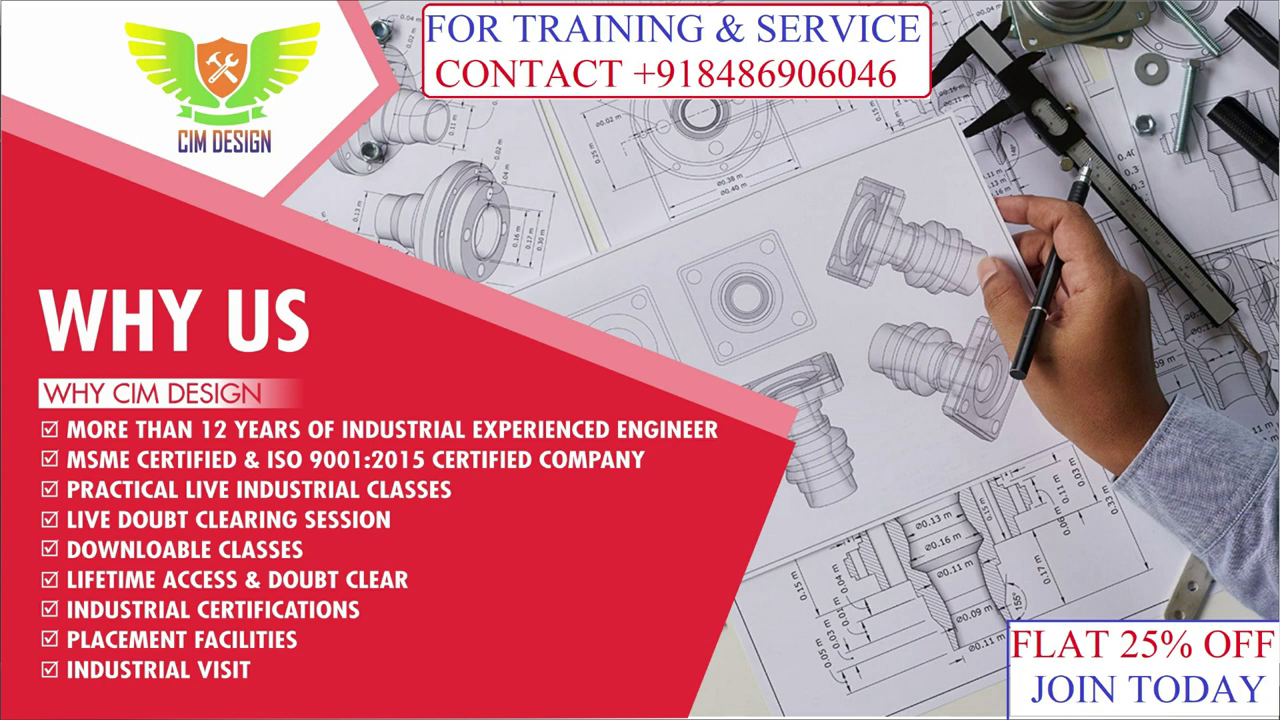
Step: Zoom around the 40×40 component and scrap layout, then out to the full sheet
scroll(700, 480, "up", 1)
scroll(660, 420, "up", 2)
scroll(620, 350, "up", 3)
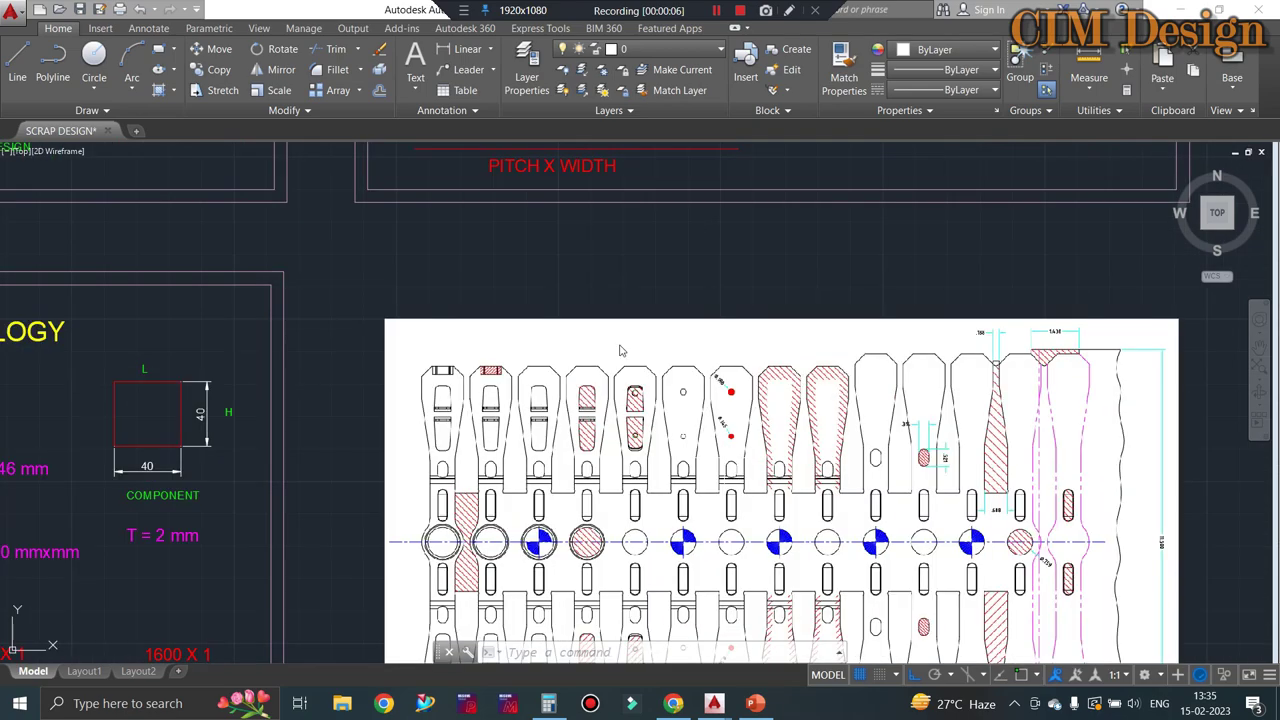
scroll(620, 350, "down", 2)
scroll(750, 475, "up", 2)
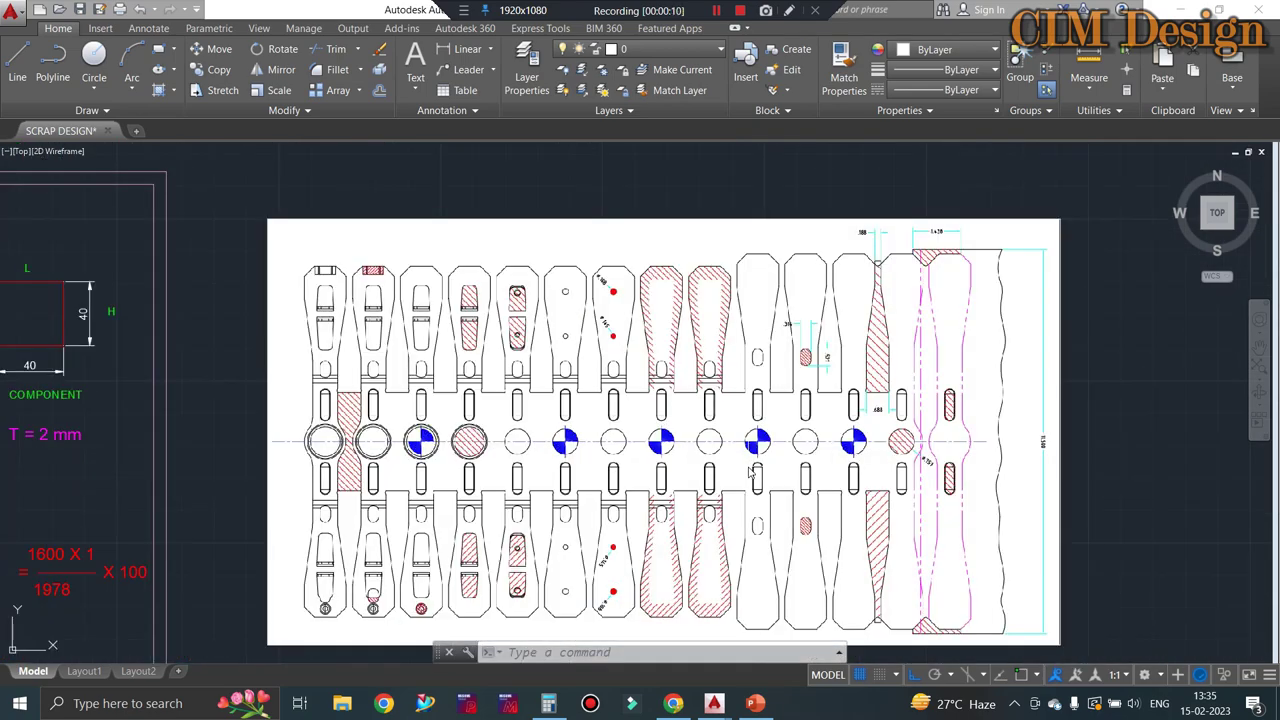
scroll(800, 420, "down", 2)
scroll(760, 330, "down", 3)
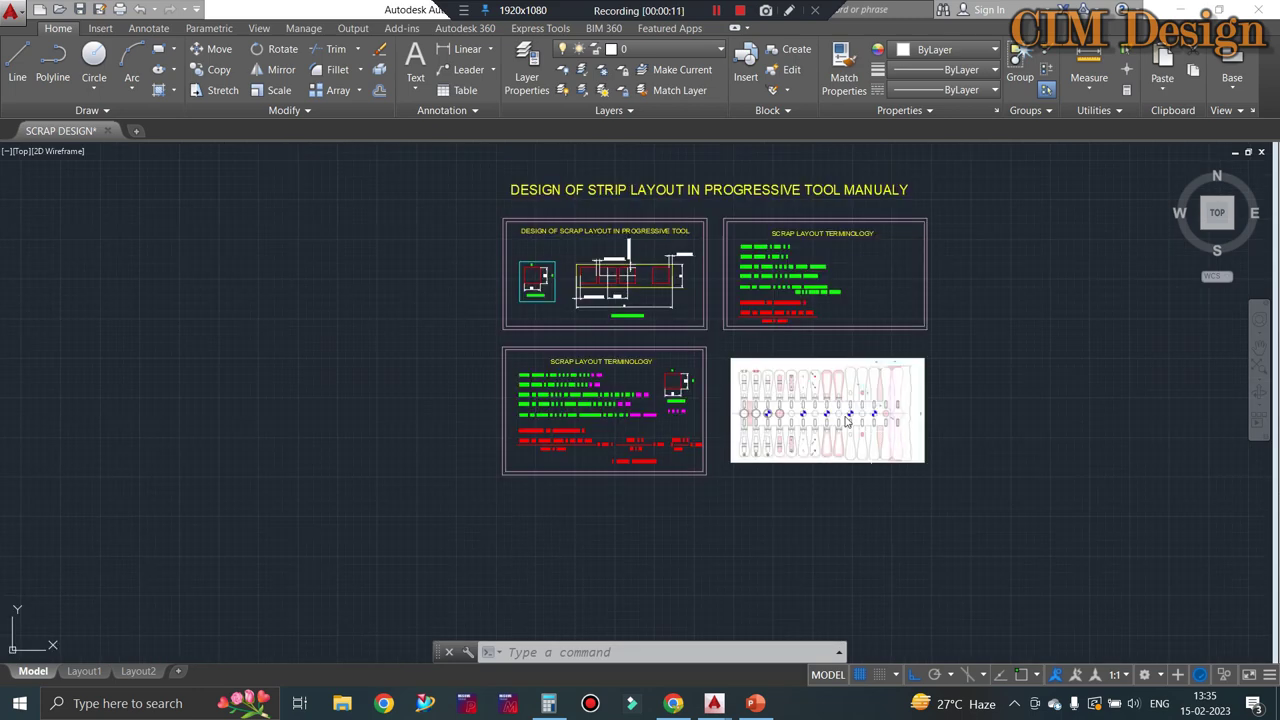
scroll(723, 220, "up", 2)
scroll(723, 220, "up", 1)
scroll(659, 265, "down", 1)
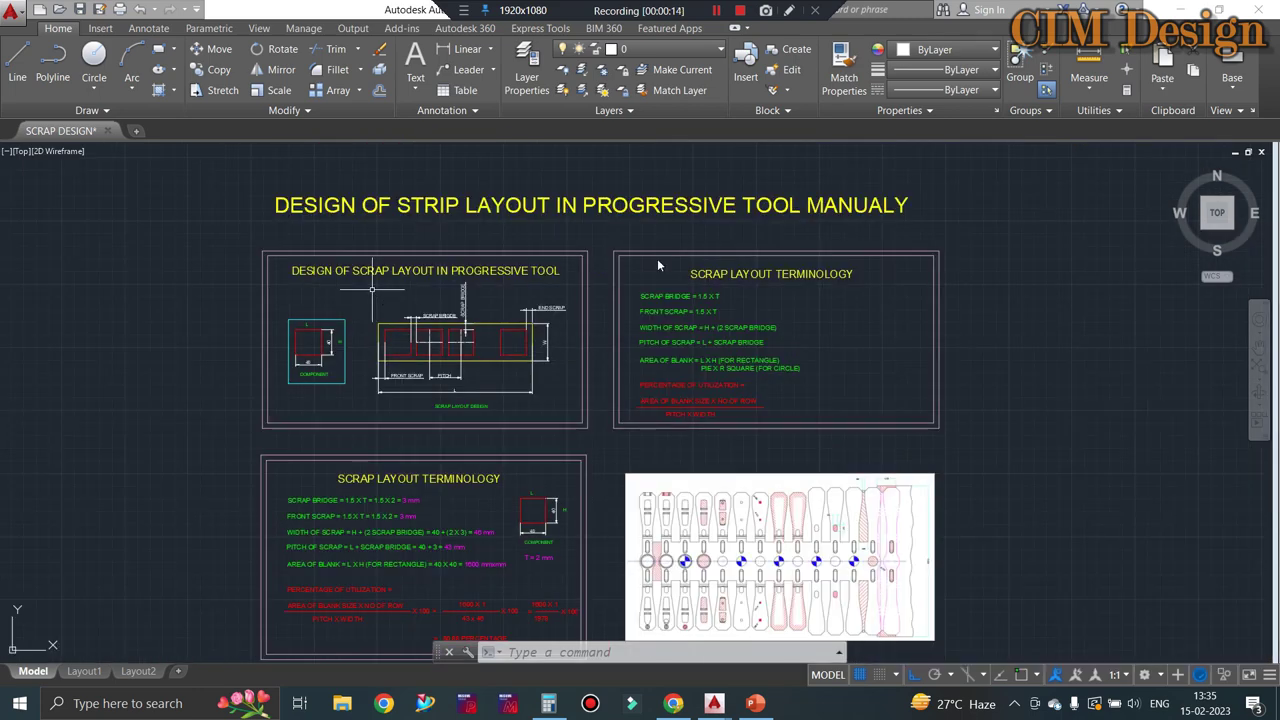
scroll(541, 225, "up", 2)
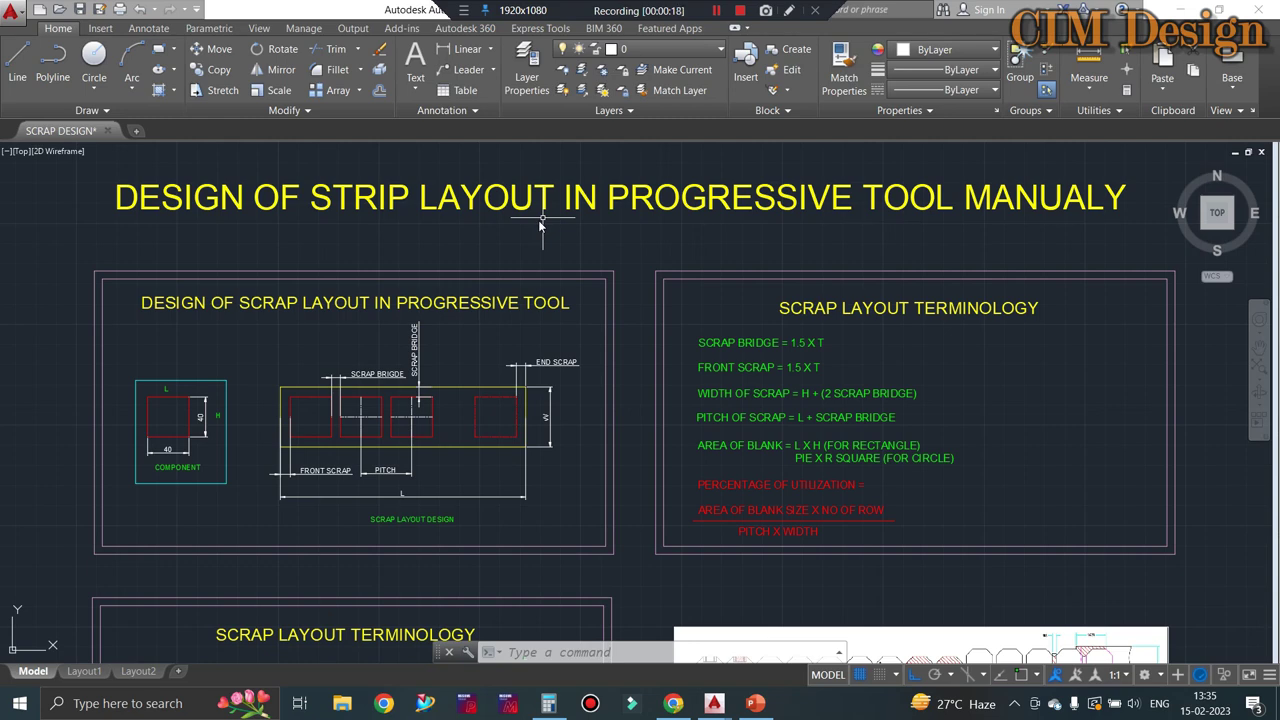
scroll(577, 236, "up", 2)
scroll(646, 296, "down", 2)
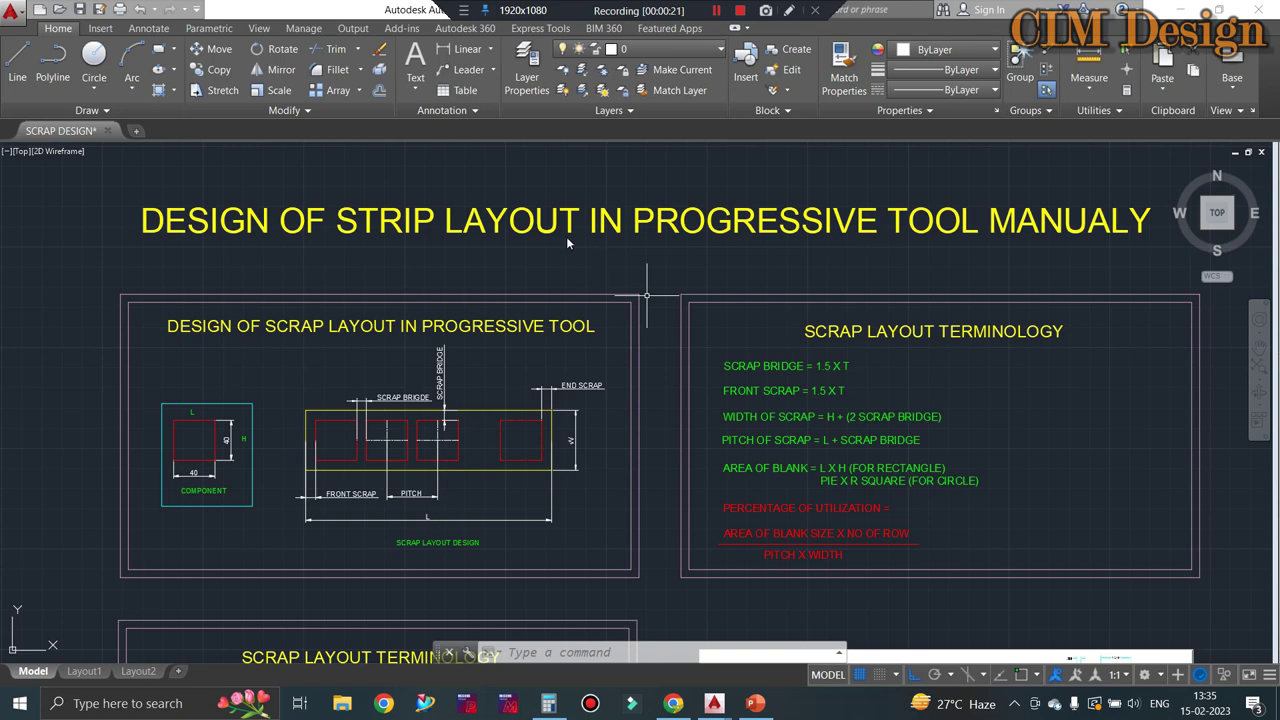
scroll(647, 296, "down", 3)
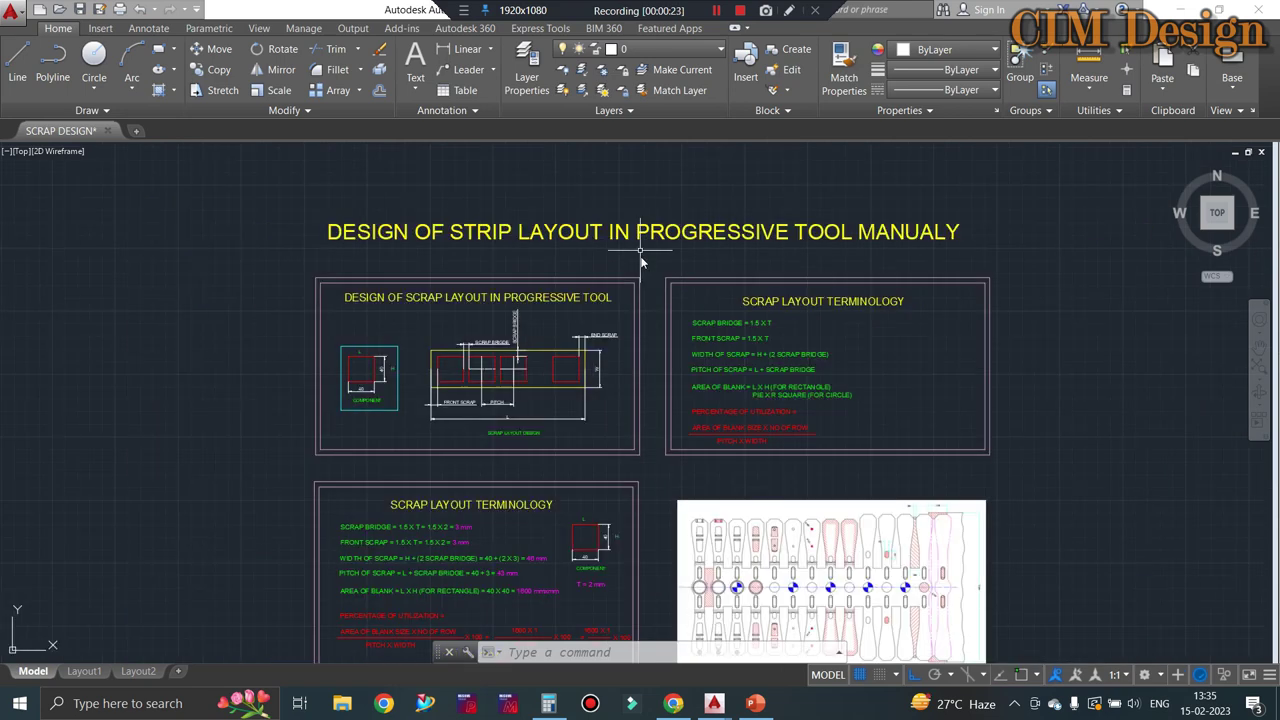
scroll(640, 305, "up", 3)
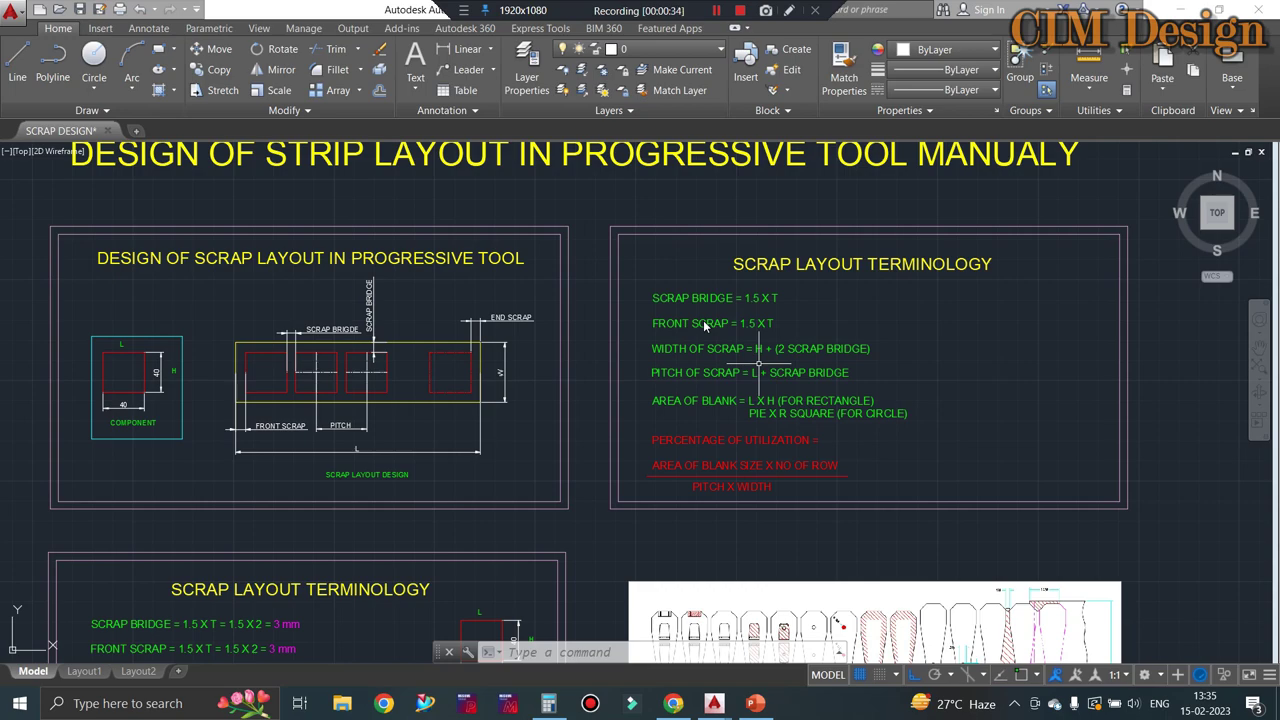
scroll(703, 320, "down", 2)
scroll(797, 528, "down", 3)
scroll(797, 528, "up", 8)
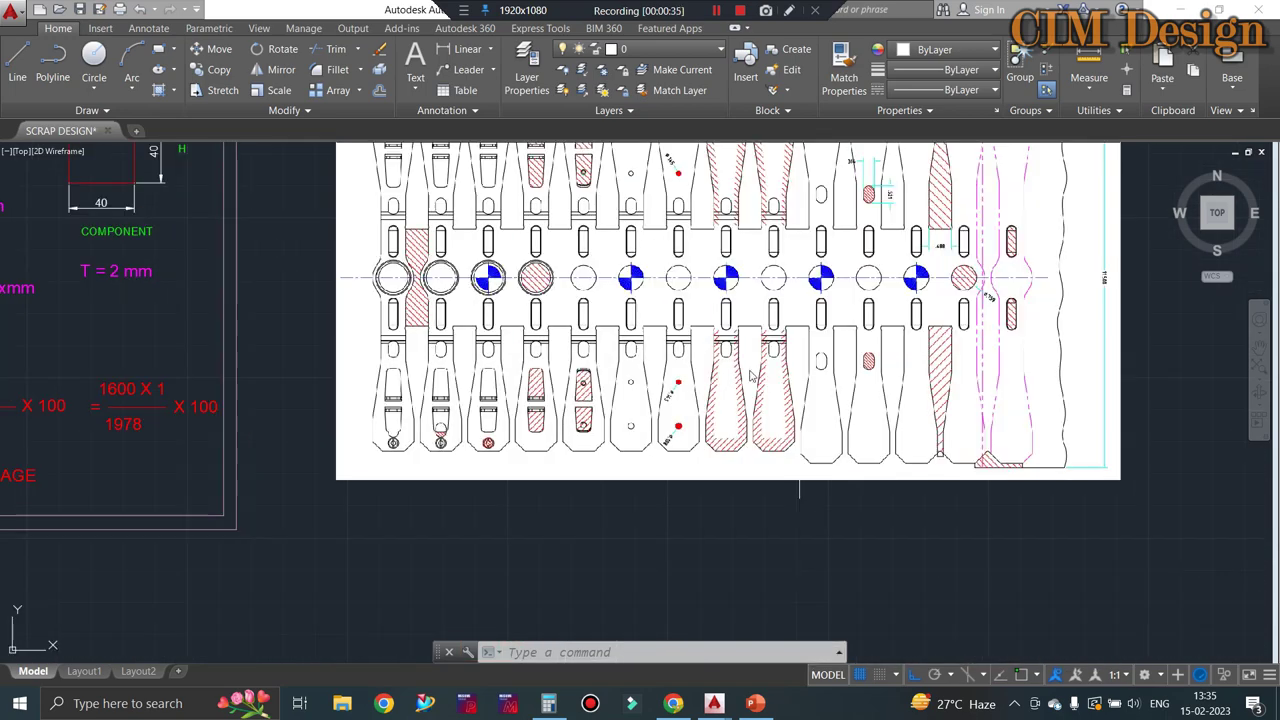
scroll(730, 392, "down", 3)
scroll(683, 258, "up", 3)
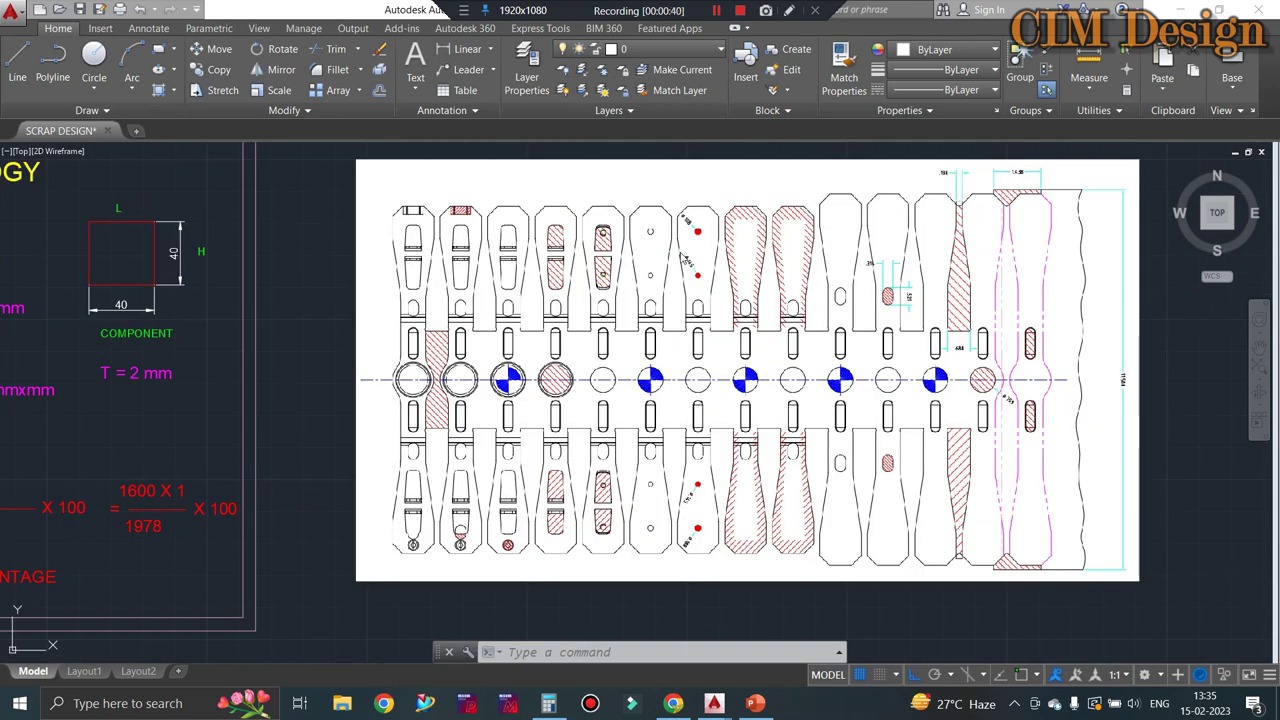
scroll(815, 281, "down", 3)
scroll(672, 225, "down", 3)
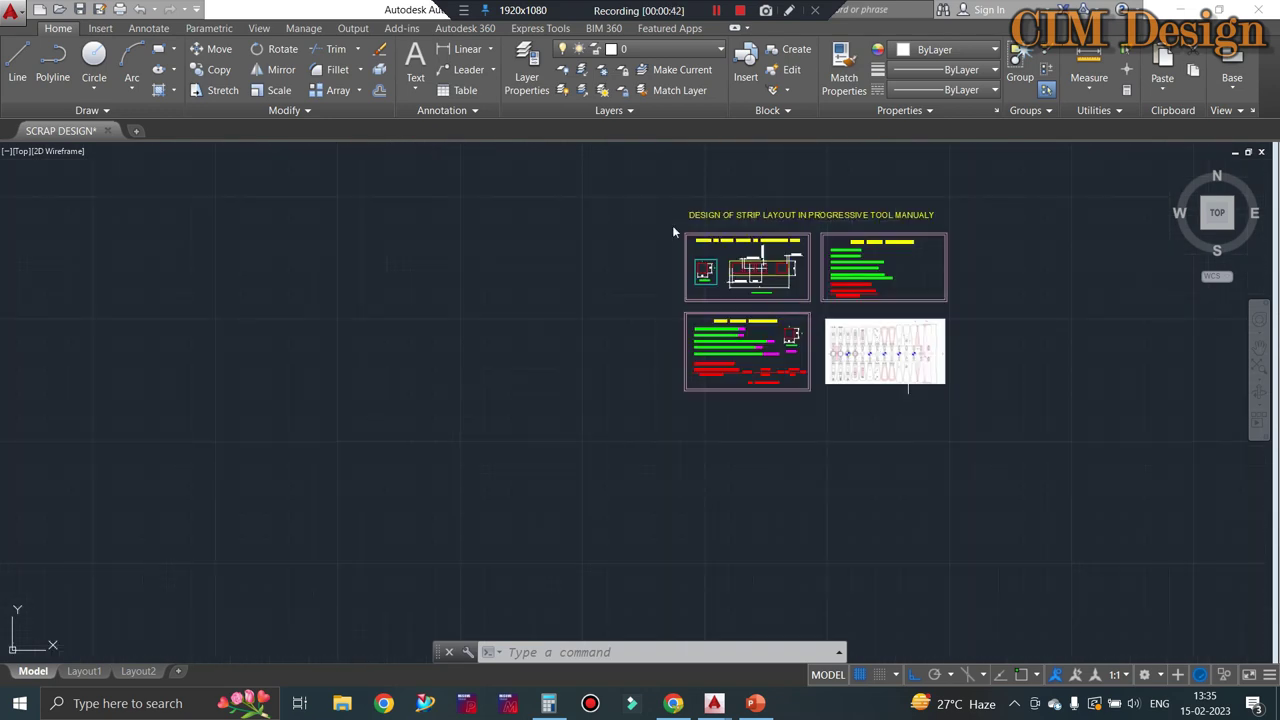
scroll(745, 256, "up", 5)
scroll(868, 328, "up", 2)
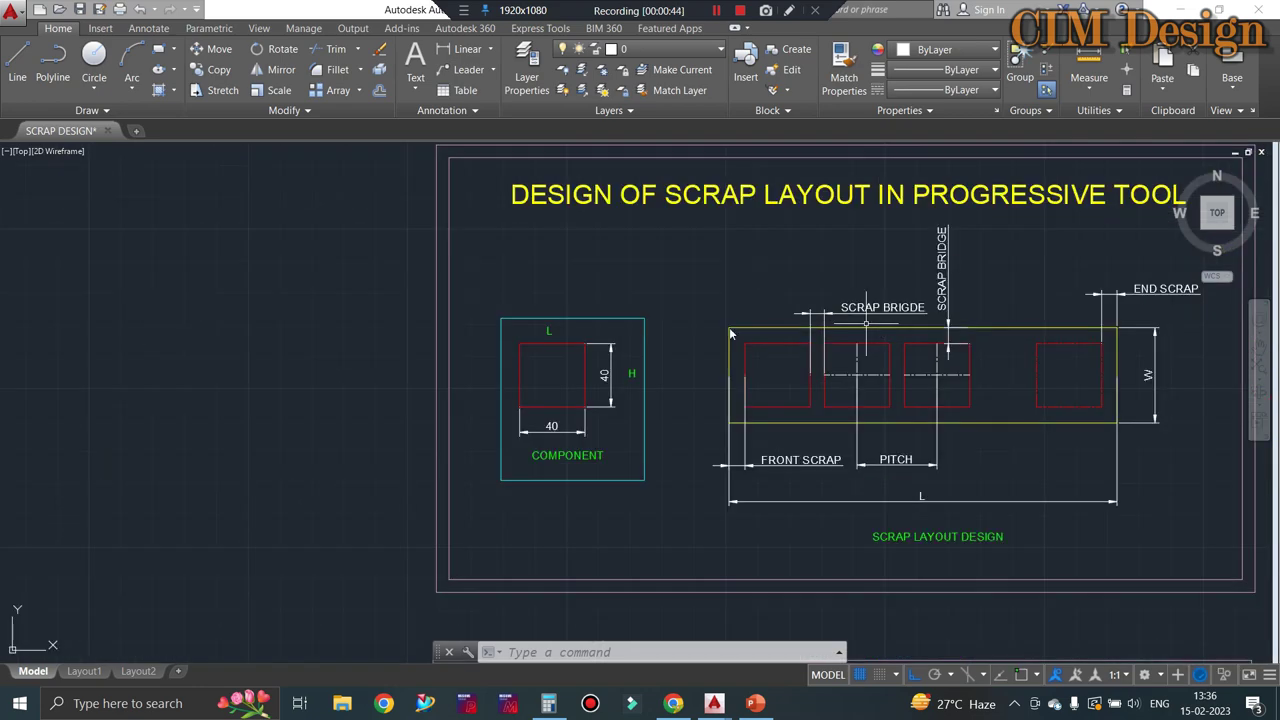
scroll(878, 325, "down", 3)
scroll(793, 341, "up", 3)
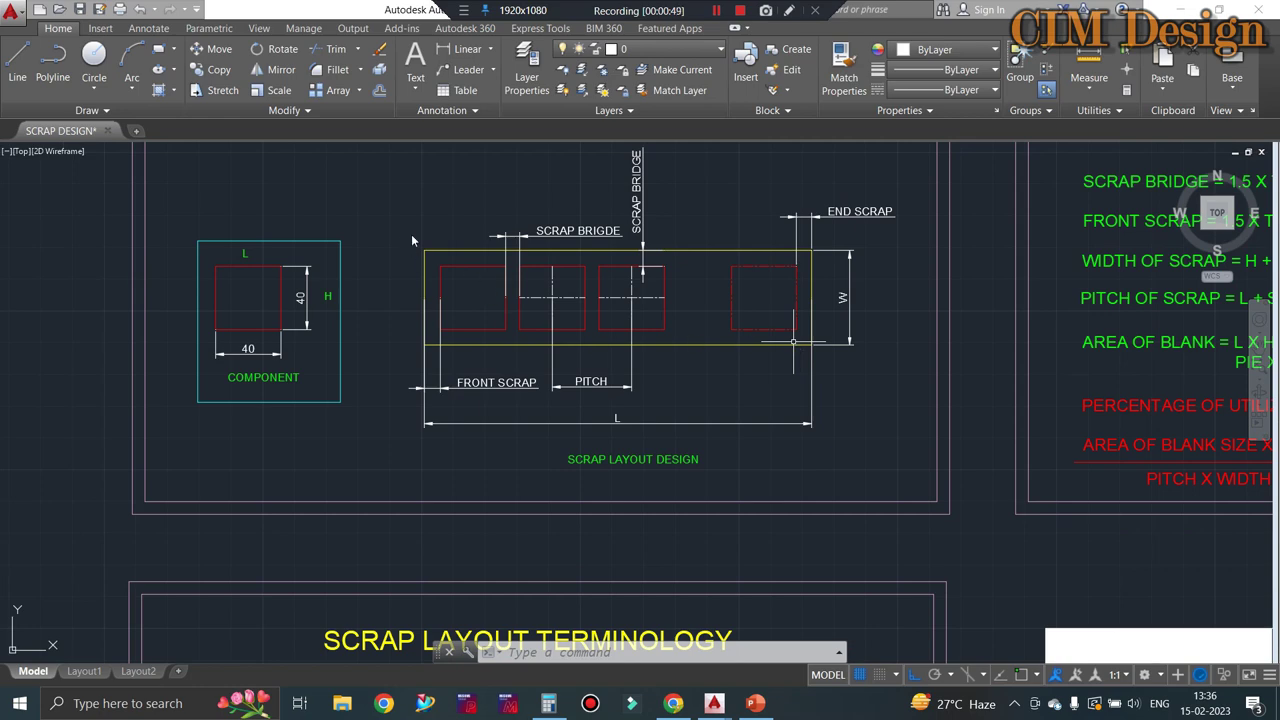
scroll(405, 290, "down", 2)
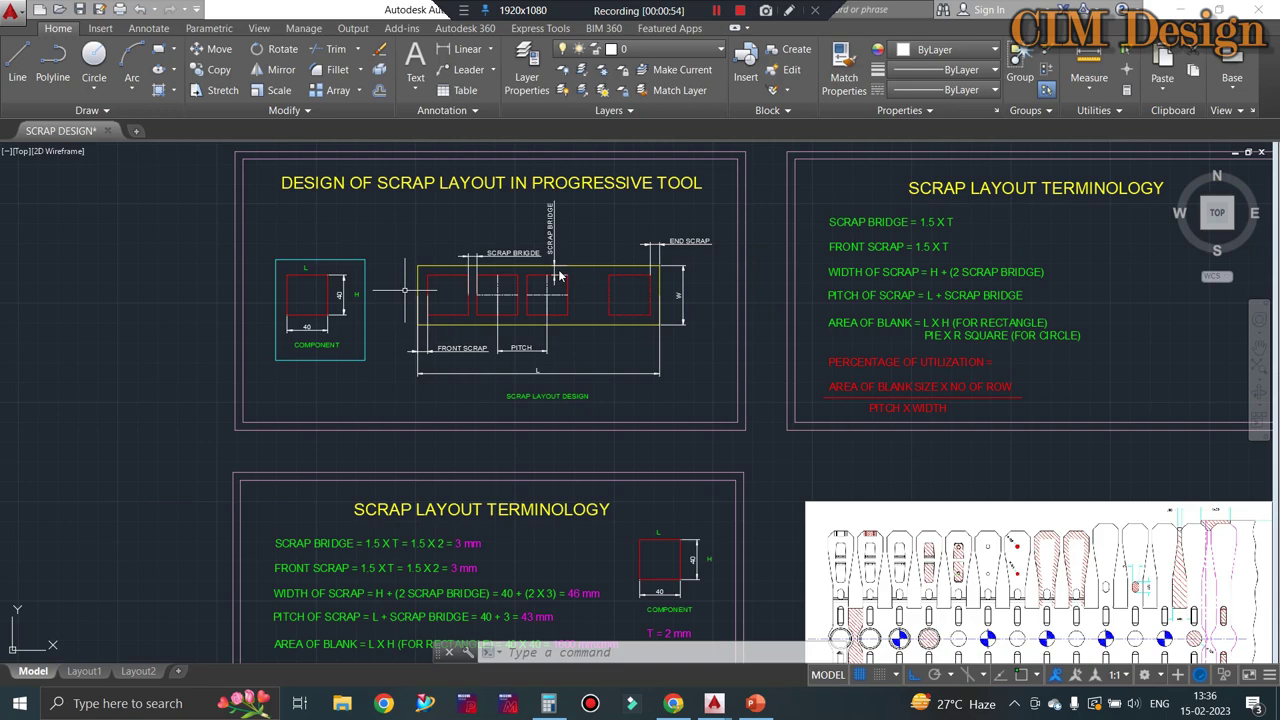
scroll(560, 275, "down", 3)
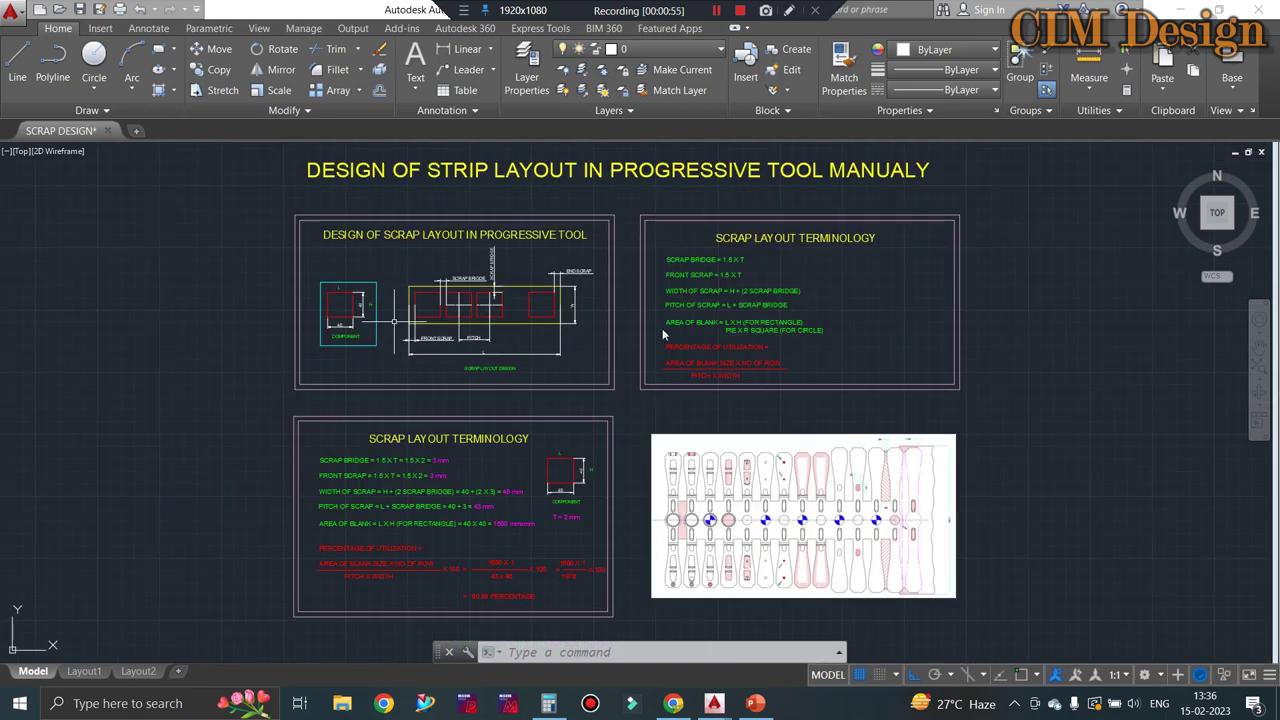
scroll(708, 380, "up", 3)
scroll(487, 262, "down", 2)
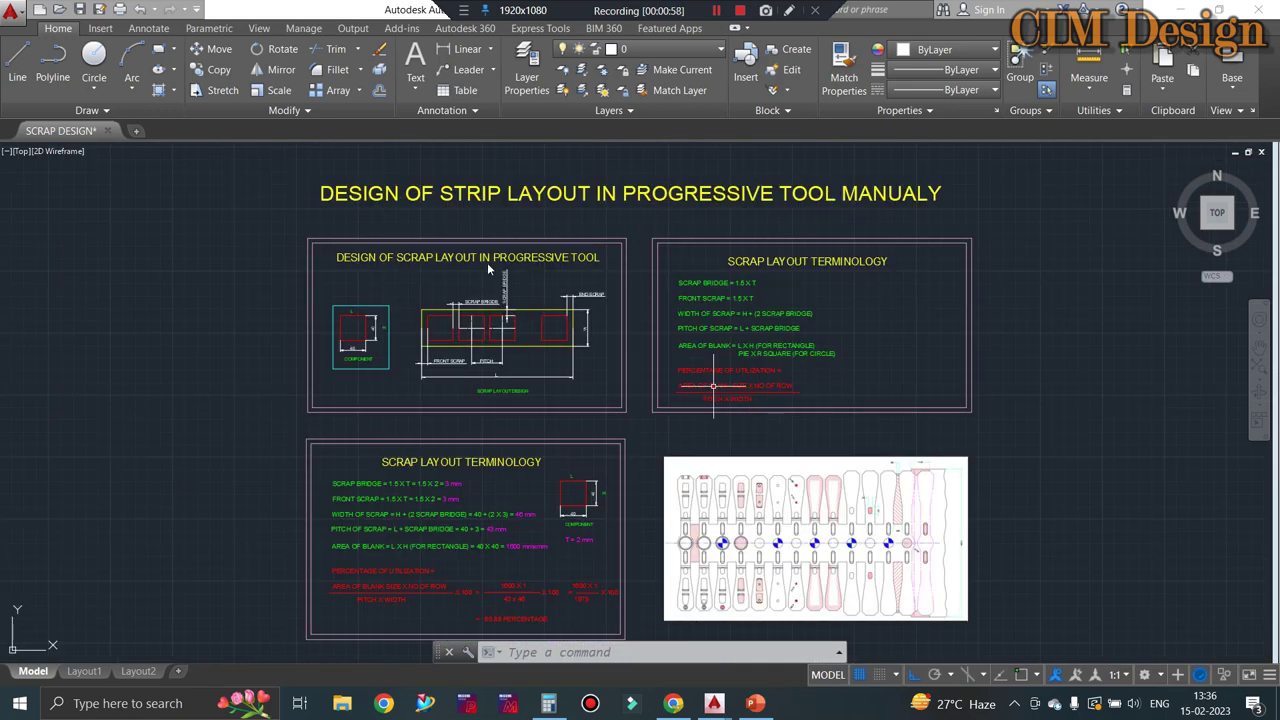
scroll(487, 262, "up", 2)
scroll(488, 263, "down", 2)
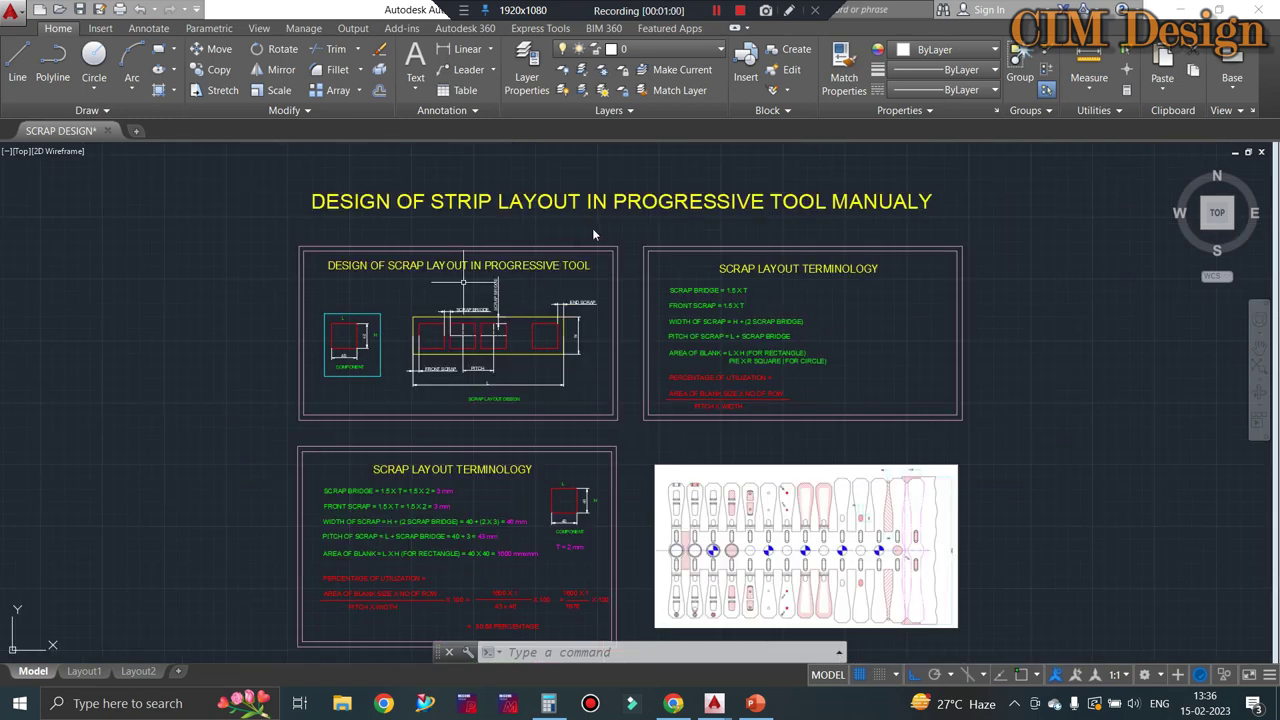
scroll(592, 228, "up", 2)
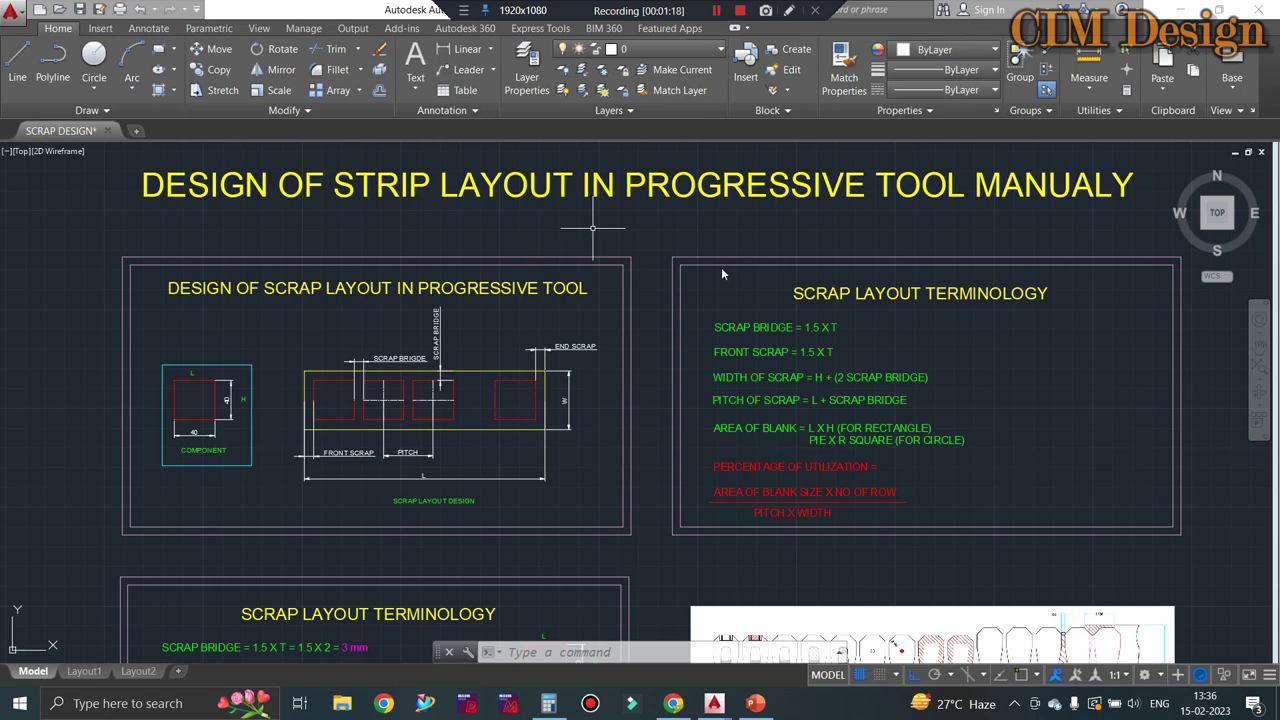
scroll(677, 284, "down", 2)
scroll(681, 266, "up", 3)
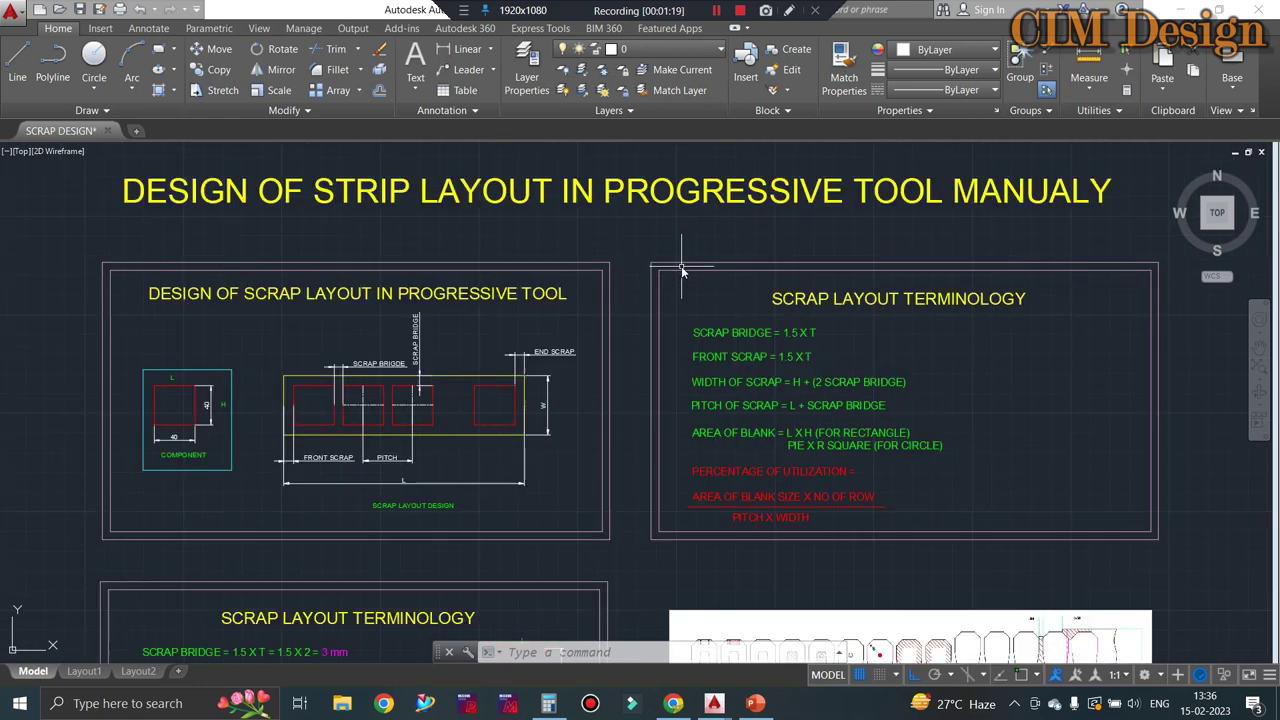
scroll(679, 266, "up", 2)
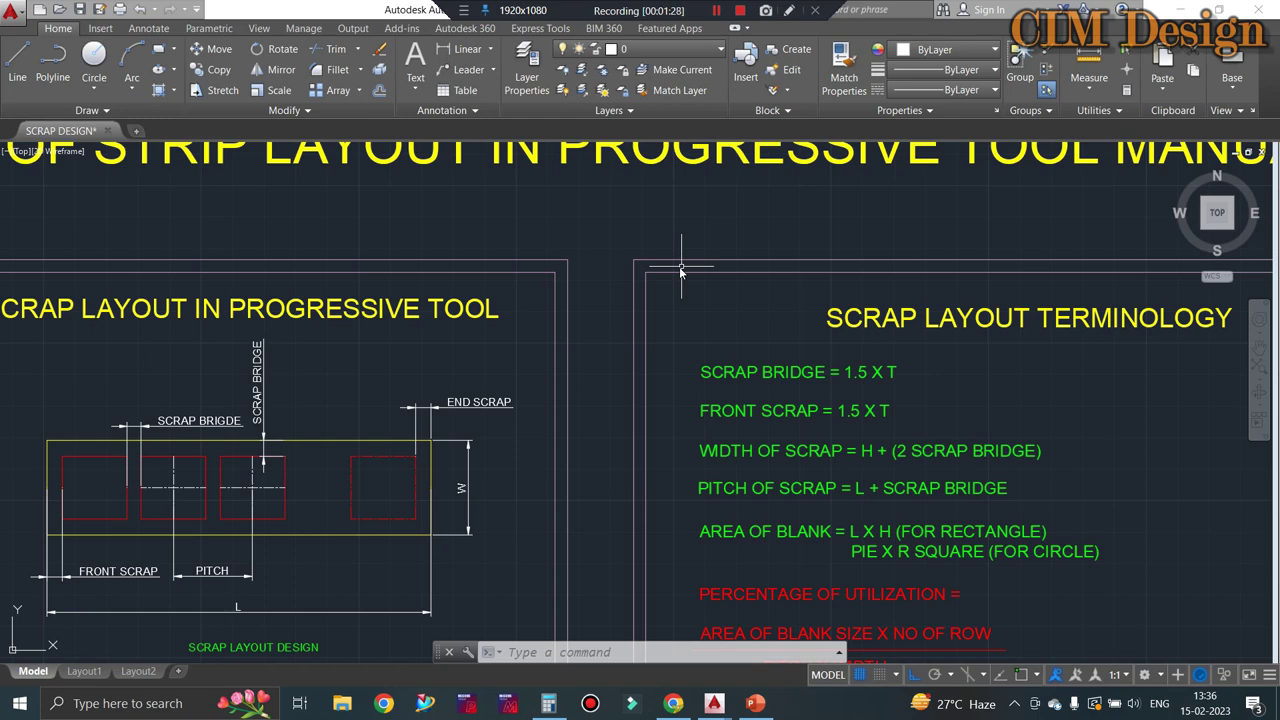
scroll(722, 321, "down", 2)
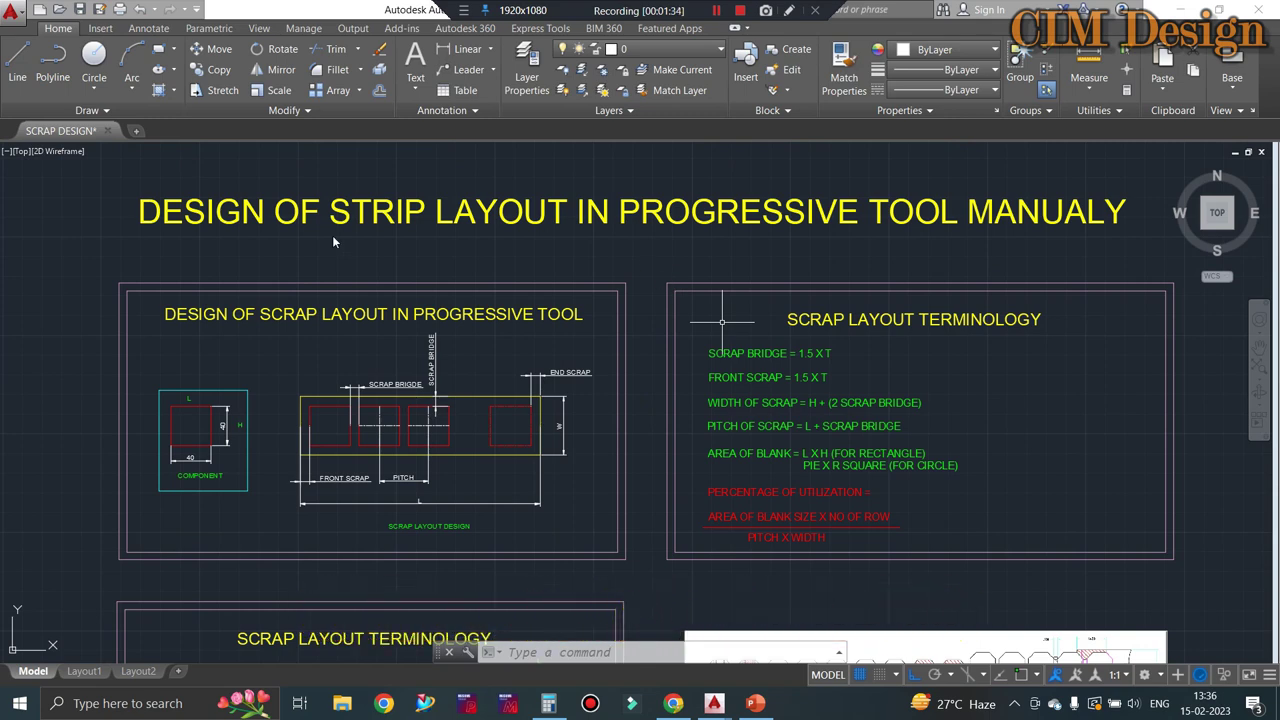
scroll(120, 459, "up", 3)
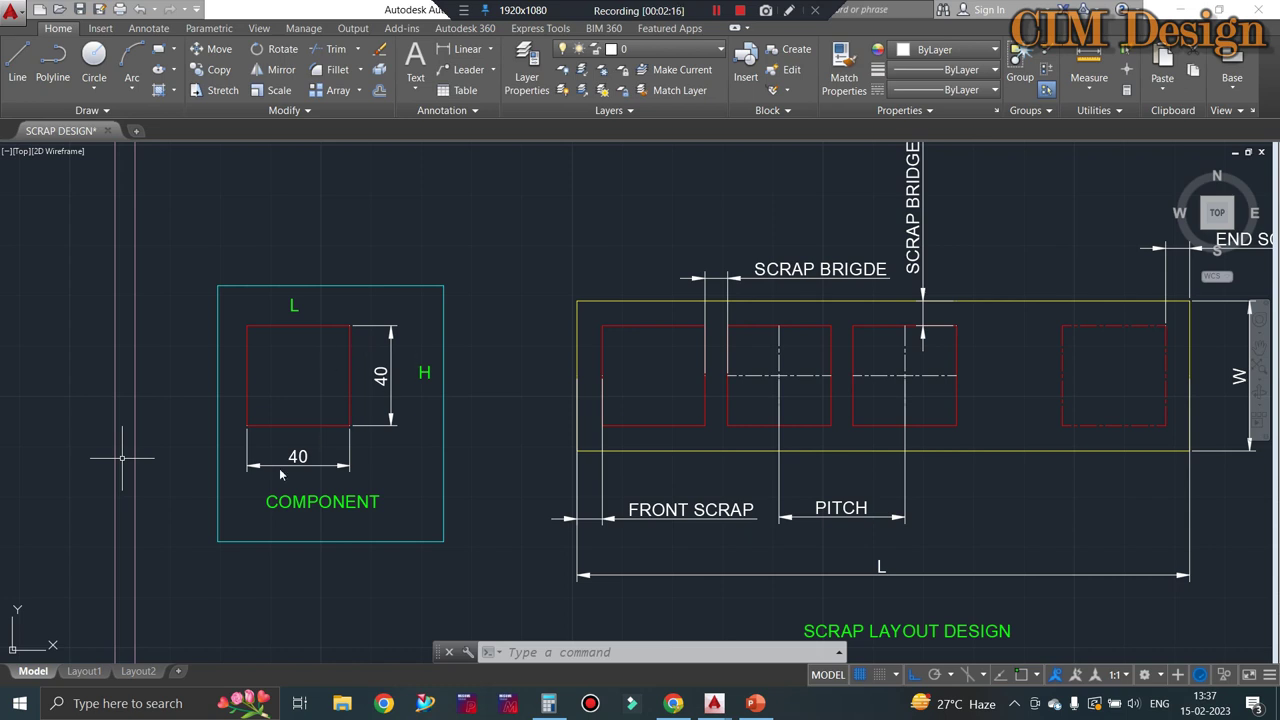
scroll(655, 343, "down", 2)
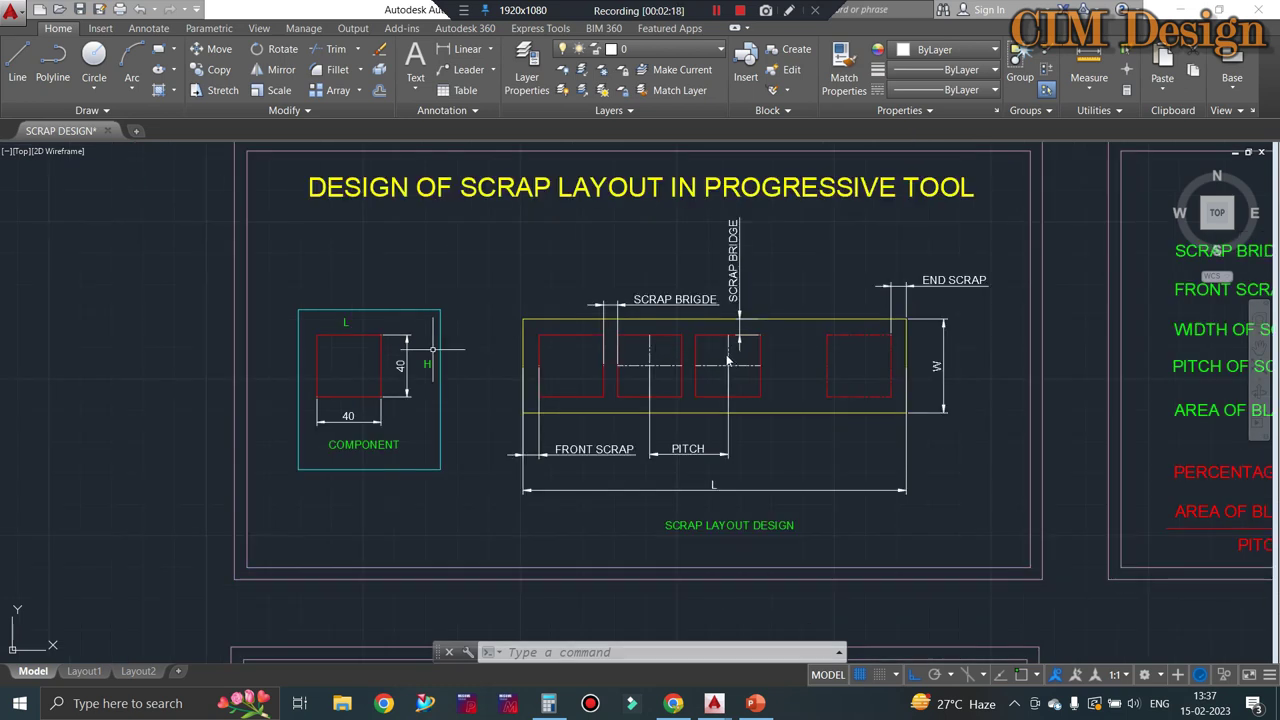
scroll(858, 358, "up", 3)
scroll(864, 362, "down", 1)
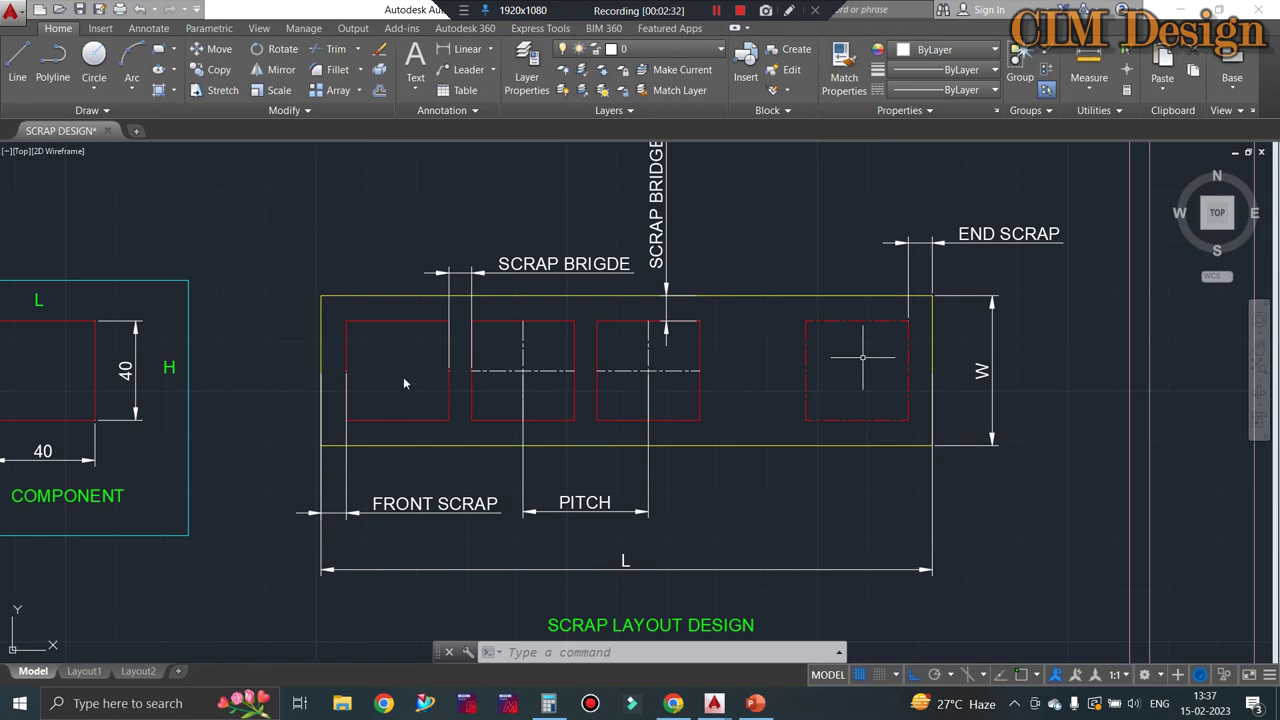
scroll(448, 320, "down", 5)
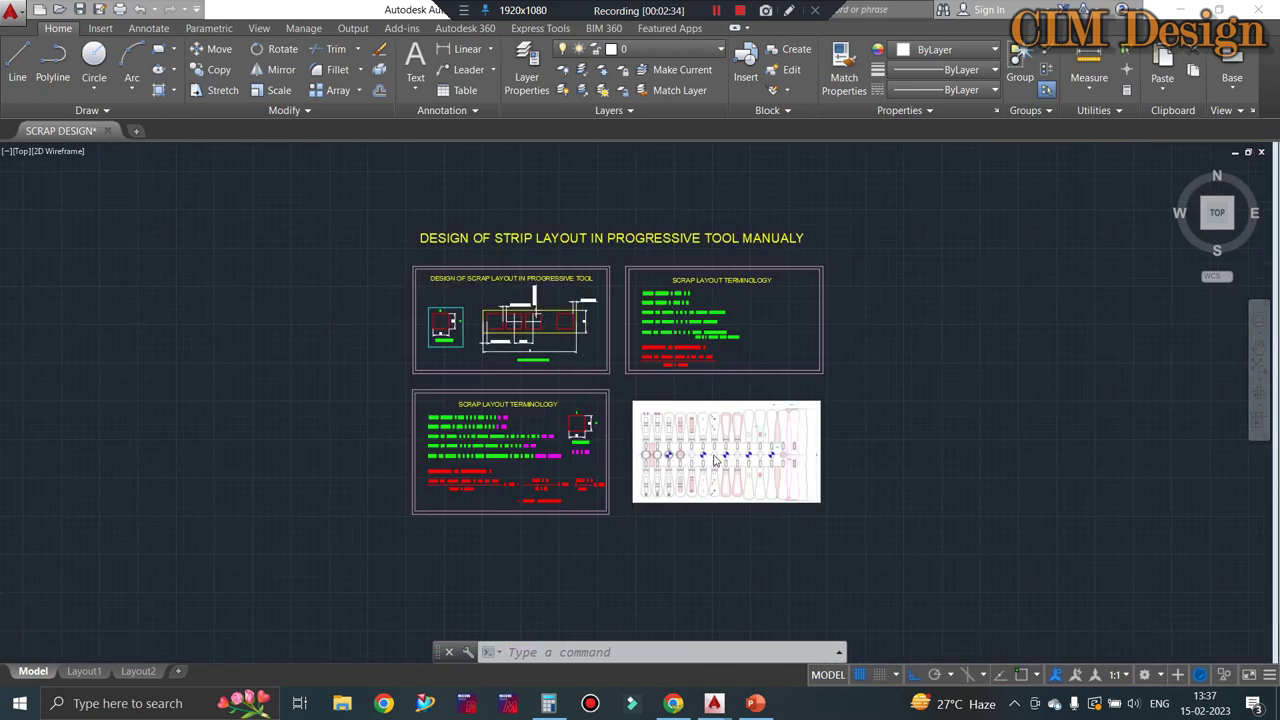
scroll(725, 455, "up", 10)
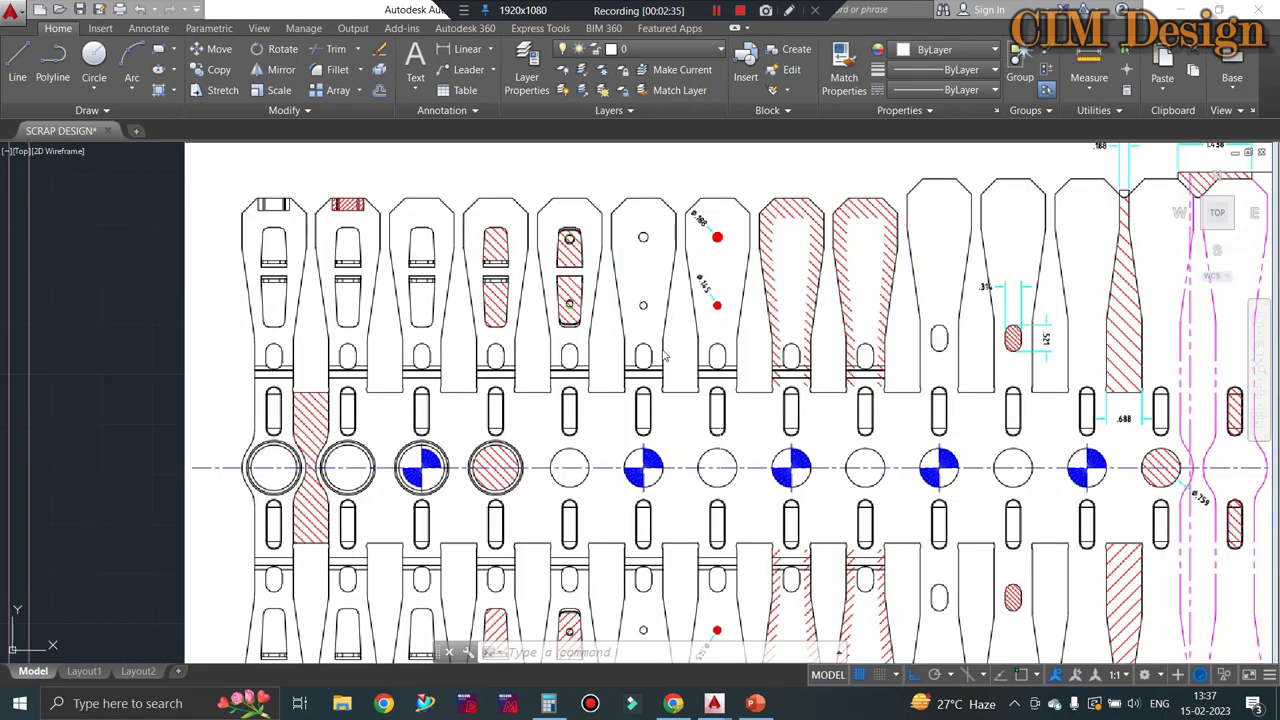
scroll(665, 355, "down", 3)
scroll(665, 355, "down", 2)
scroll(430, 355, "up", 4)
scroll(430, 355, "up", 4)
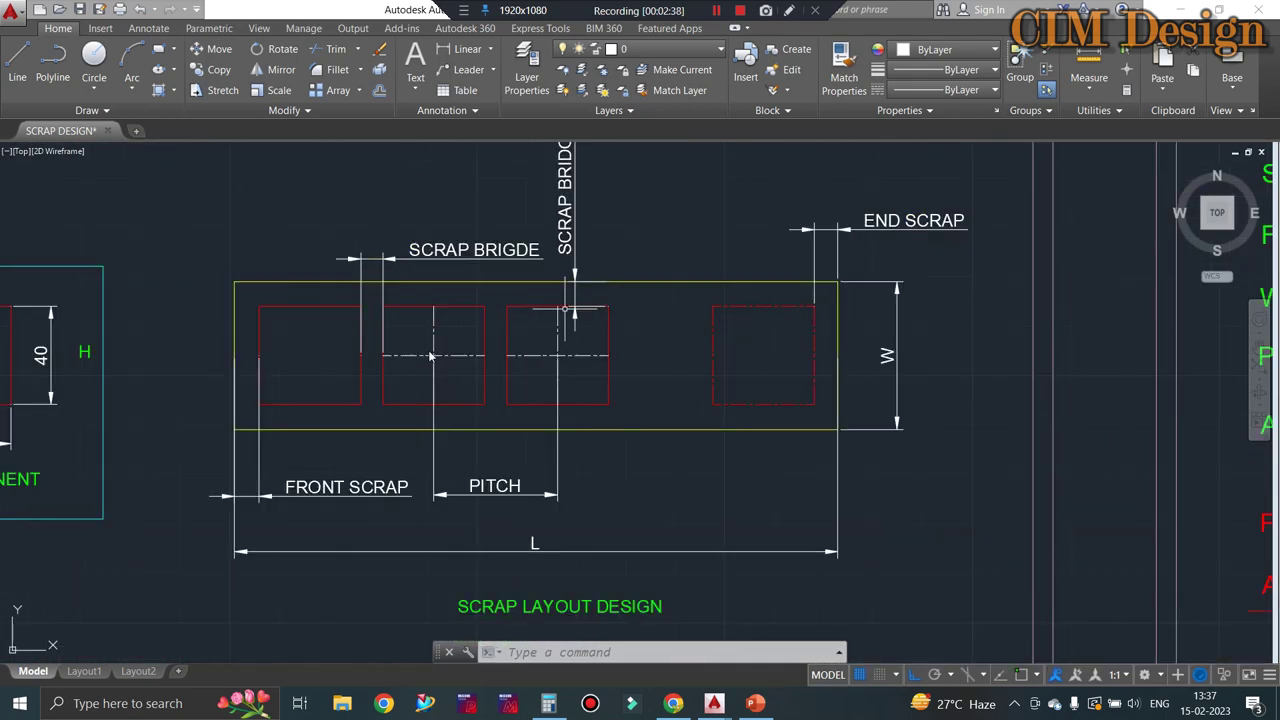
scroll(430, 355, "down", 3)
scroll(466, 340, "up", 3)
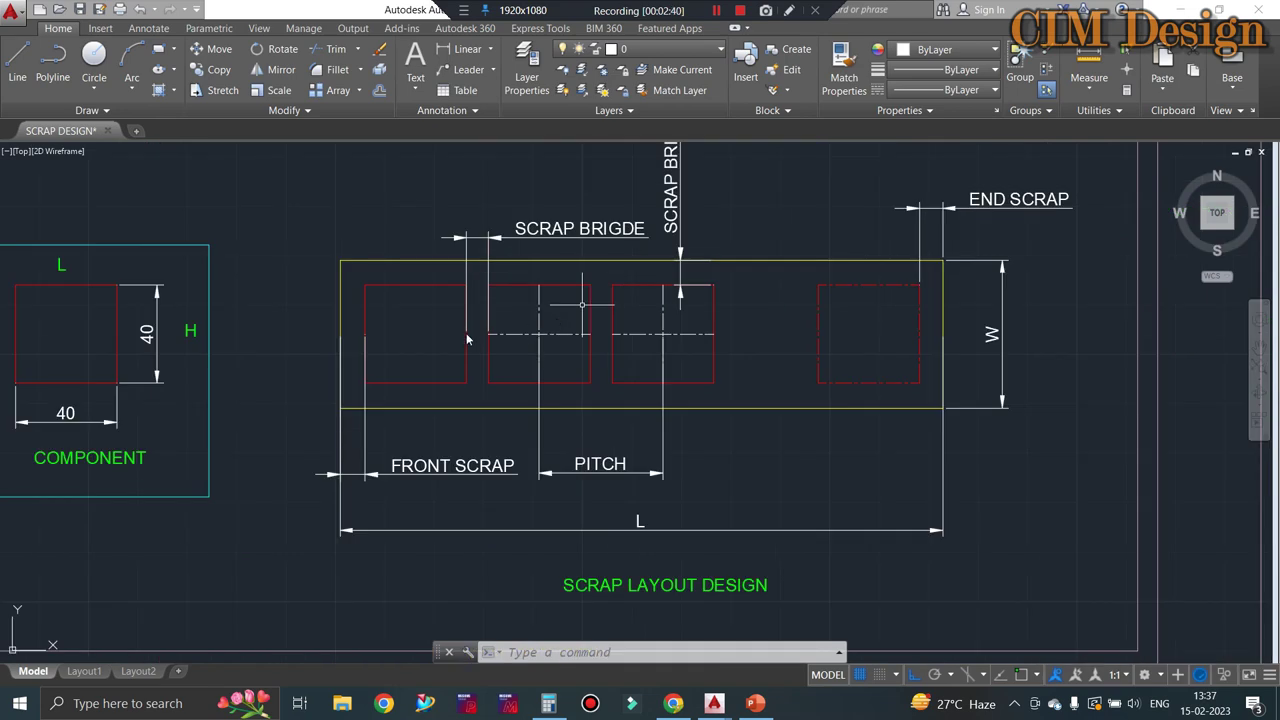
scroll(695, 310, "down", 2)
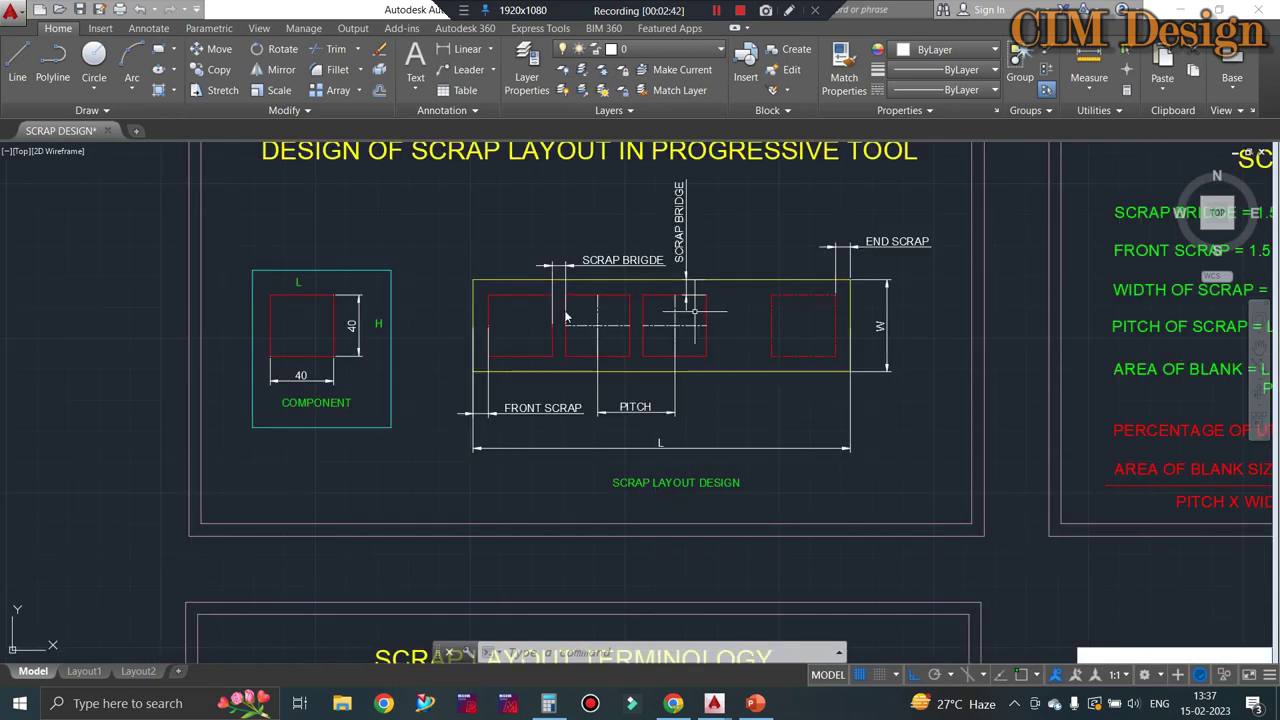
scroll(565, 318, "up", 2)
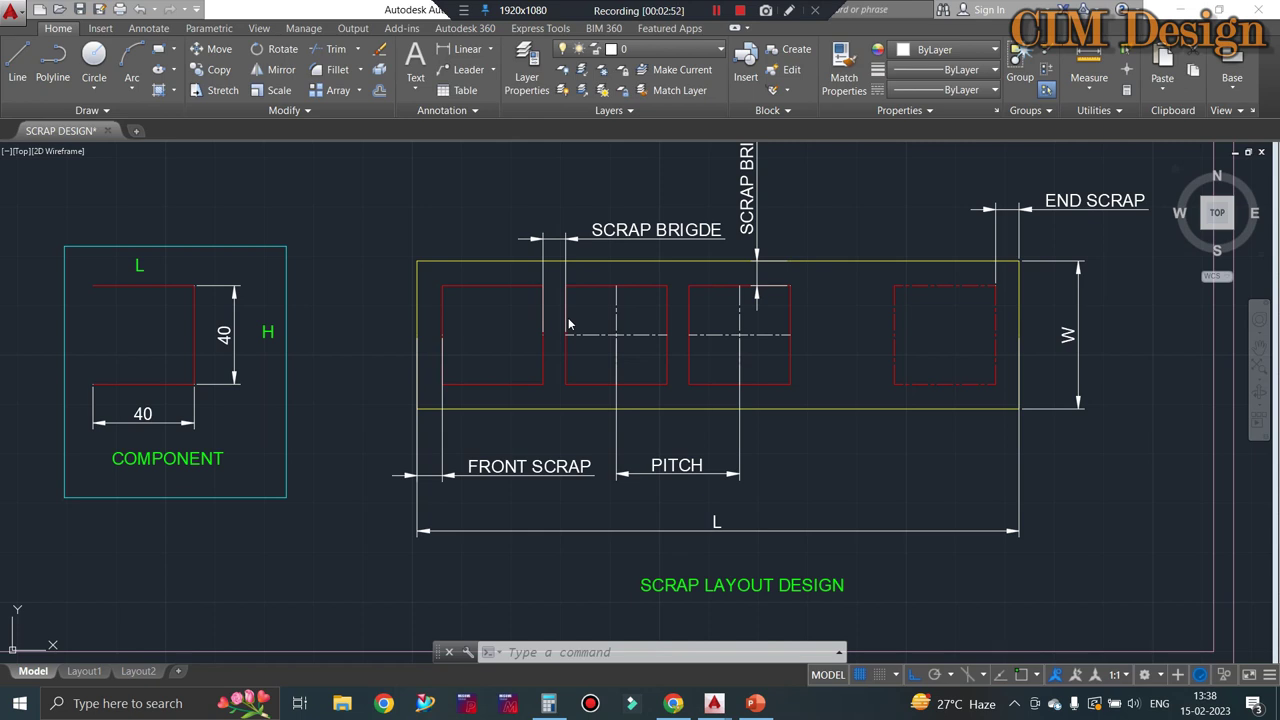
scroll(333, 358, "down", 2)
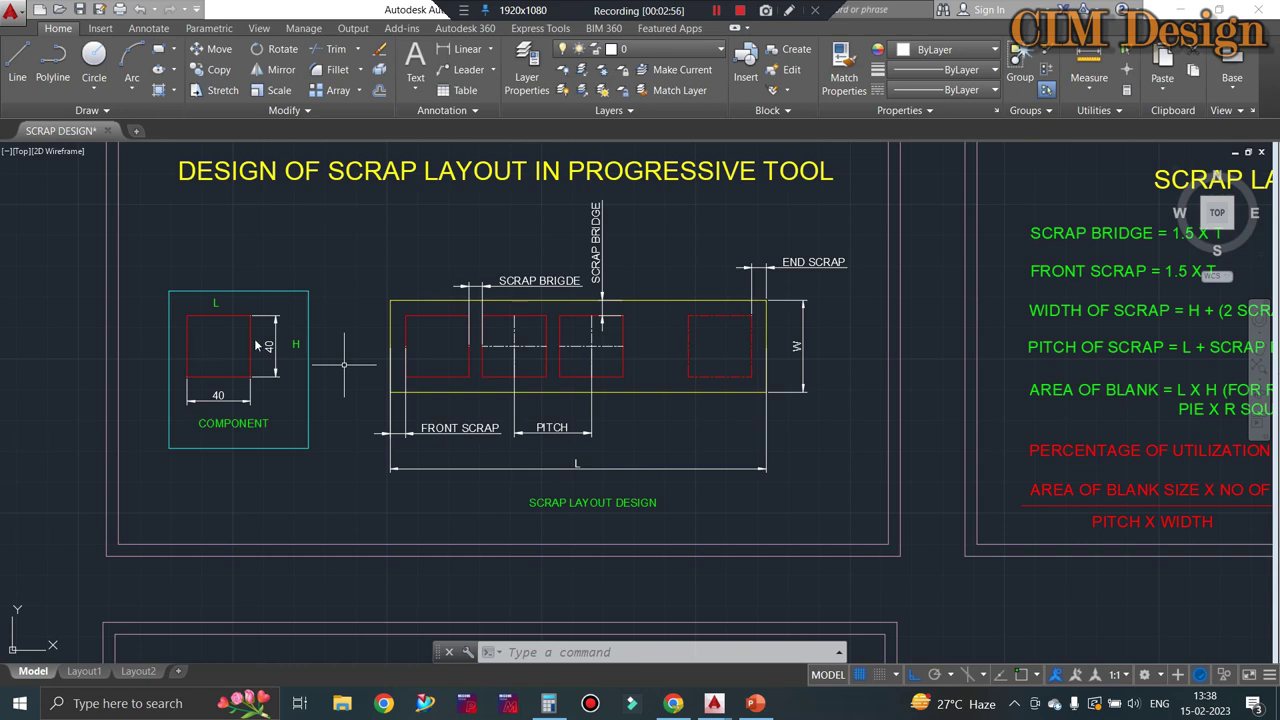
scroll(230, 340, "up", 2)
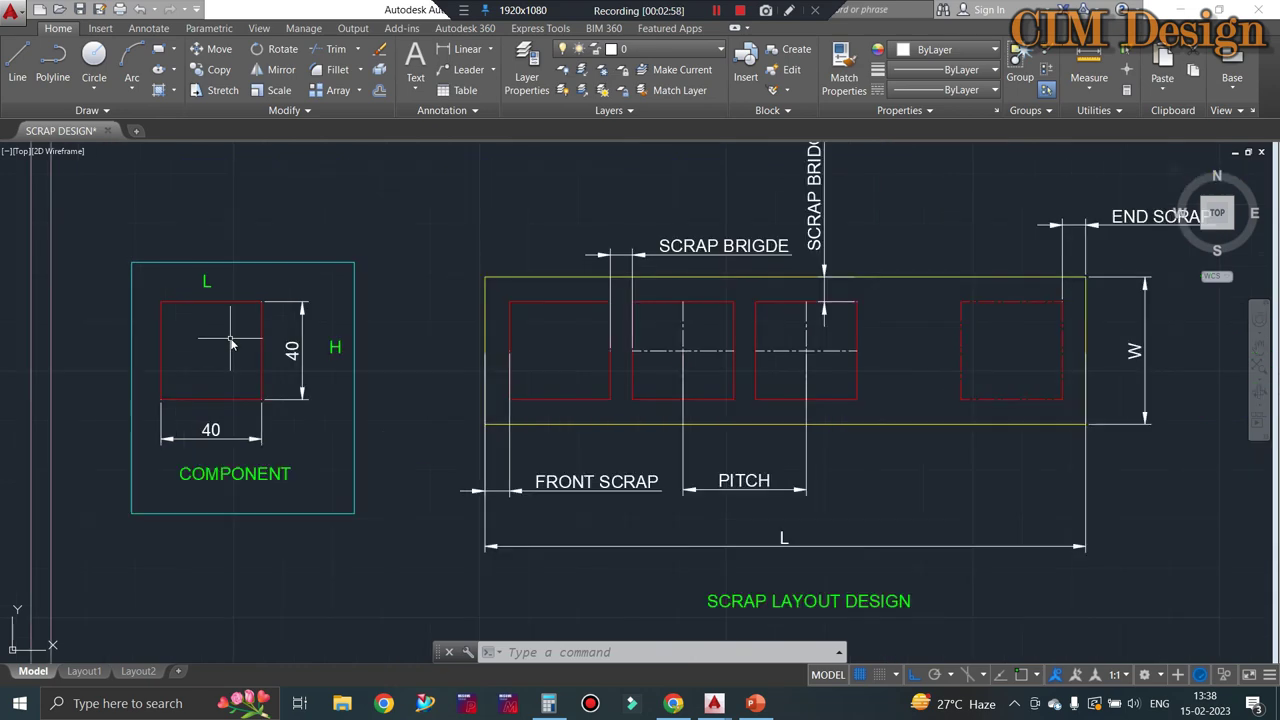
scroll(246, 355, "down", 2)
scroll(246, 355, "up", 2)
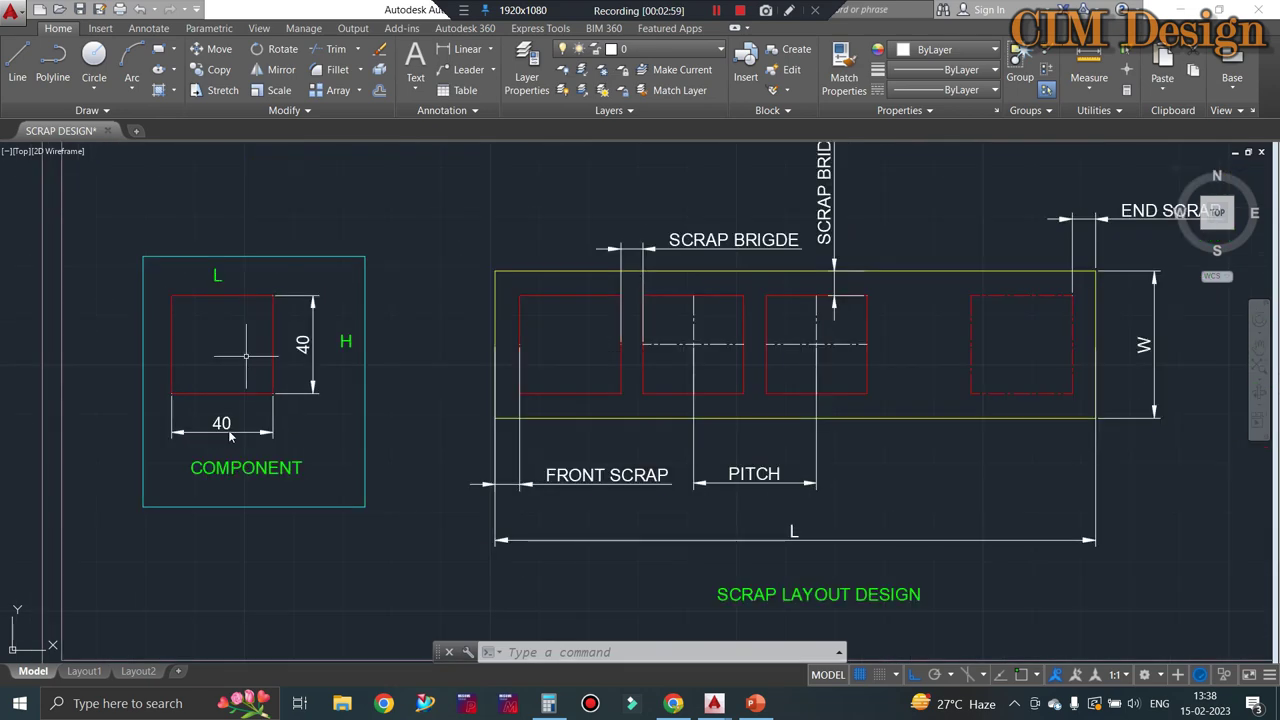
scroll(229, 435, "down", 2)
scroll(425, 460, "up", 2)
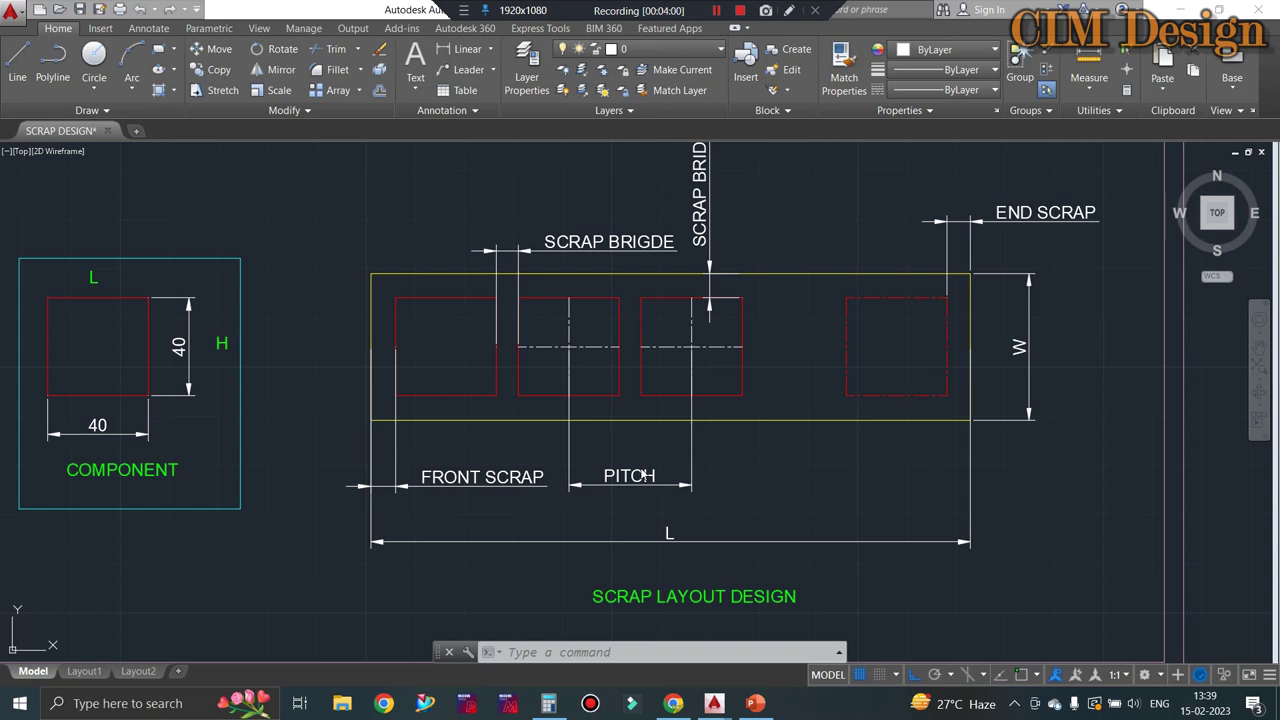
scroll(646, 462, "down", 2)
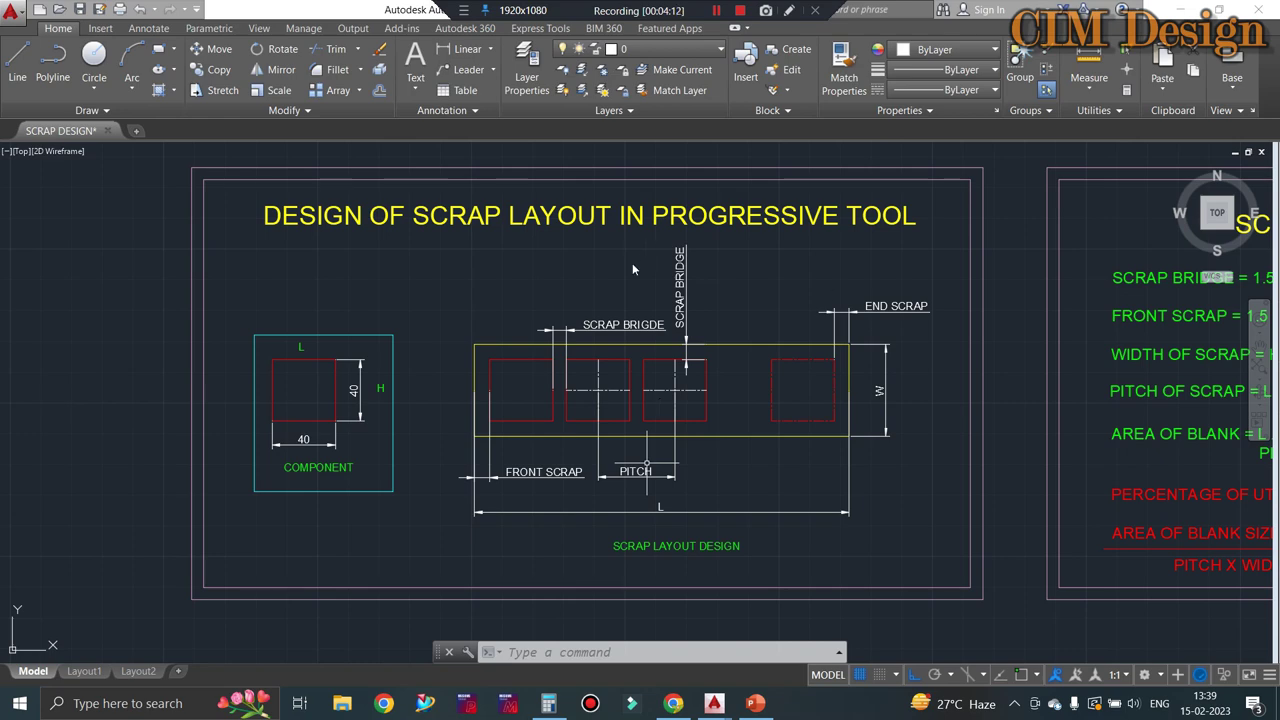
scroll(623, 345, "down", 4)
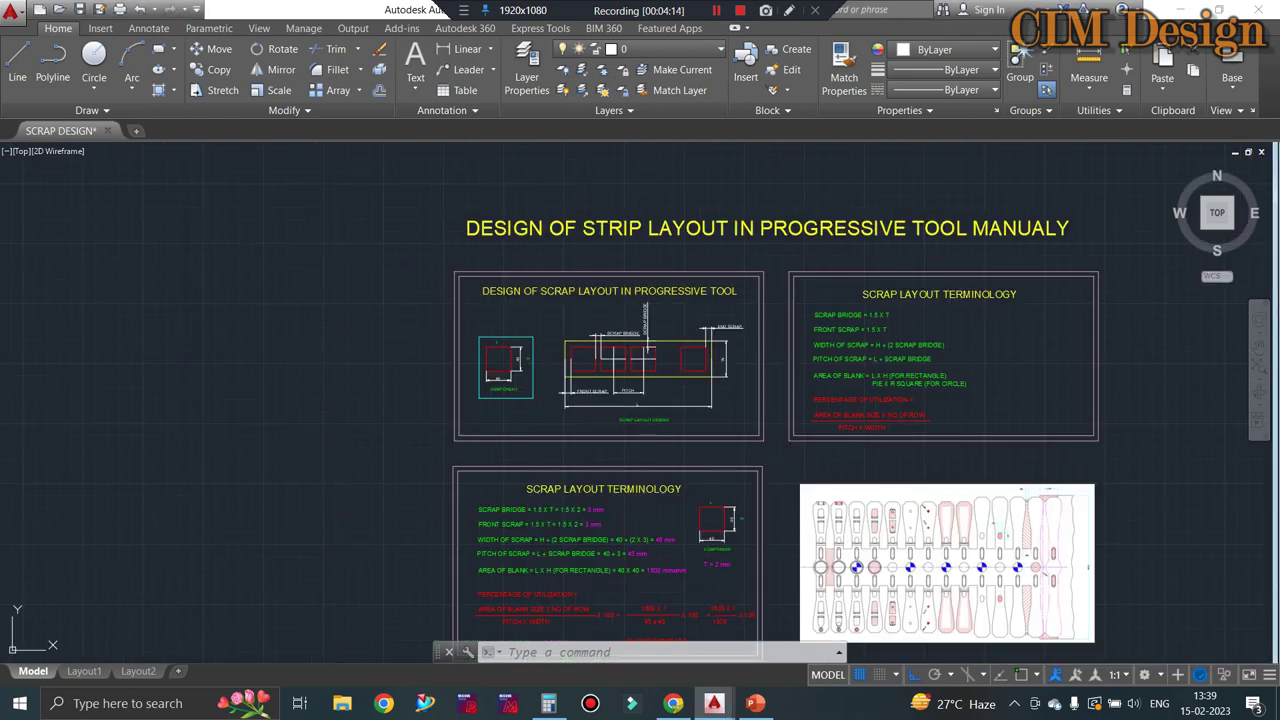
Step: Zoom in on the scrap layout design and terminology panels below the sheet title
scroll(1067, 381, "up", 2)
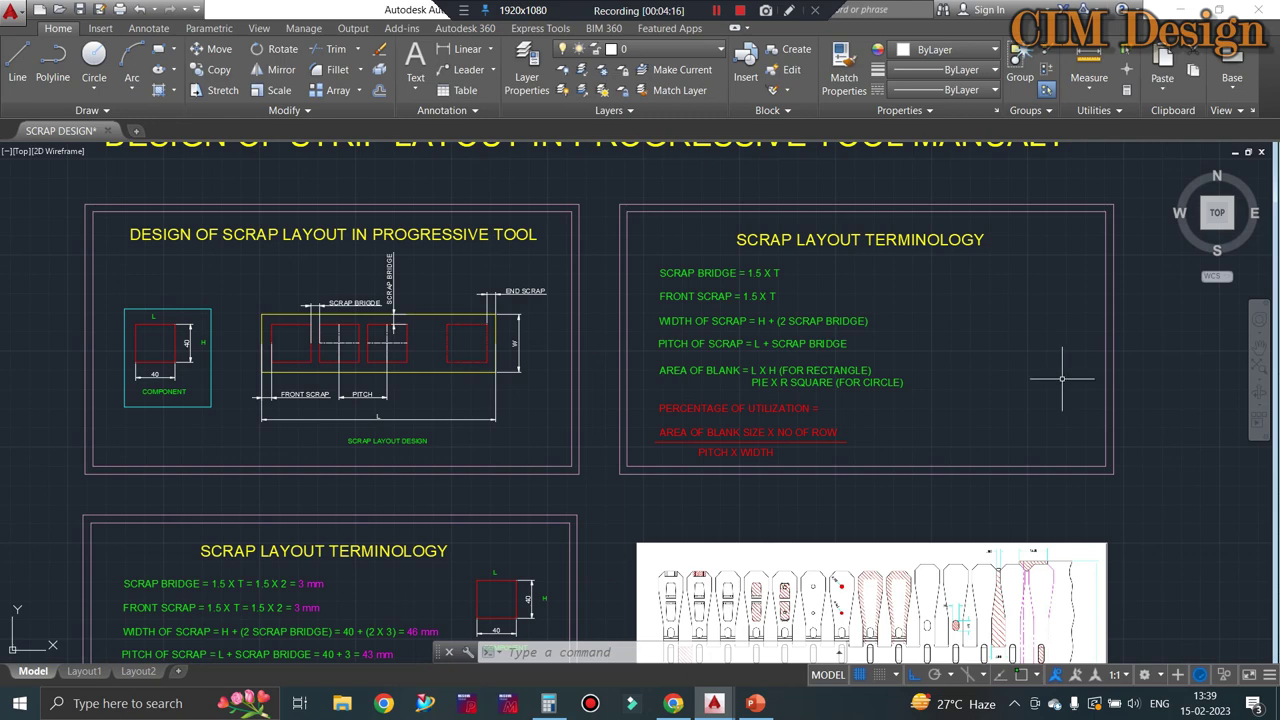
scroll(1044, 372, "up", 2)
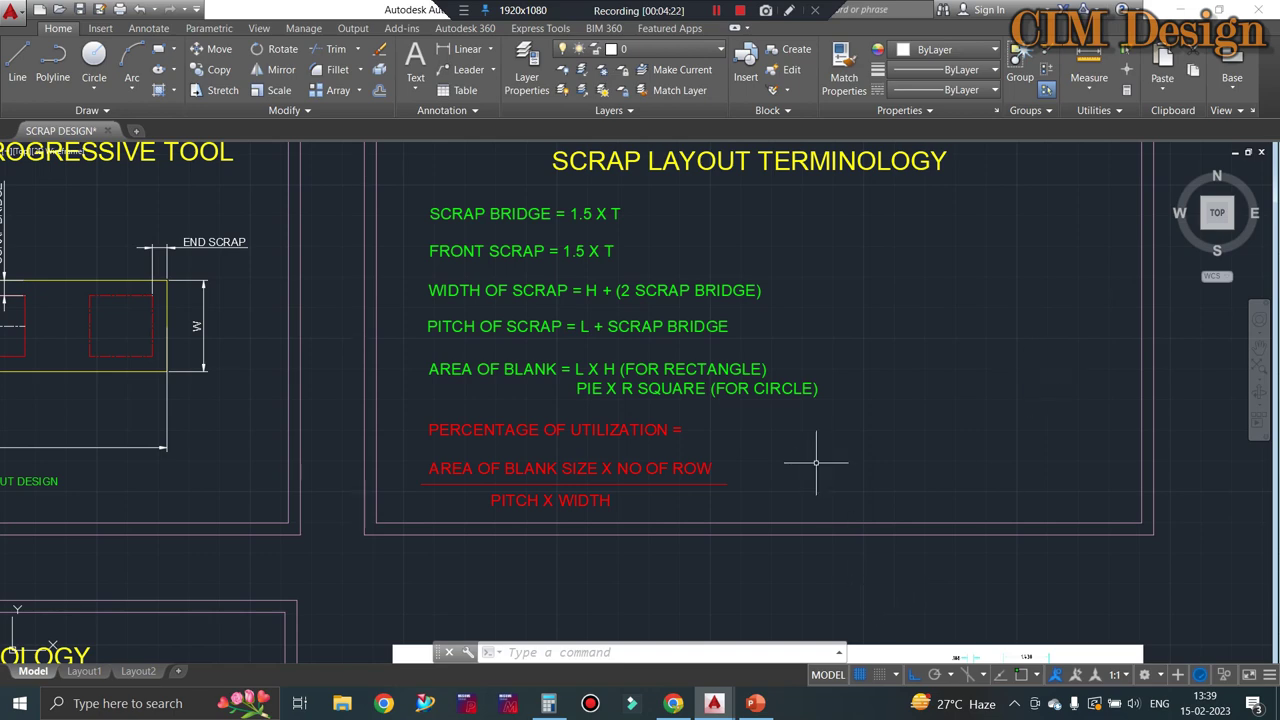
scroll(817, 463, "down", 3)
scroll(811, 429, "down", 1)
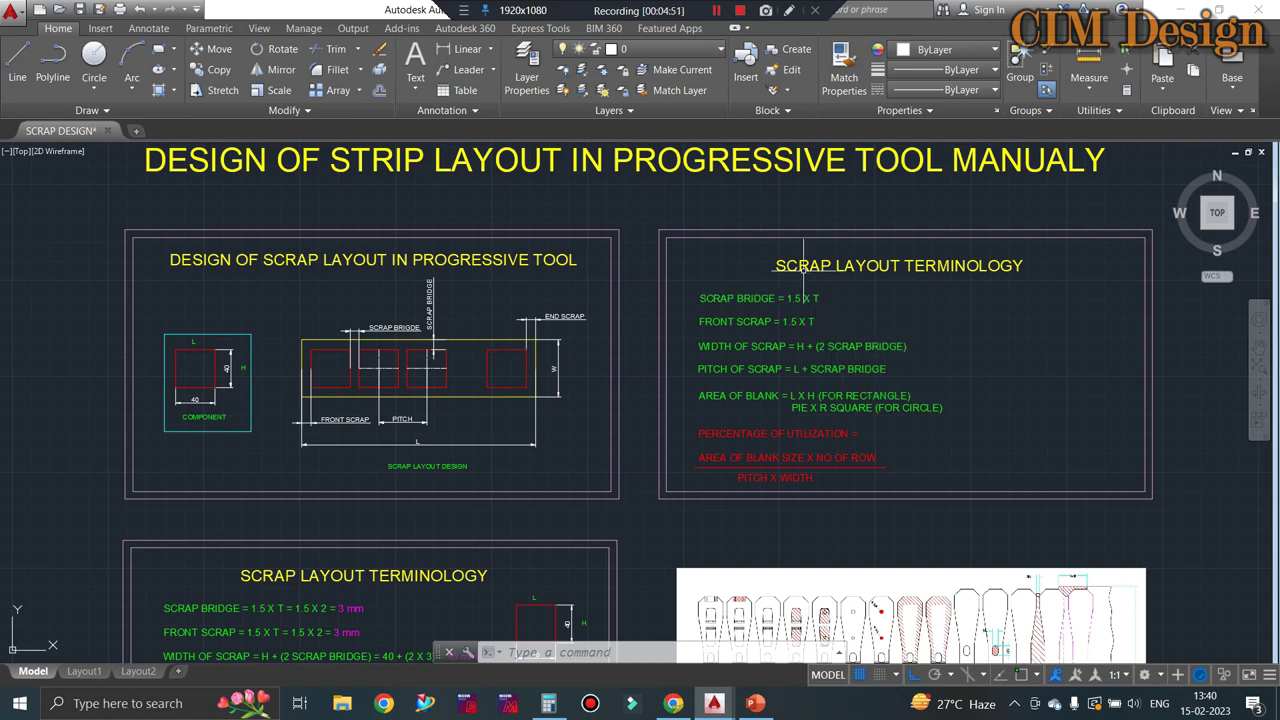
scroll(362, 367, "up", 2)
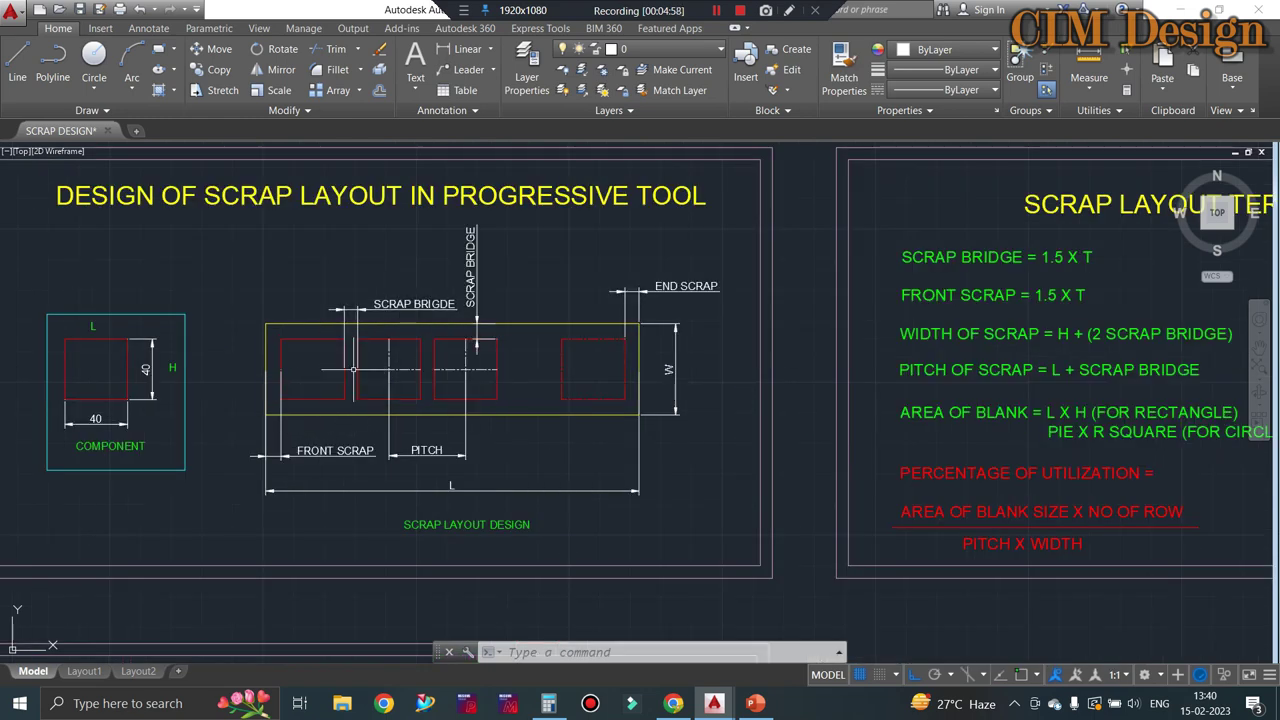
Step: Zoom in on the terminology formulas and select the FRONT SCRAP = 1.5 × T text
scroll(899, 332, "down", 3)
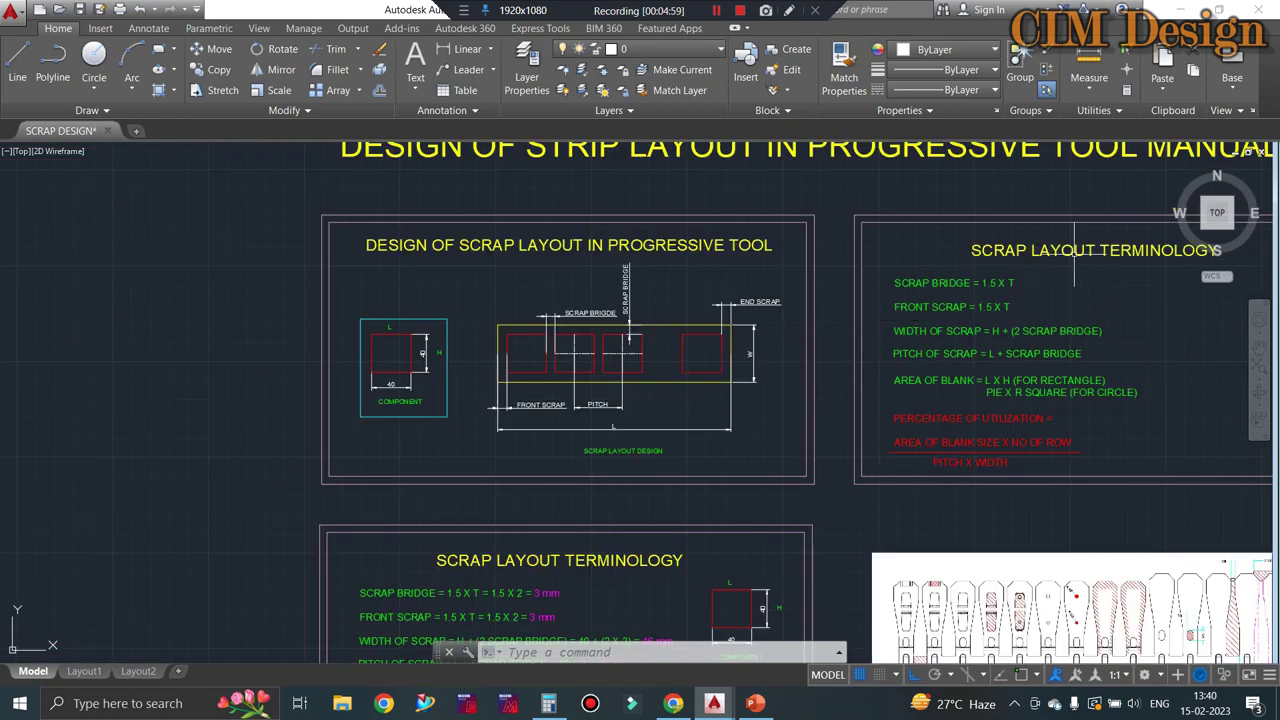
scroll(1070, 262, "up", 3)
scroll(922, 310, "down", 3)
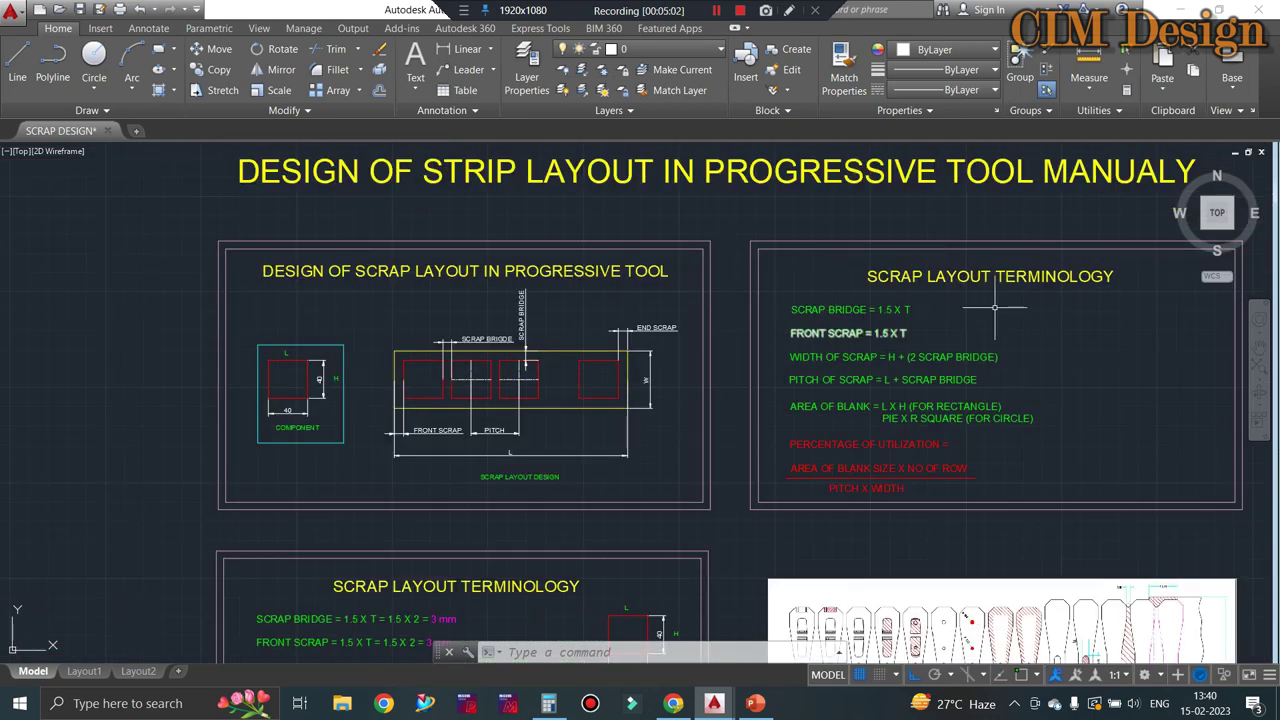
scroll(900, 320, "up", 3)
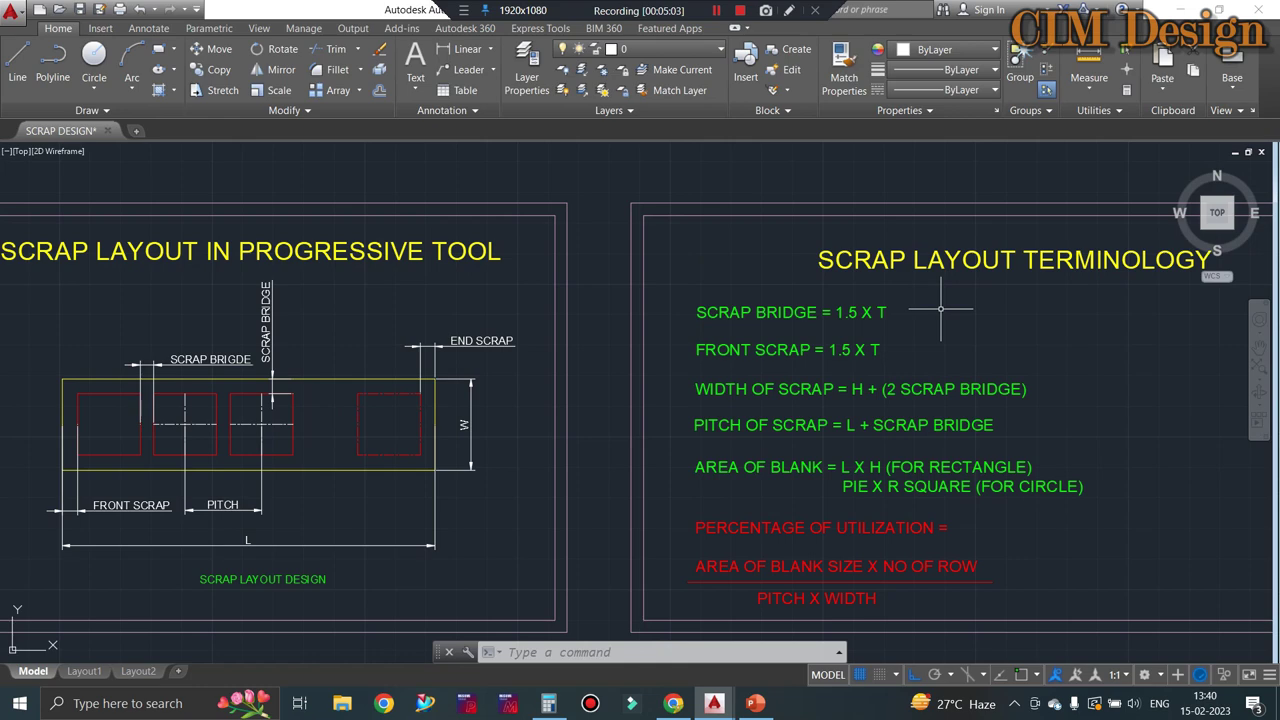
scroll(877, 309, "down", 3)
scroll(883, 325, "up", 3)
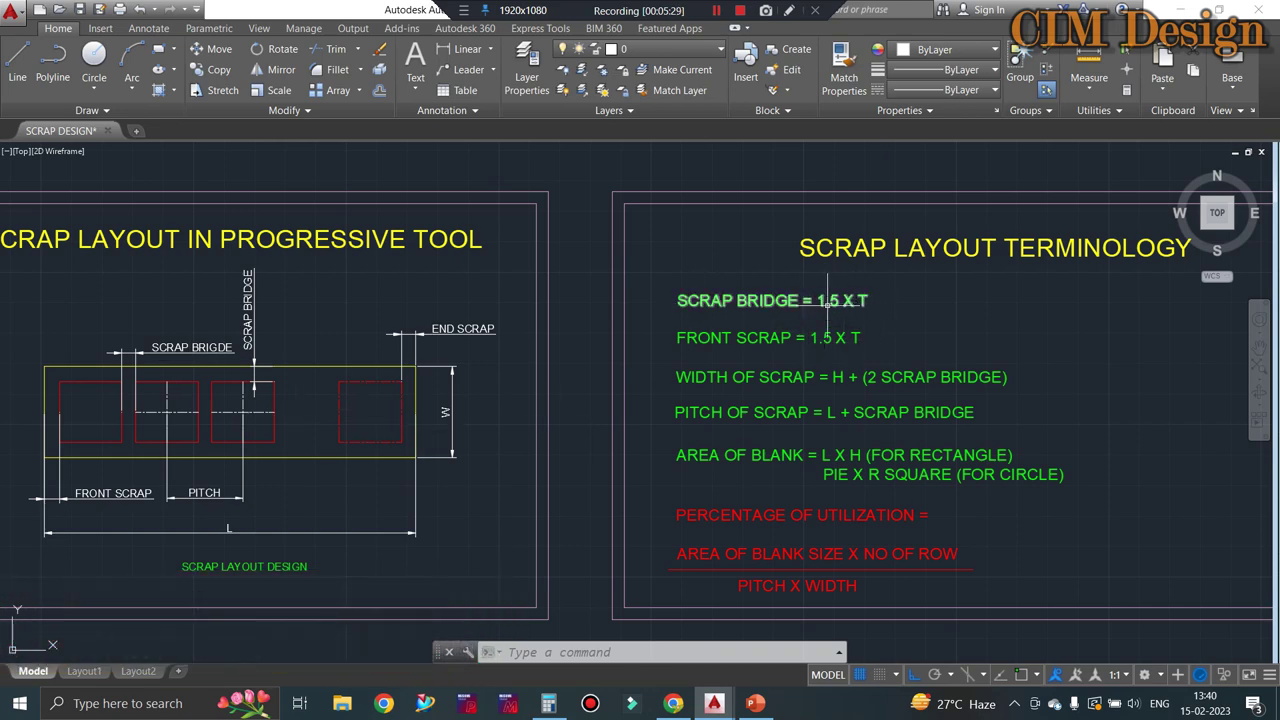
mouse_move(860, 389)
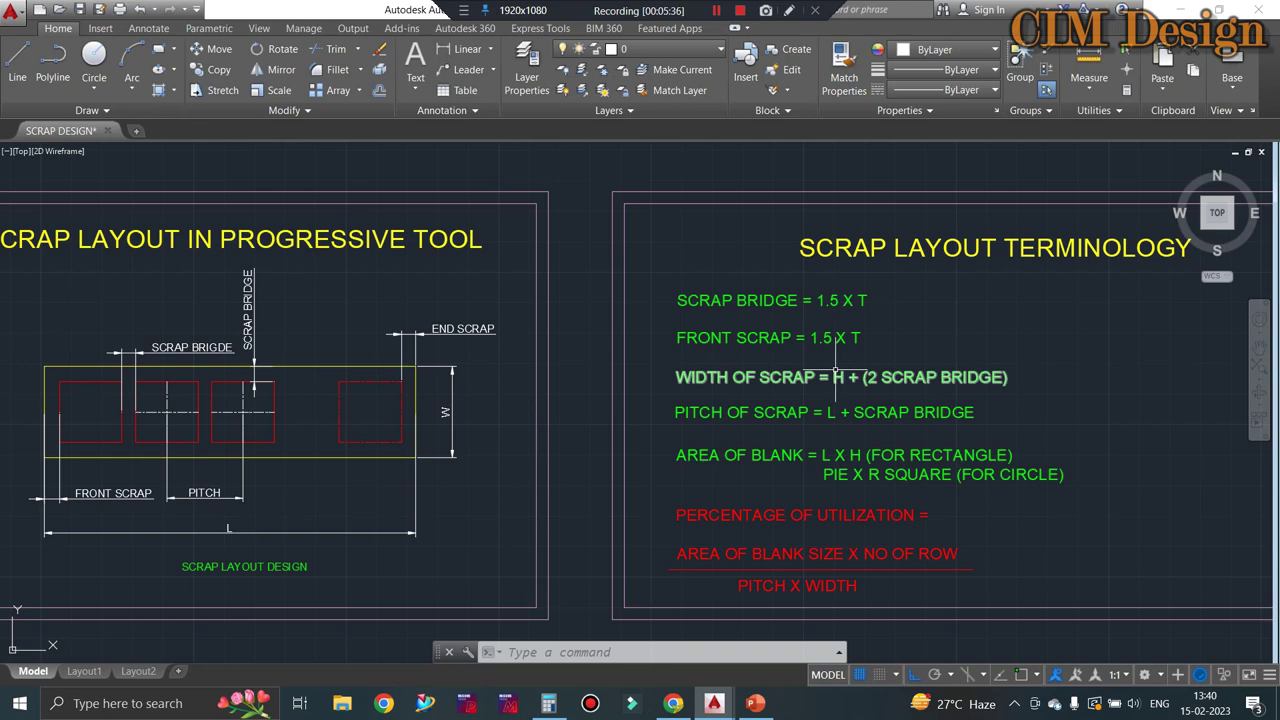
left_click(793, 338)
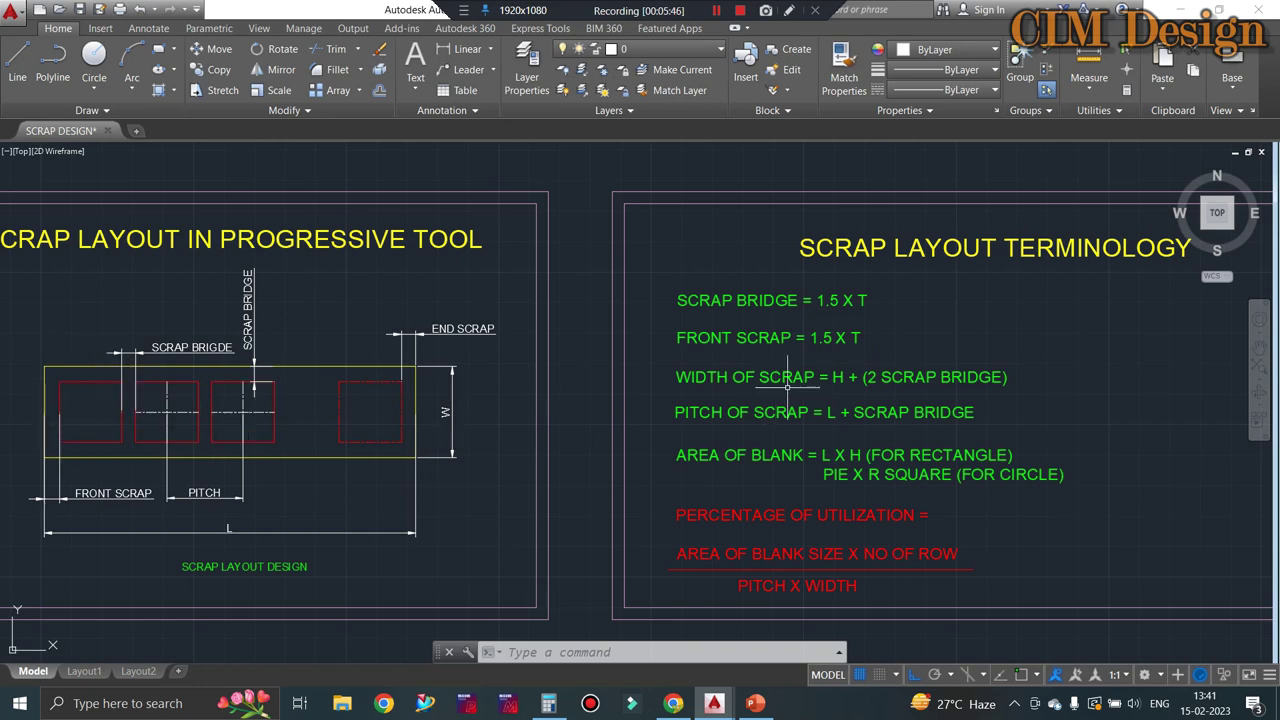
scroll(413, 412, "down", 2)
scroll(150, 400, "up", 2)
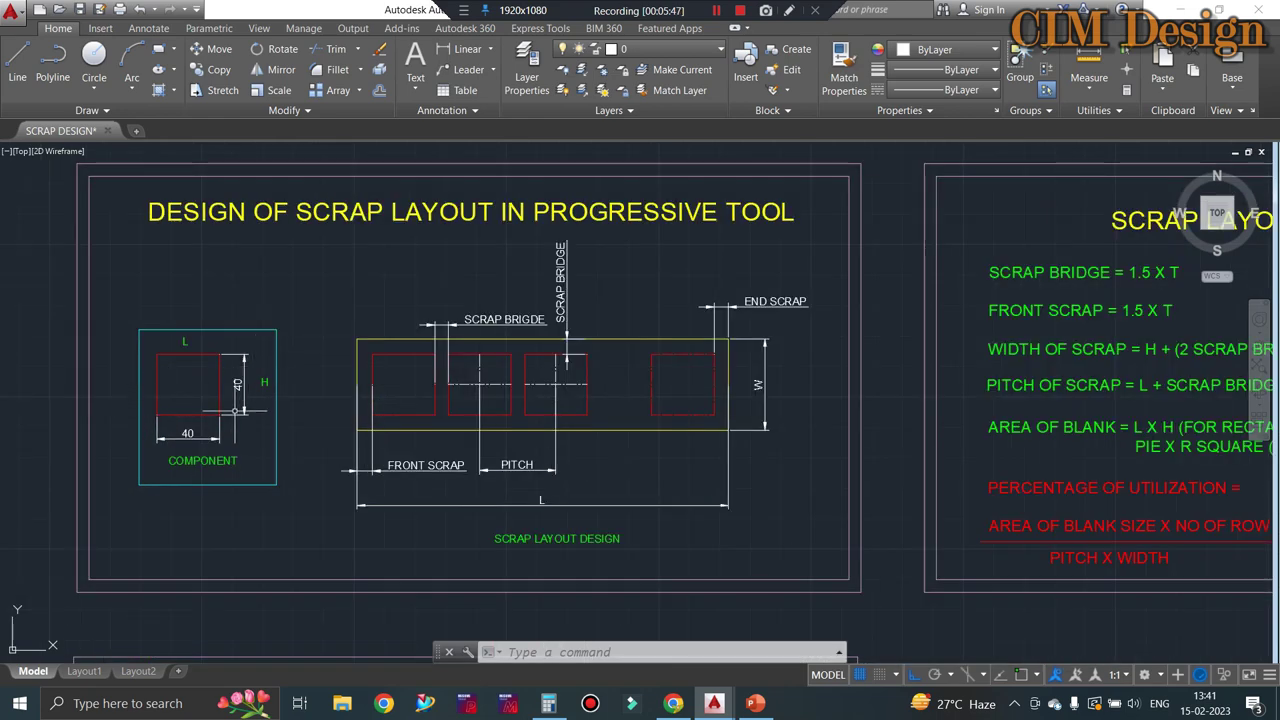
scroll(238, 385, "down", 2)
scroll(842, 381, "up", 2)
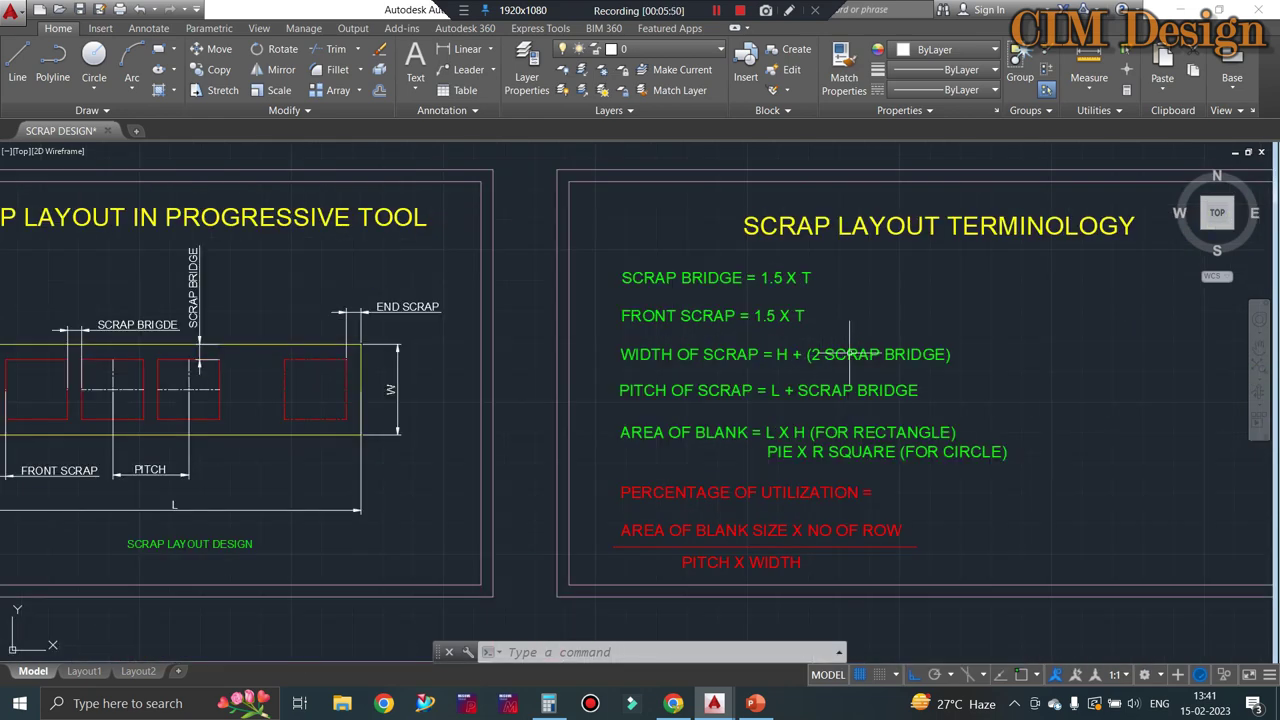
scroll(100, 359, "up", 4)
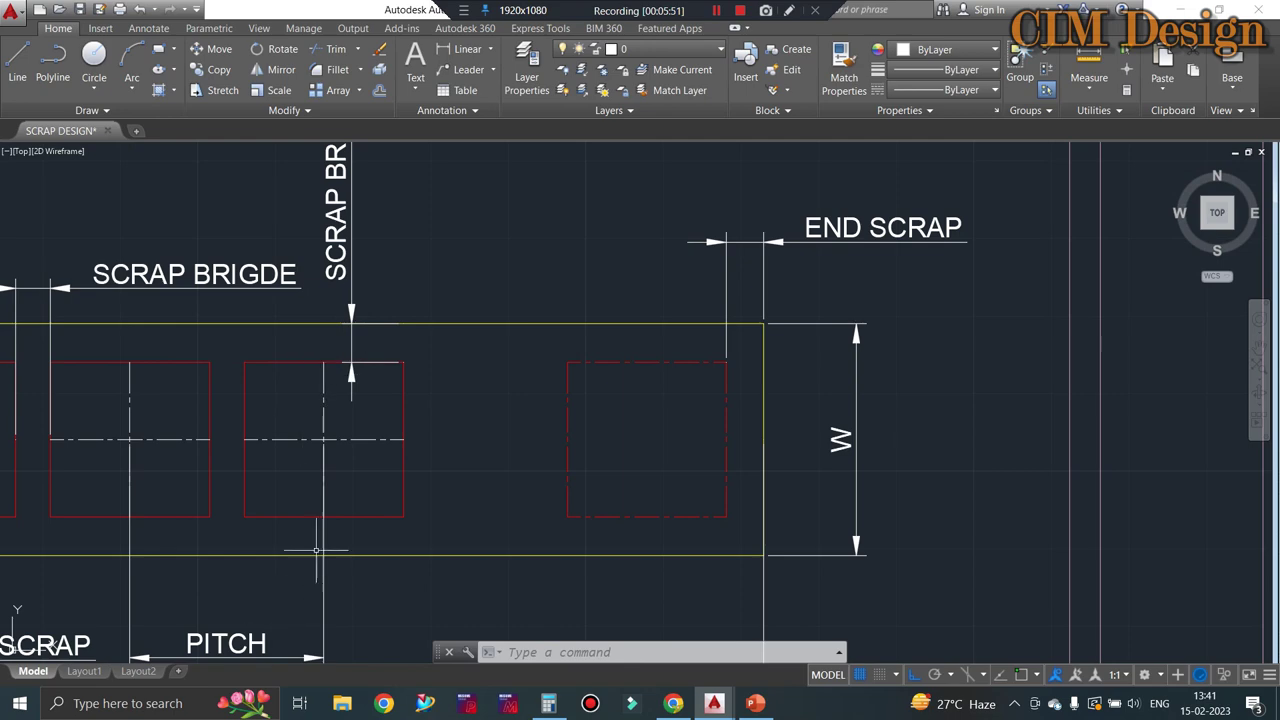
scroll(321, 520, "down", 3)
scroll(1159, 387, "up", 2)
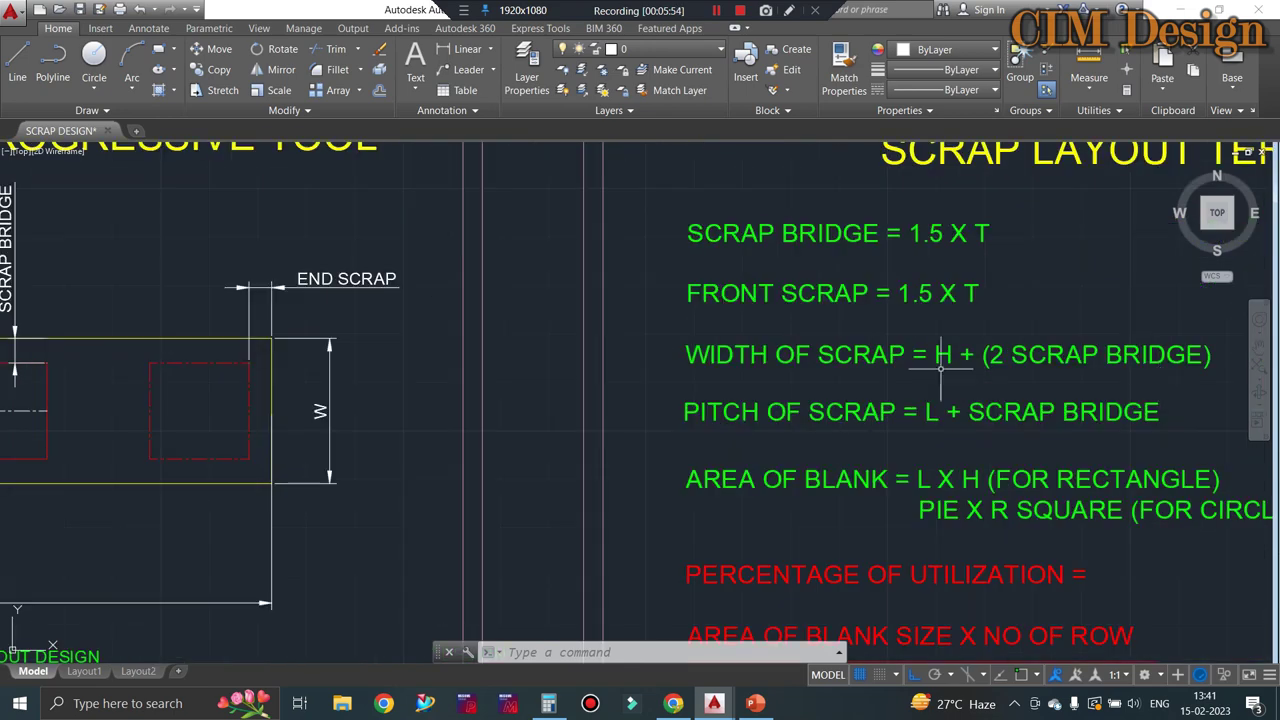
scroll(970, 375, "down", 2)
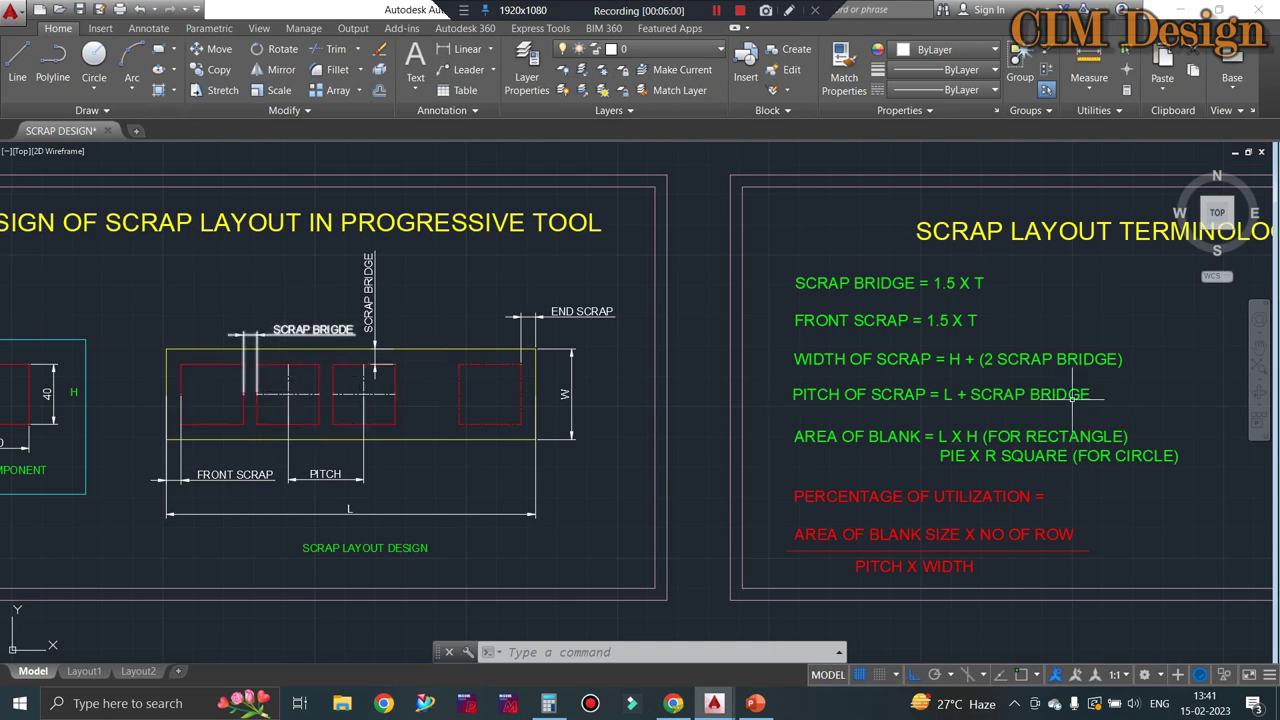
scroll(1068, 396, "up", 2)
scroll(915, 400, "down", 2)
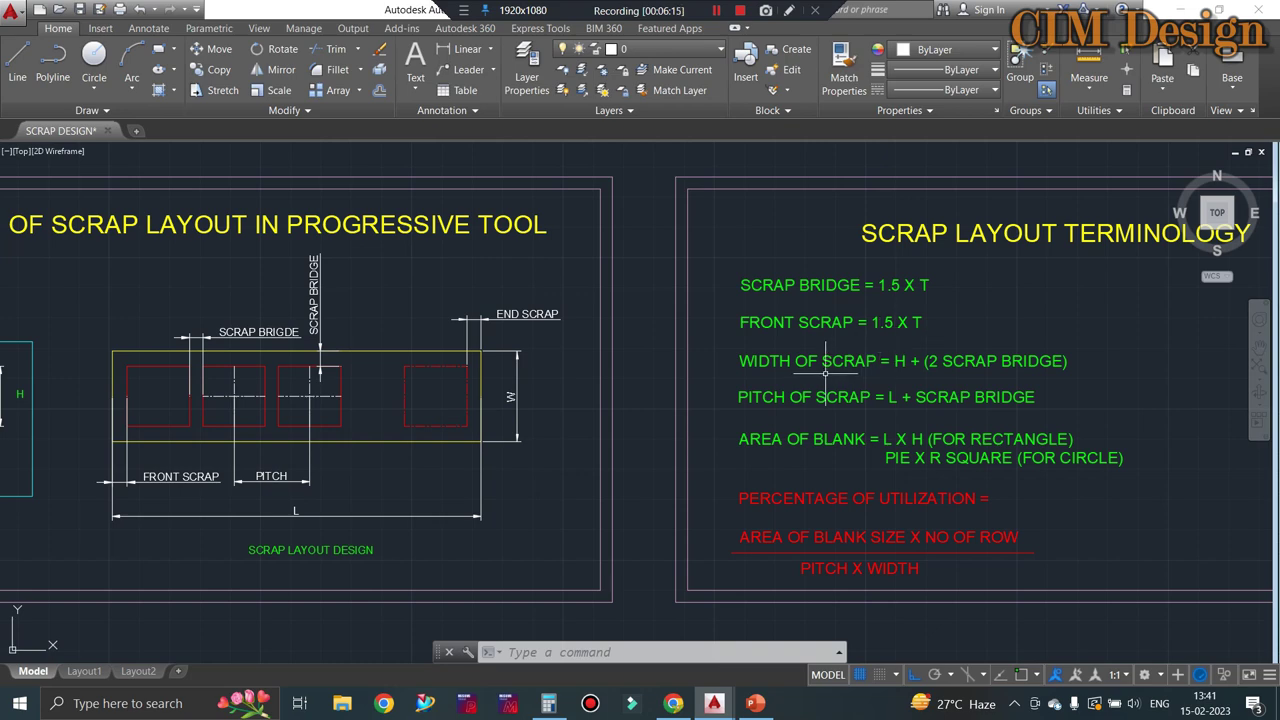
scroll(825, 377, "down", 3)
scroll(931, 491, "up", 3)
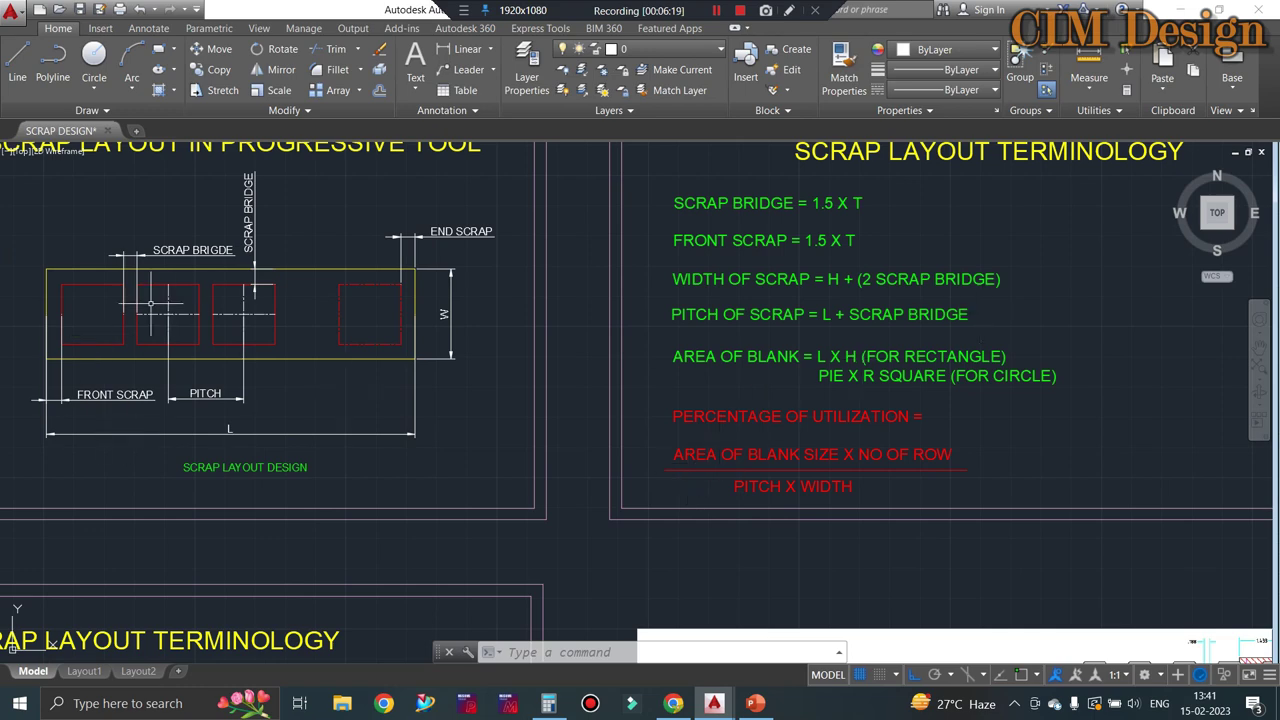
scroll(126, 305, "up", 2)
scroll(150, 318, "down", 2)
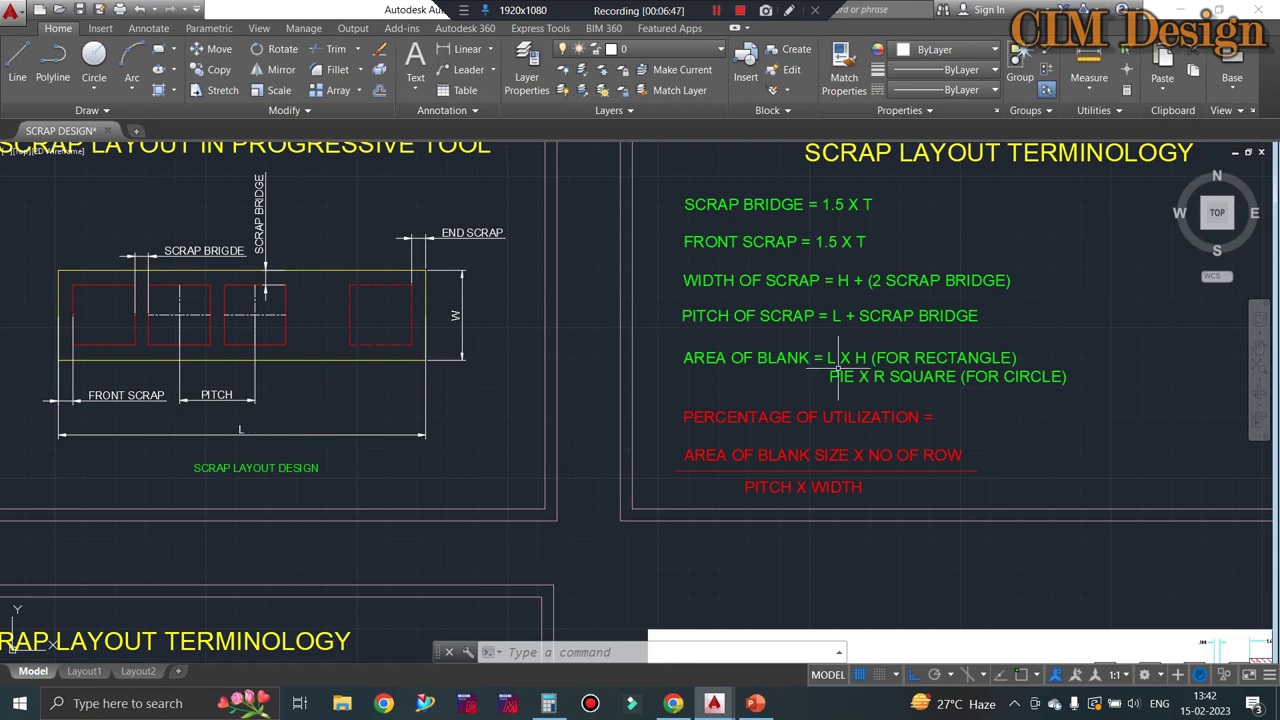
scroll(850, 350, "up", 2)
scroll(832, 357, "down", 2)
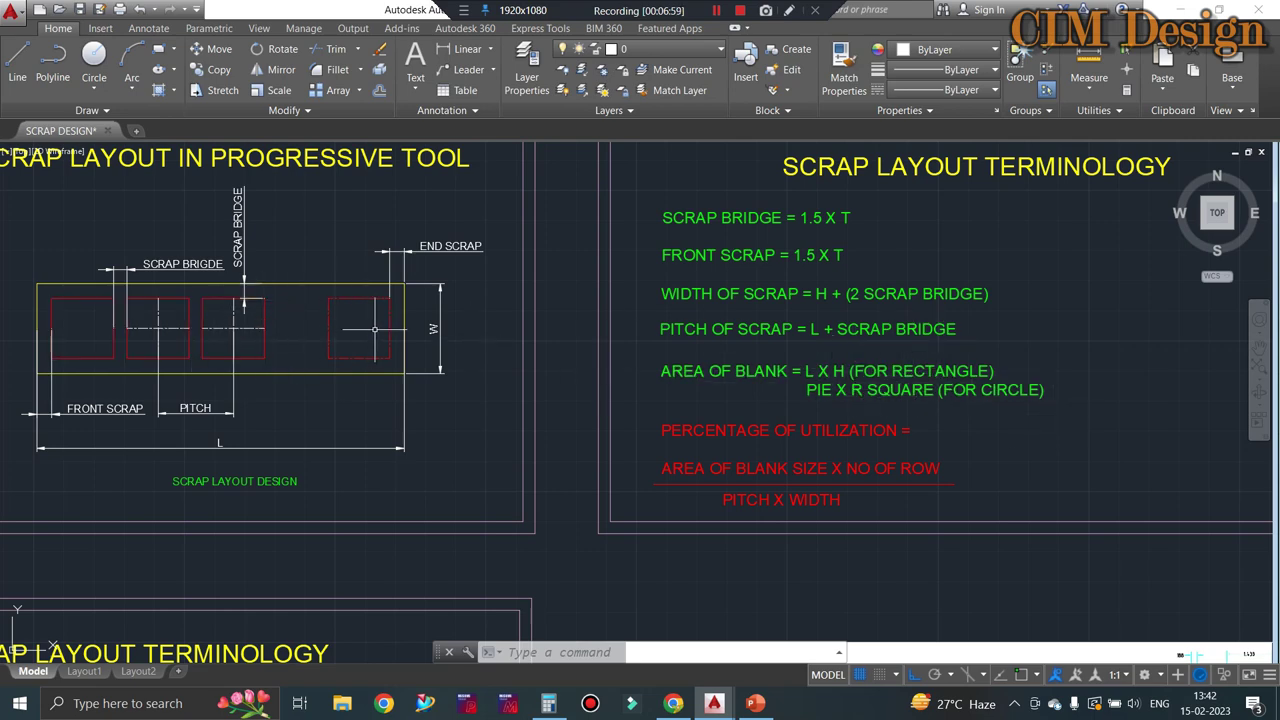
scroll(911, 283, "down", 2)
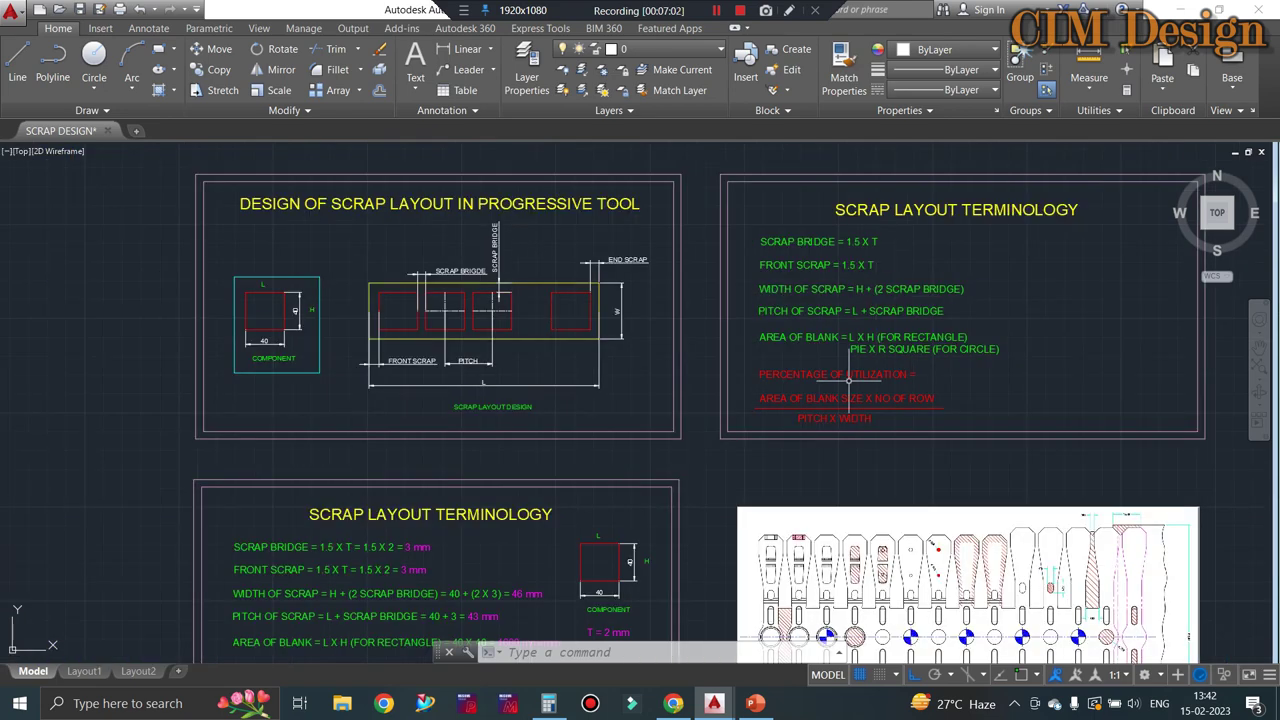
scroll(866, 391, "up", 2)
scroll(866, 391, "up", 2)
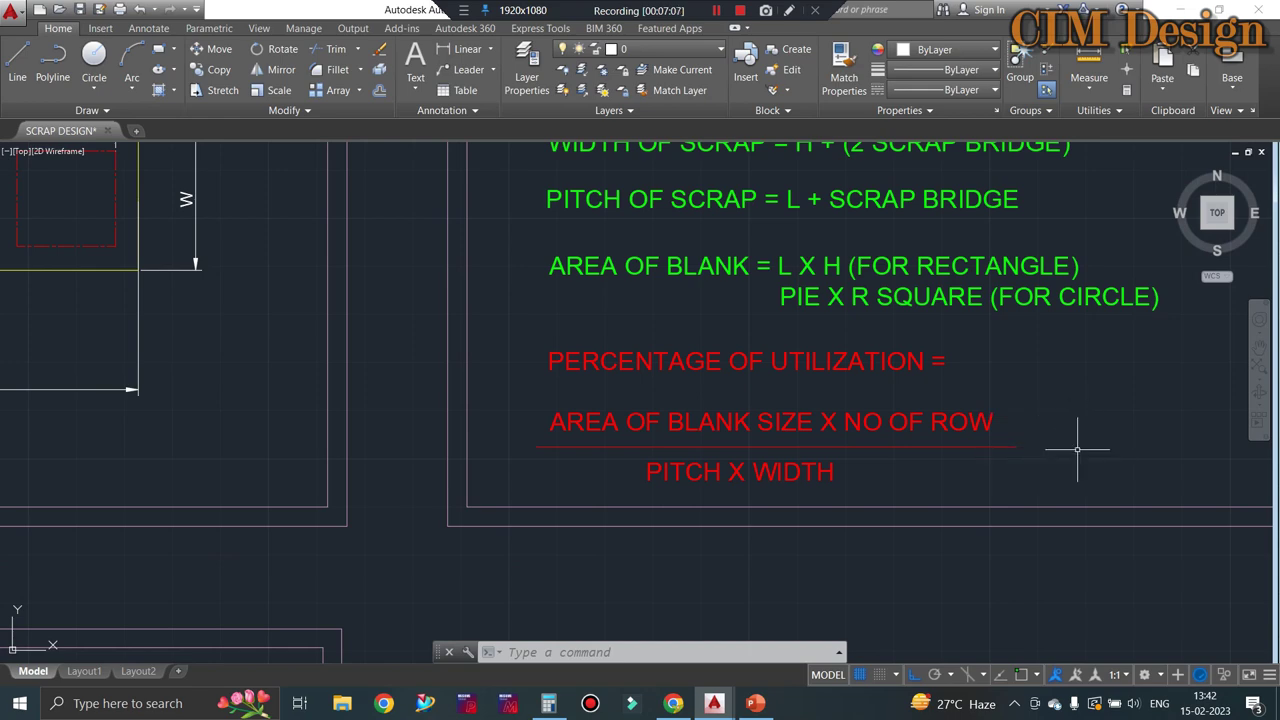
scroll(891, 471, "down", 2)
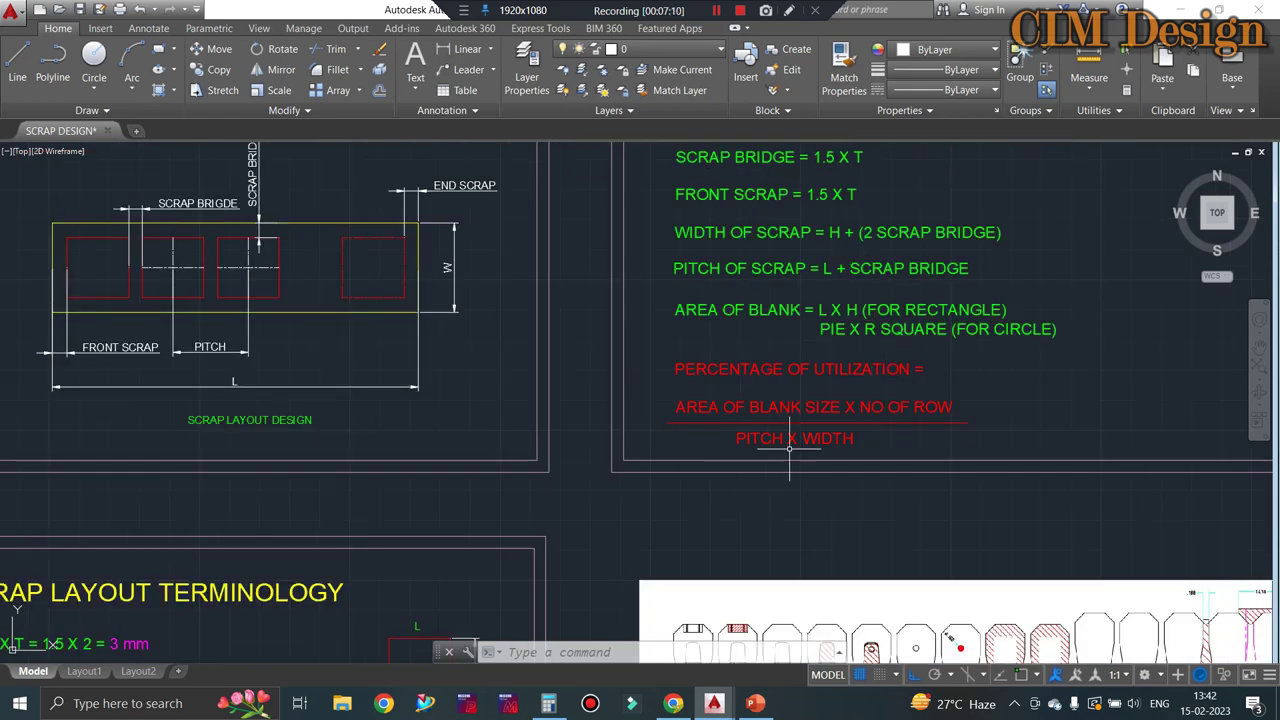
scroll(790, 449, "down", 2)
scroll(678, 337, "up", 2)
scroll(678, 337, "up", 2)
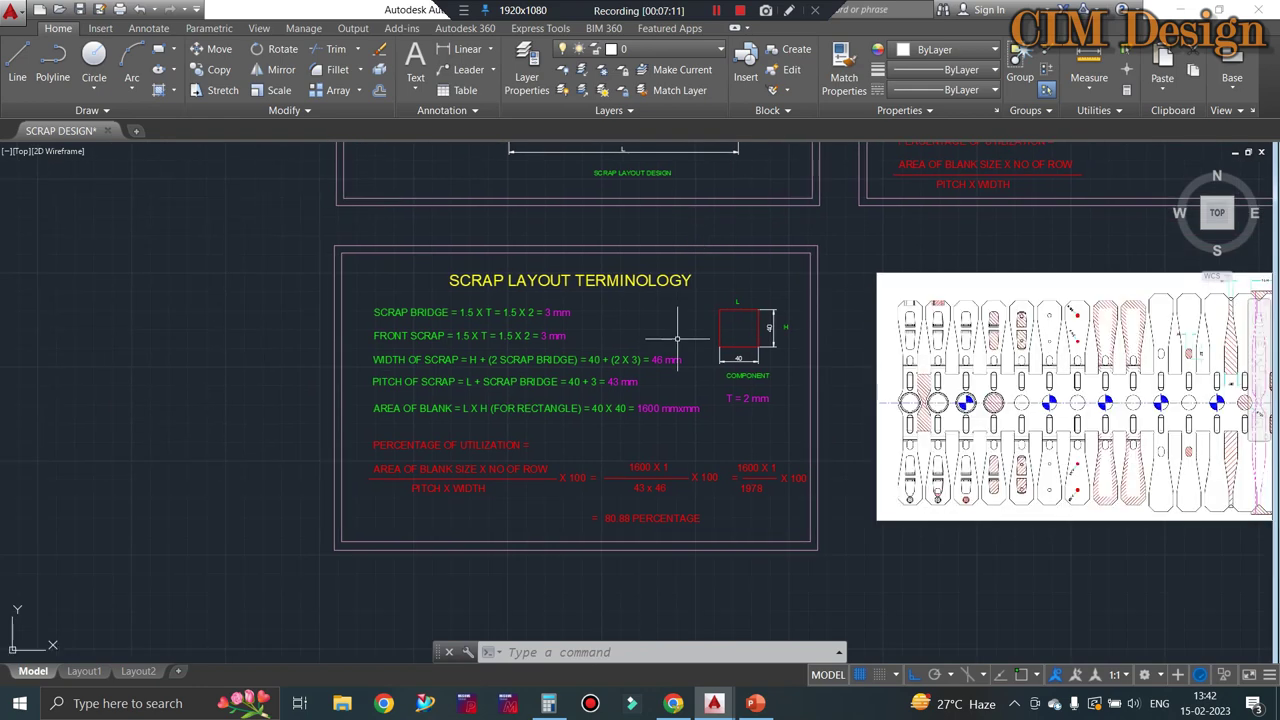
scroll(678, 337, "up", 2)
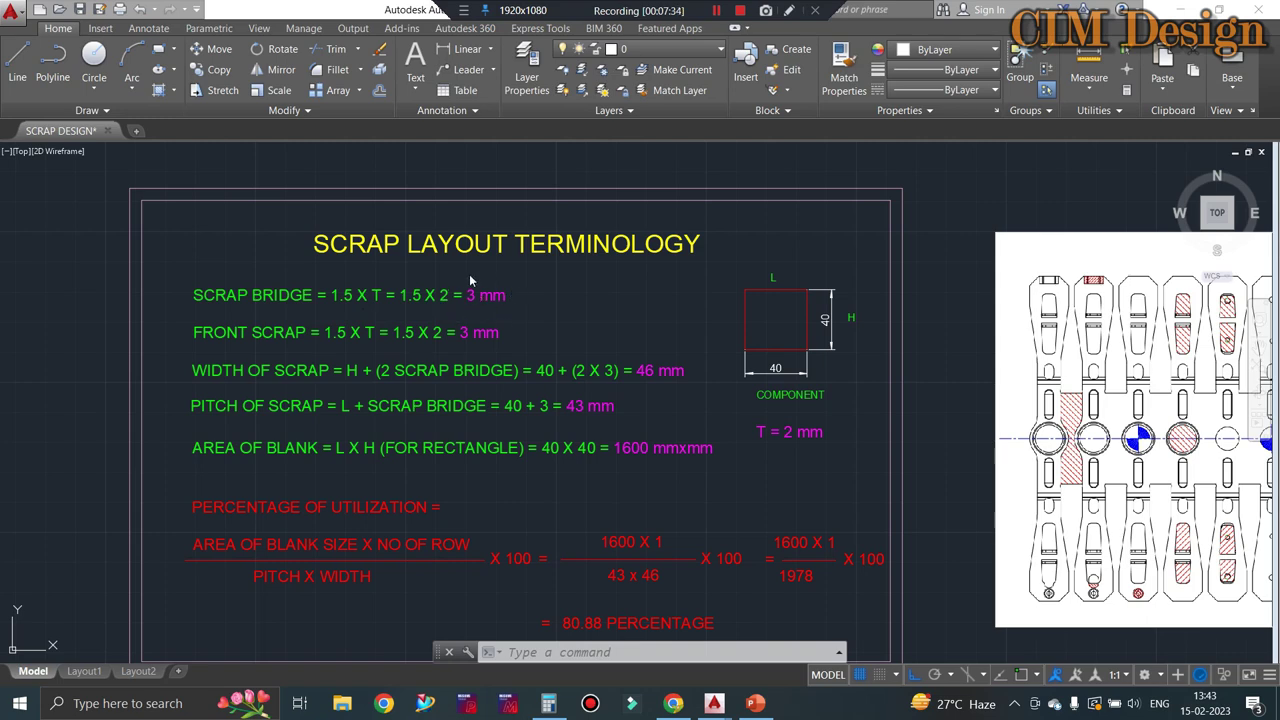
Step: Zoom onto the lower panel showing front scrap 1.5 × 2 = 3 mm with T = 2 mm
scroll(796, 334, "down", 5)
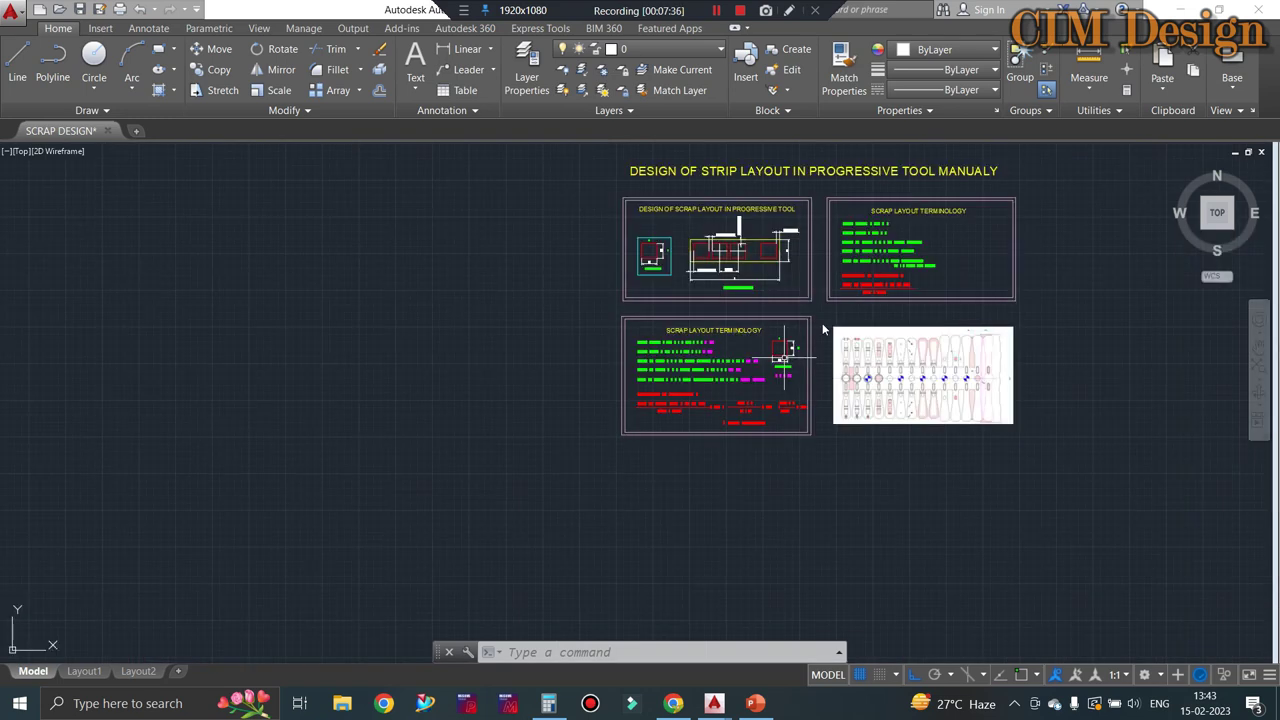
scroll(822, 323, "up", 2)
scroll(622, 256, "up", 3)
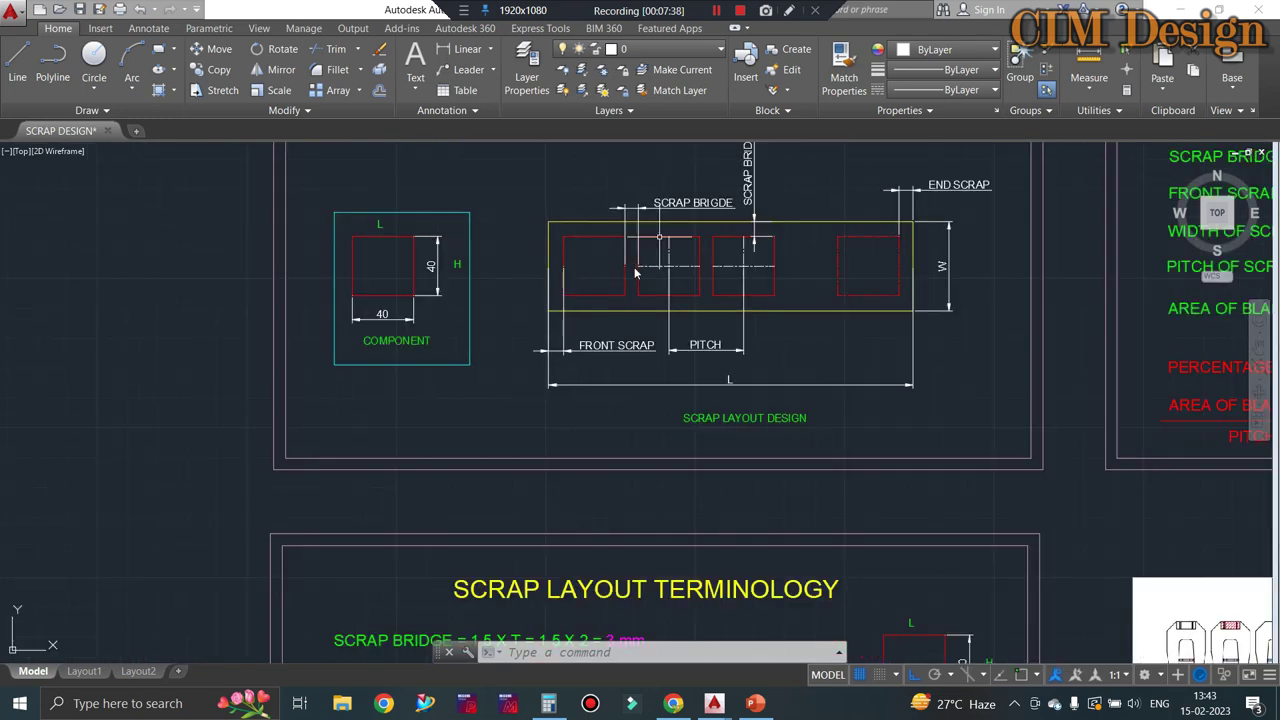
scroll(634, 271, "down", 2)
scroll(546, 417, "up", 2)
scroll(585, 398, "up", 2)
scroll(585, 398, "up", 1)
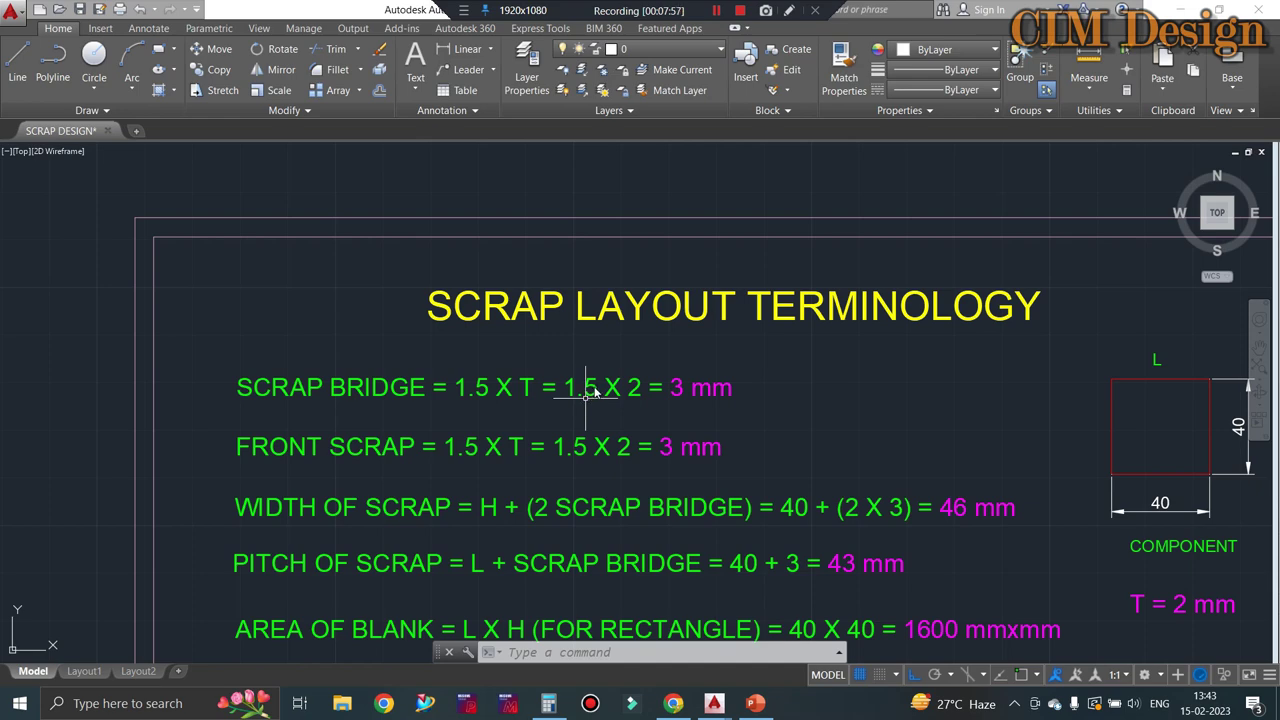
scroll(586, 397, "up", 2)
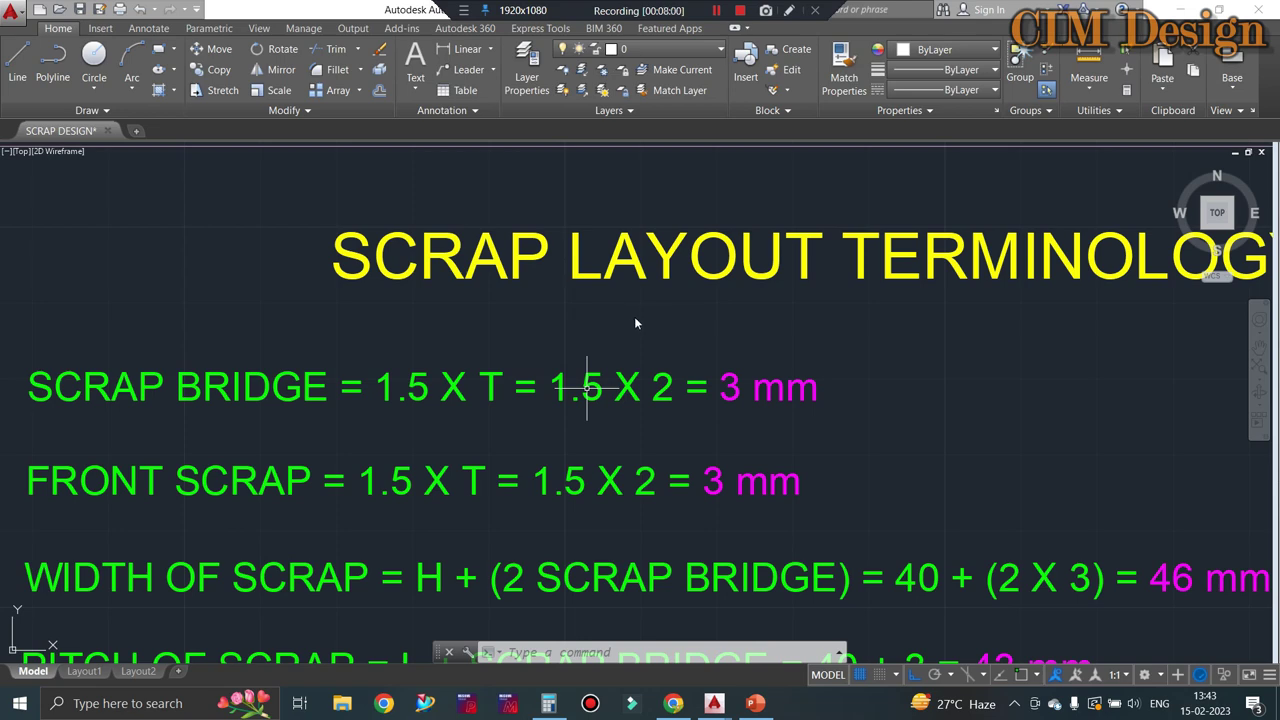
scroll(697, 327, "down", 2)
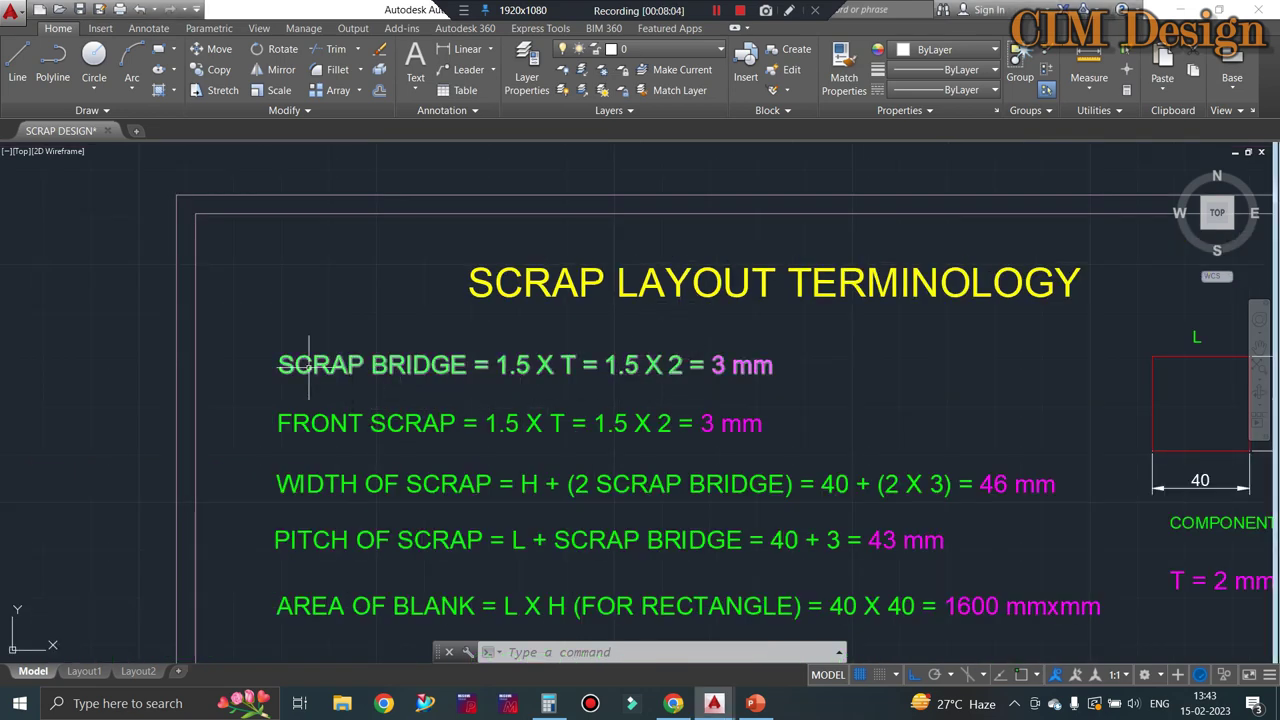
middle_click_drag(428, 440, 381, 412)
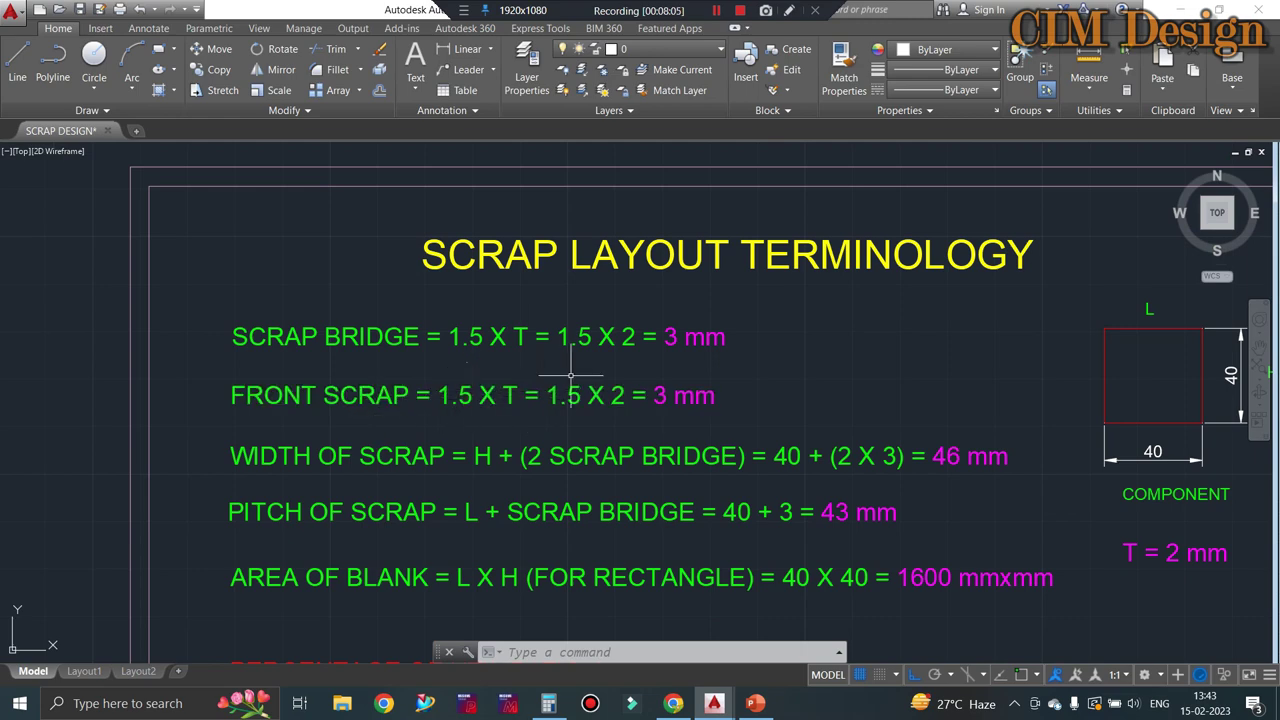
scroll(519, 343, "down", 2)
scroll(590, 400, "up", 2)
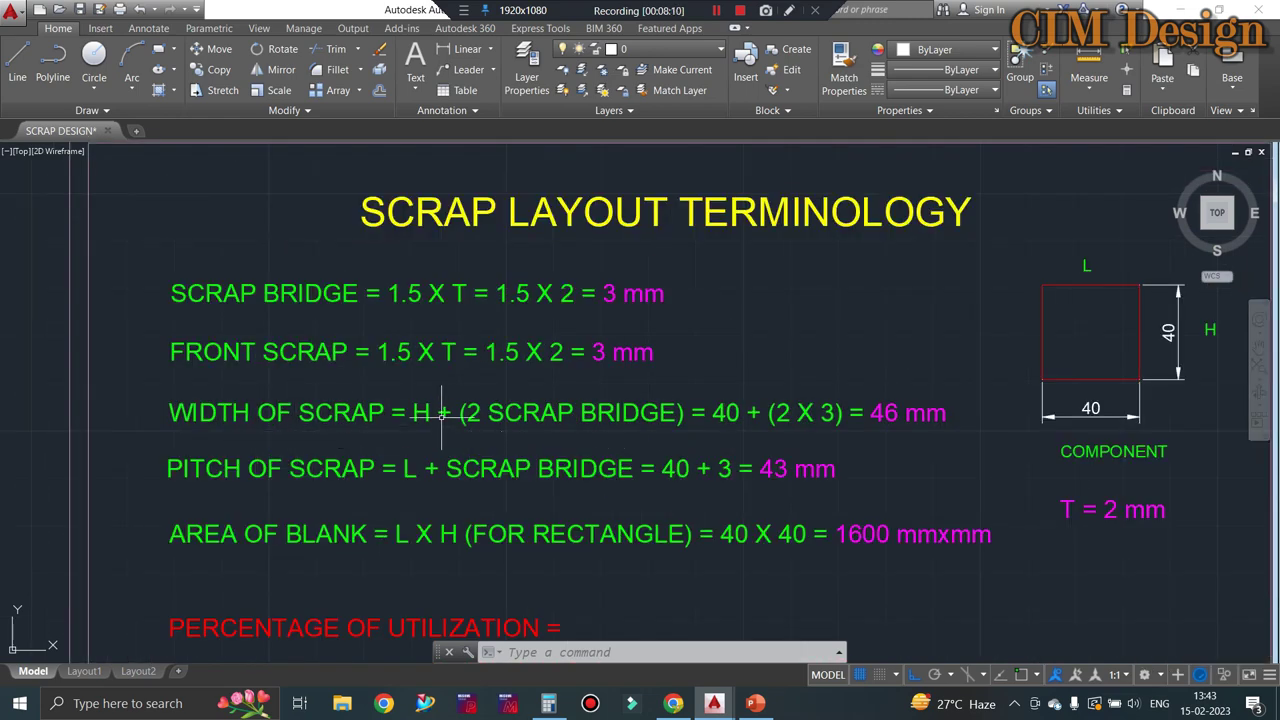
scroll(880, 414, "up", 1)
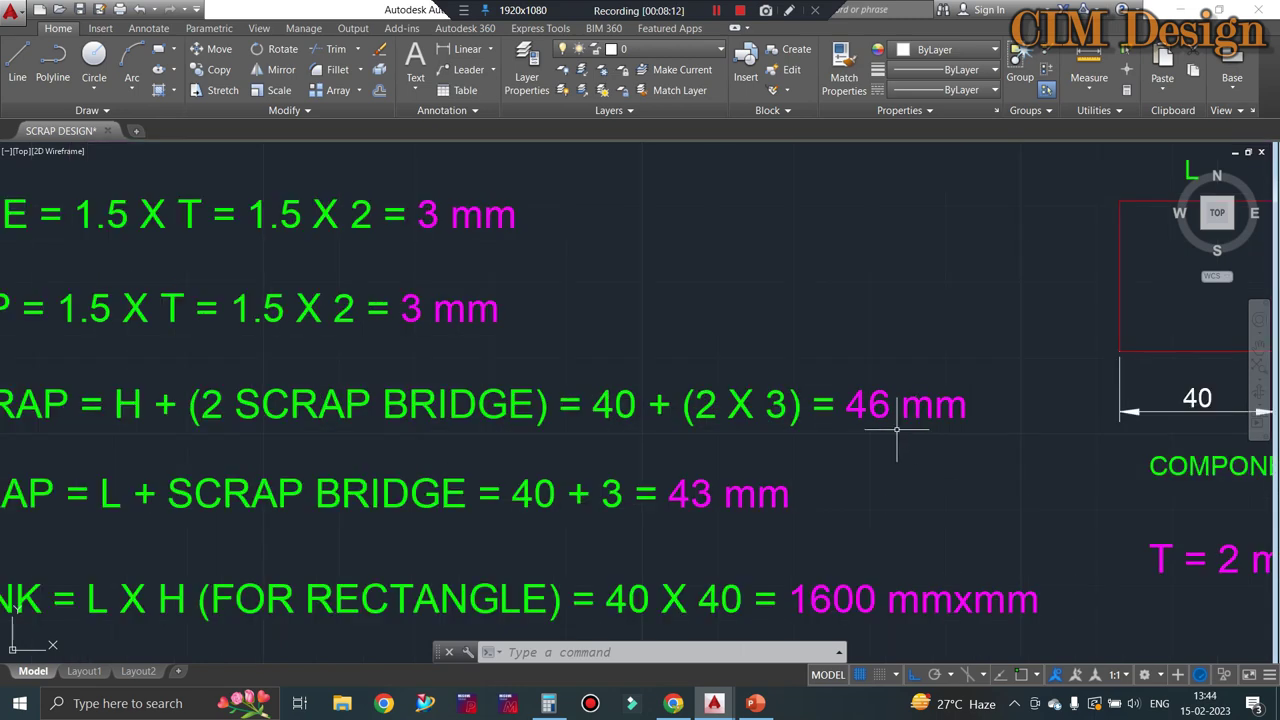
scroll(805, 412, "down", 1)
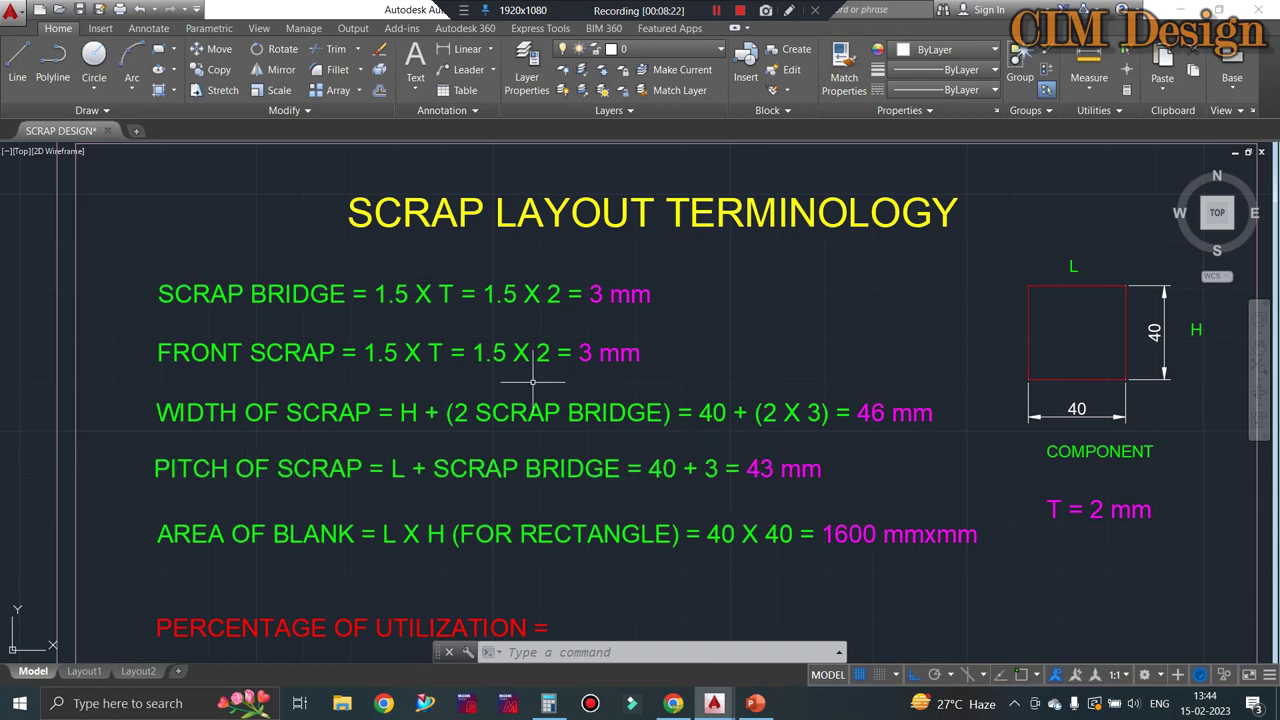
scroll(620, 500, "up", 4)
scroll(617, 390, "down", 6)
scroll(410, 480, "up", 2)
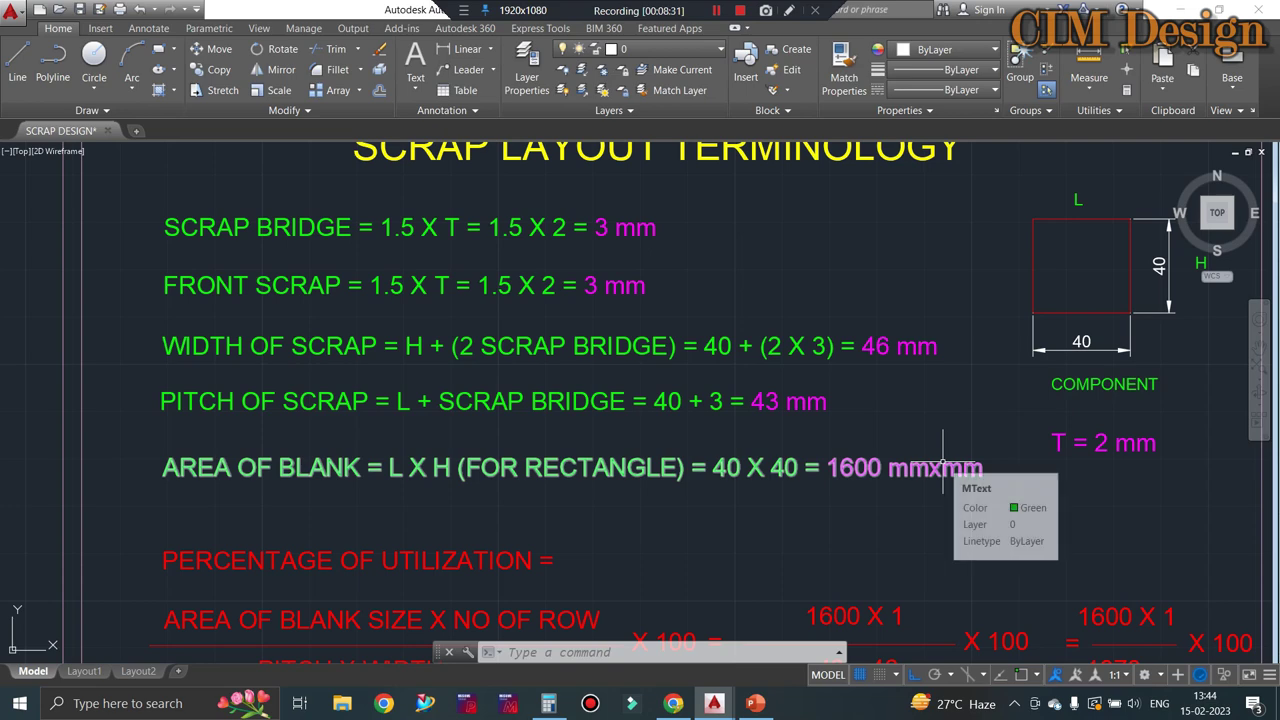
scroll(599, 400, "down", 2)
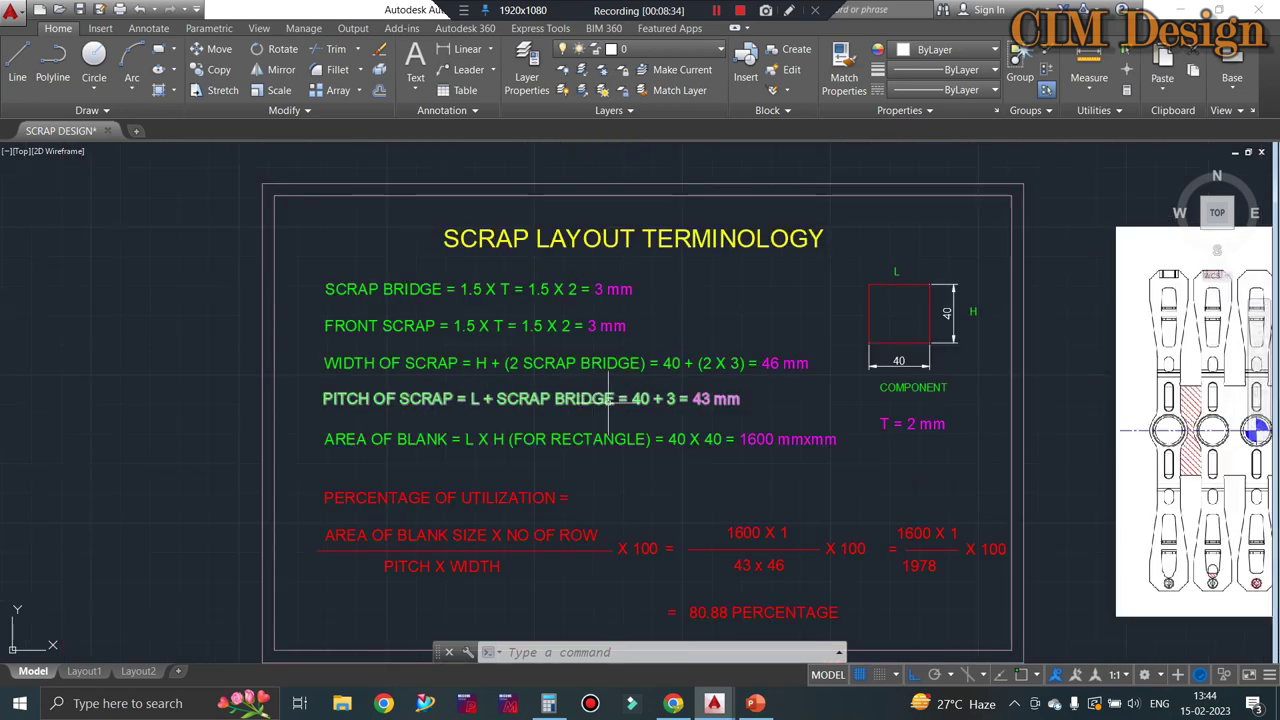
scroll(599, 400, "down", 1)
middle_click_drag(576, 549, 491, 434)
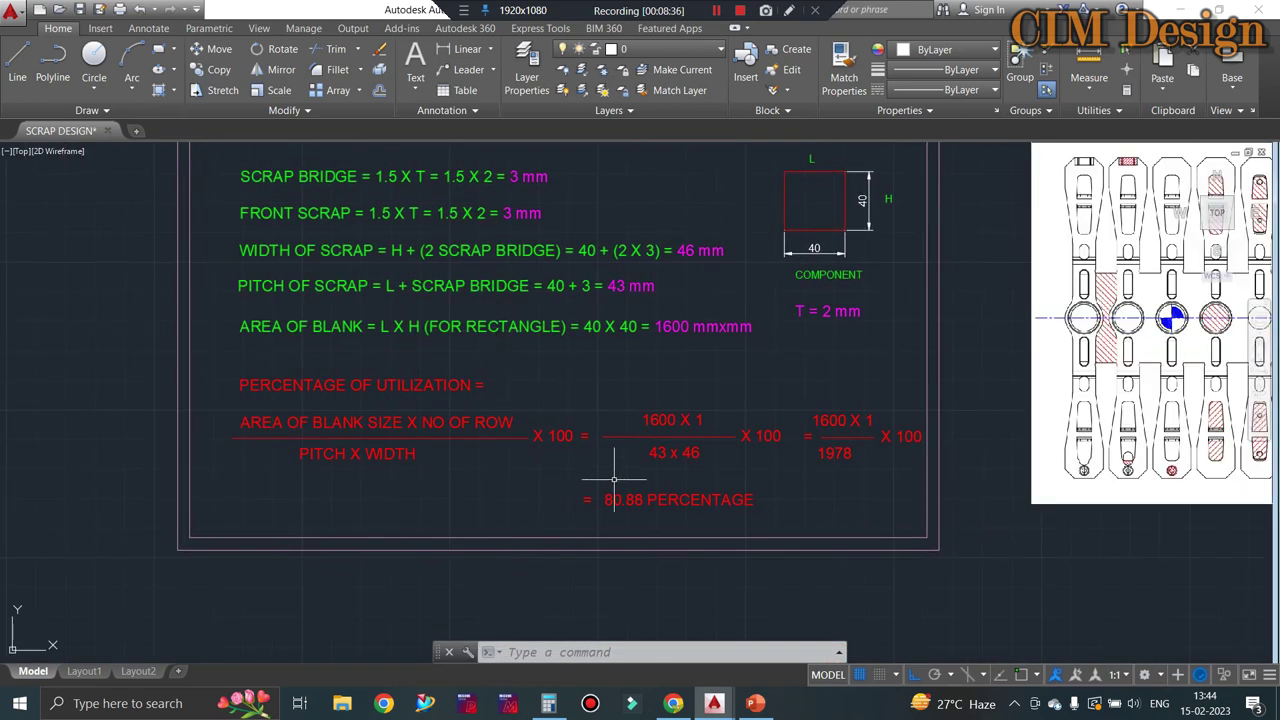
scroll(403, 444, "up", 2)
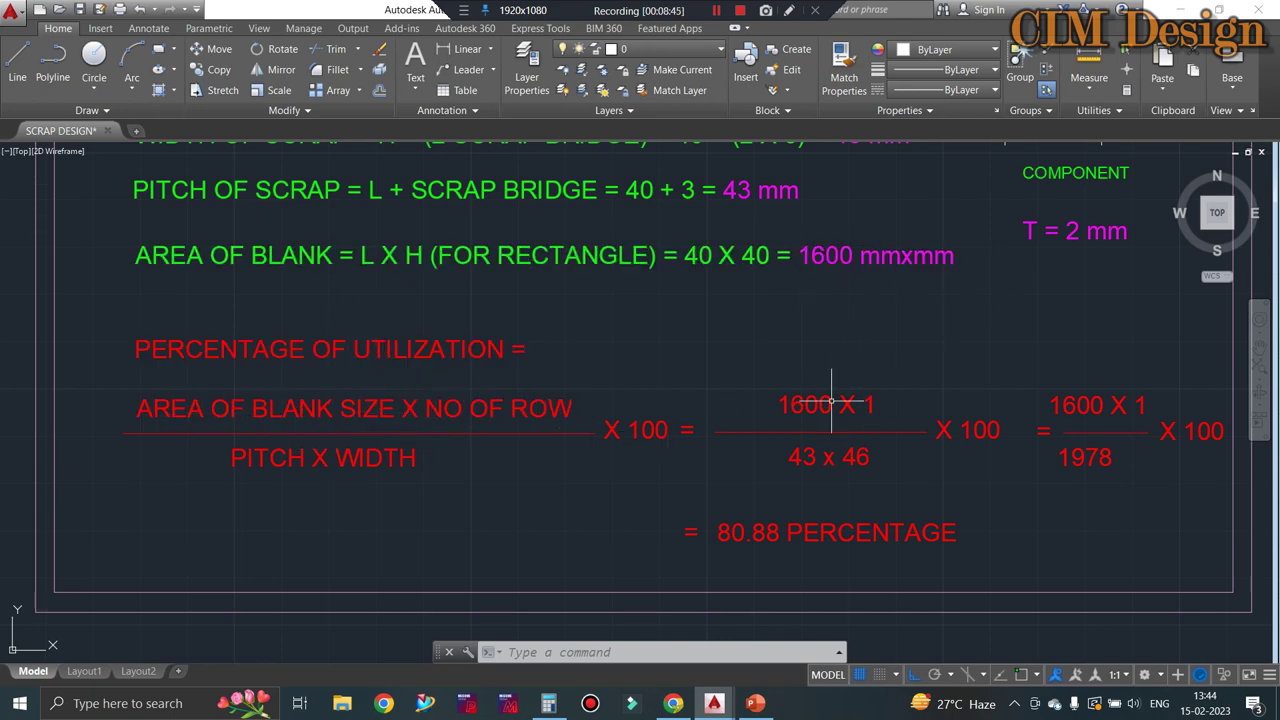
scroll(450, 420, "down", 6)
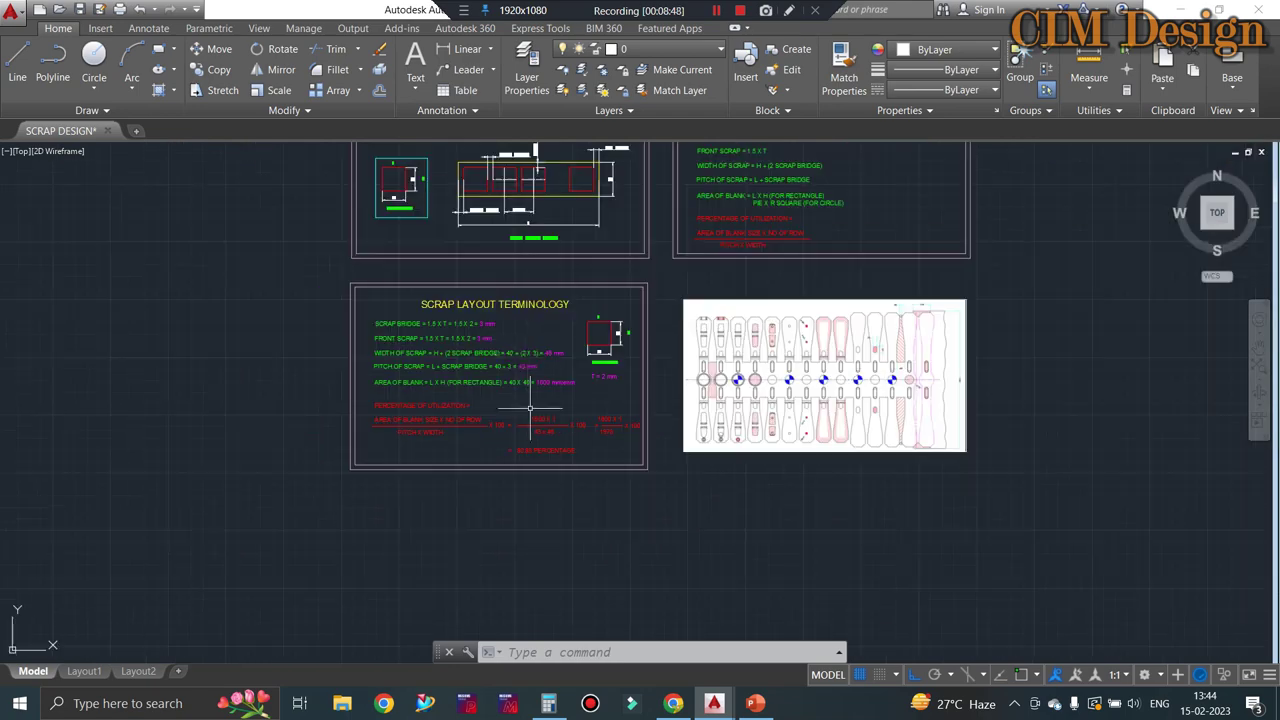
scroll(700, 320, "up", 2)
scroll(700, 320, "up", 2)
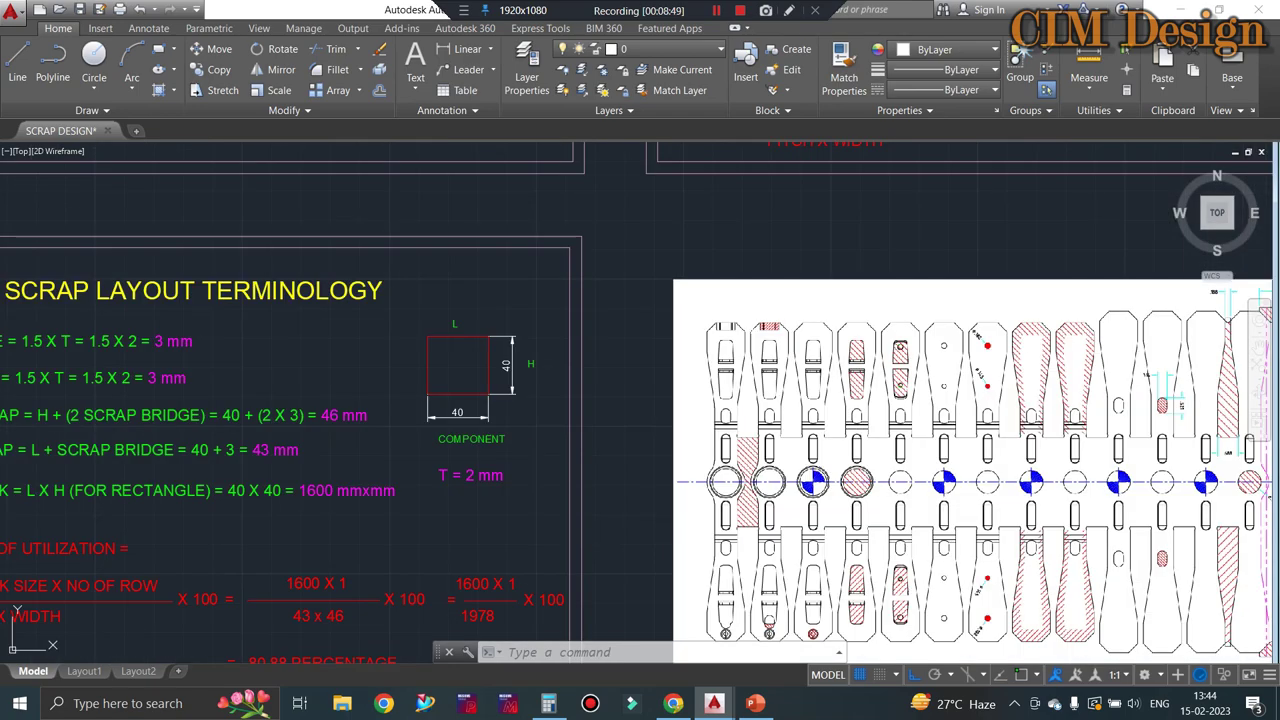
scroll(611, 437, "down", 2)
scroll(411, 481, "up", 4)
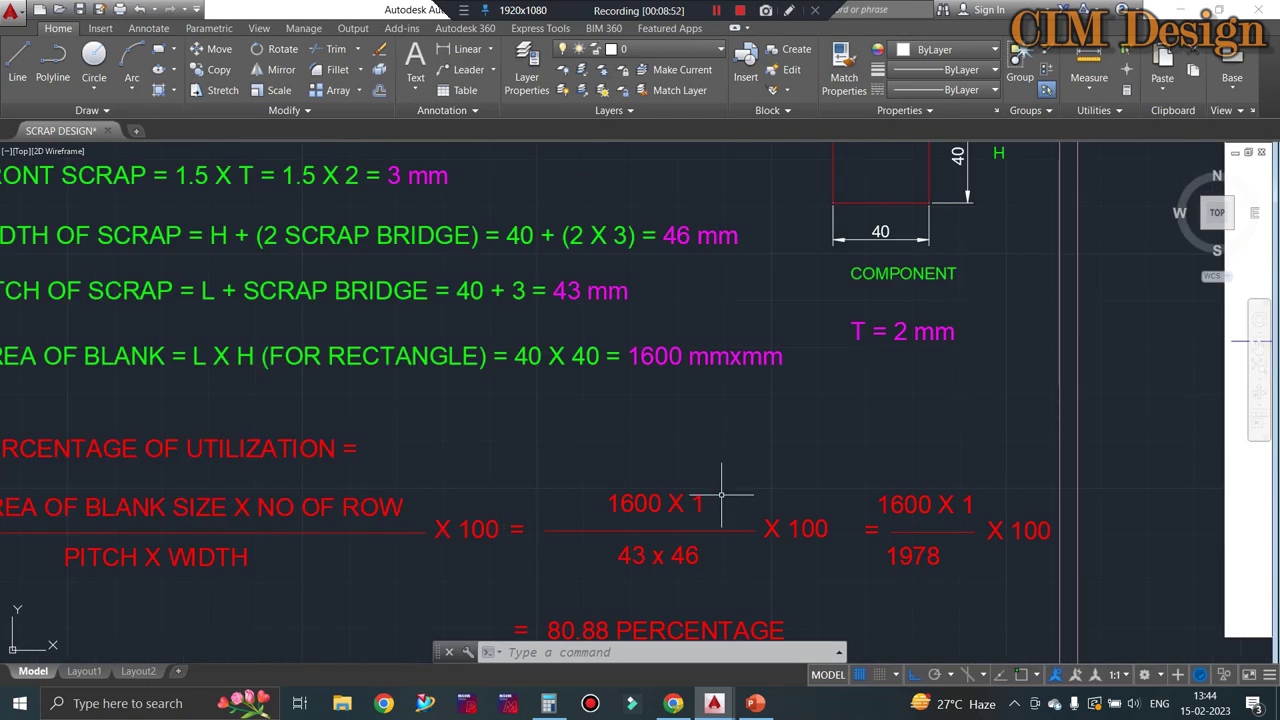
scroll(735, 500, "down", 3)
scroll(721, 430, "down", 3)
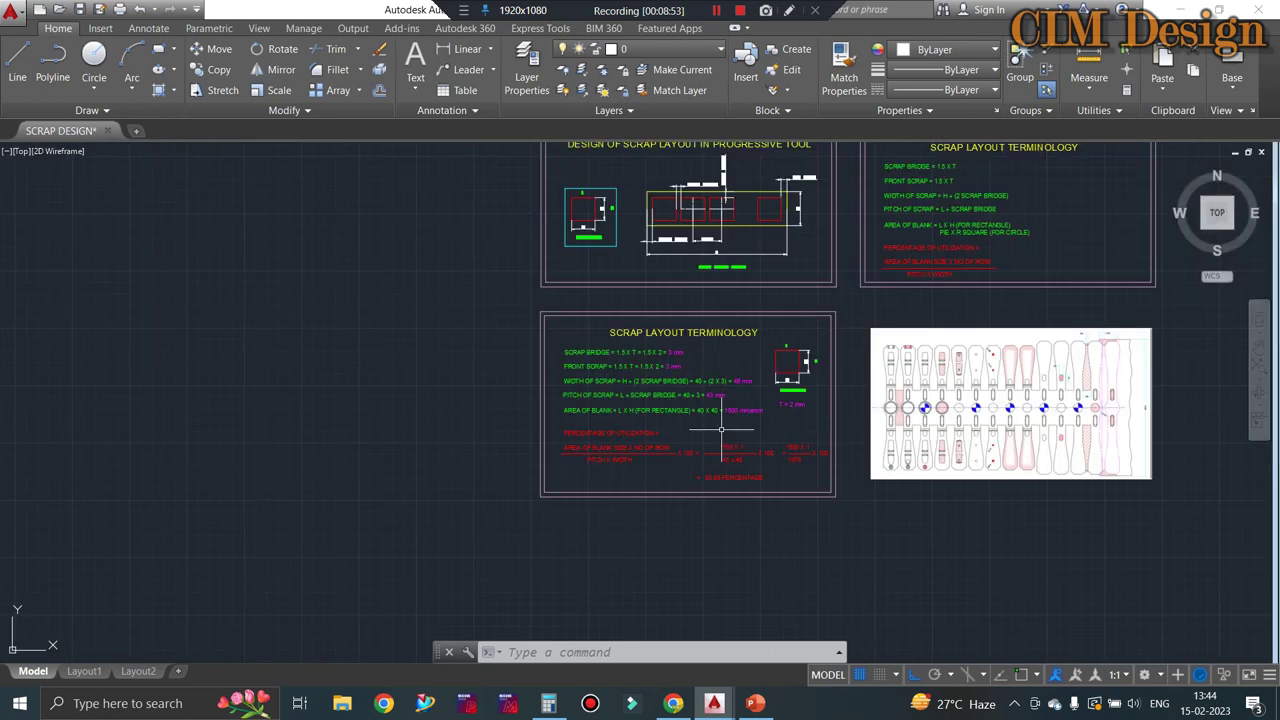
middle_click_drag(721, 430, 621, 430)
scroll(892, 416, "up", 4)
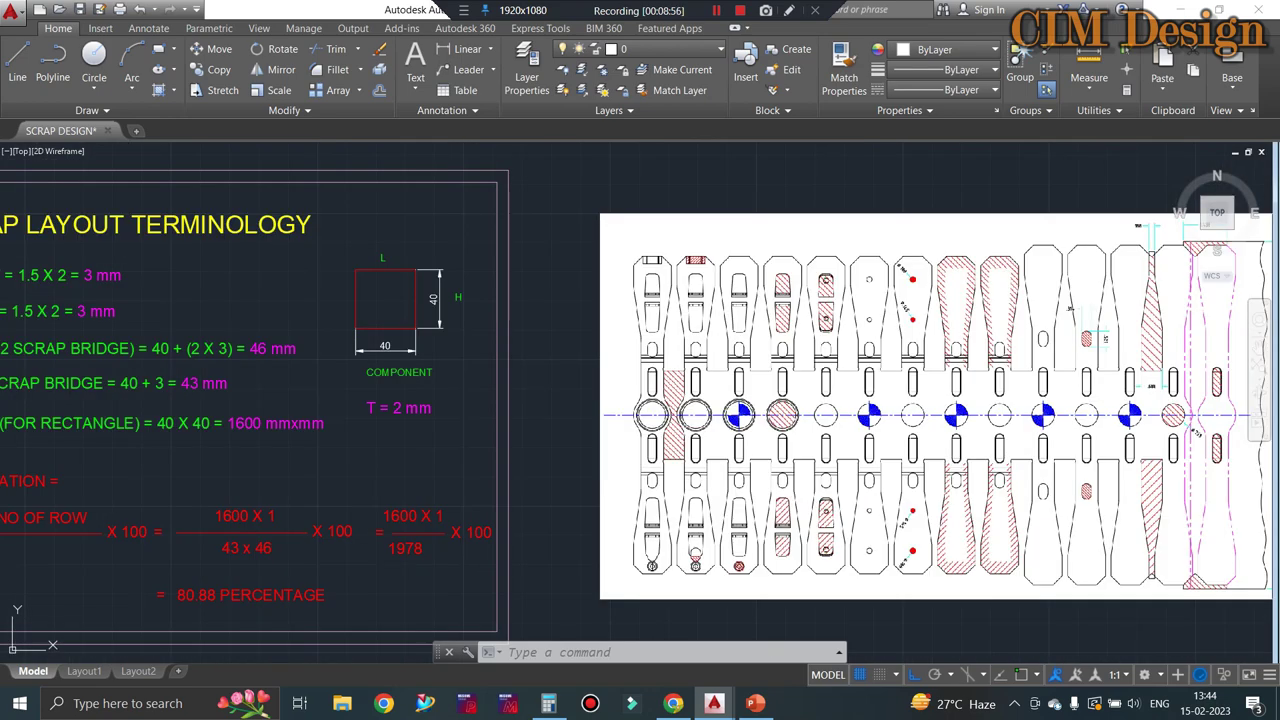
scroll(600, 418, "down", 2)
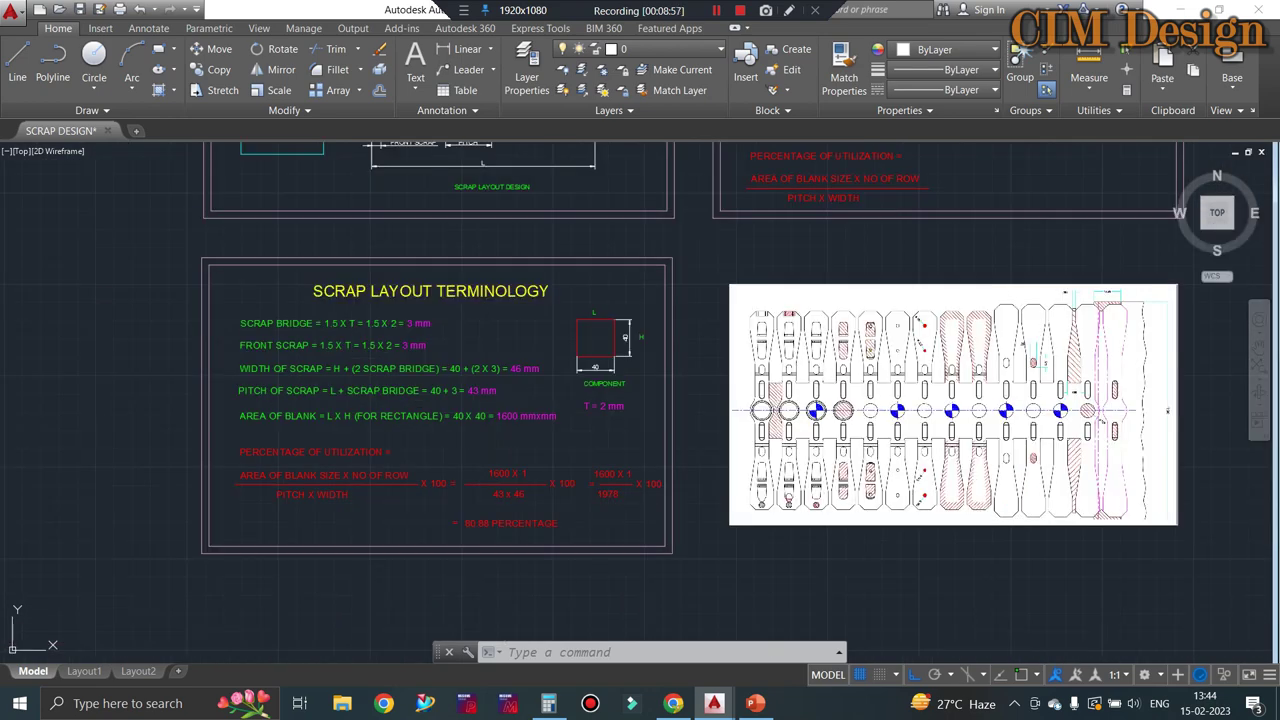
scroll(429, 537, "up", 2)
scroll(480, 500, "up", 2)
scroll(544, 463, "up", 2)
scroll(544, 463, "down", 2)
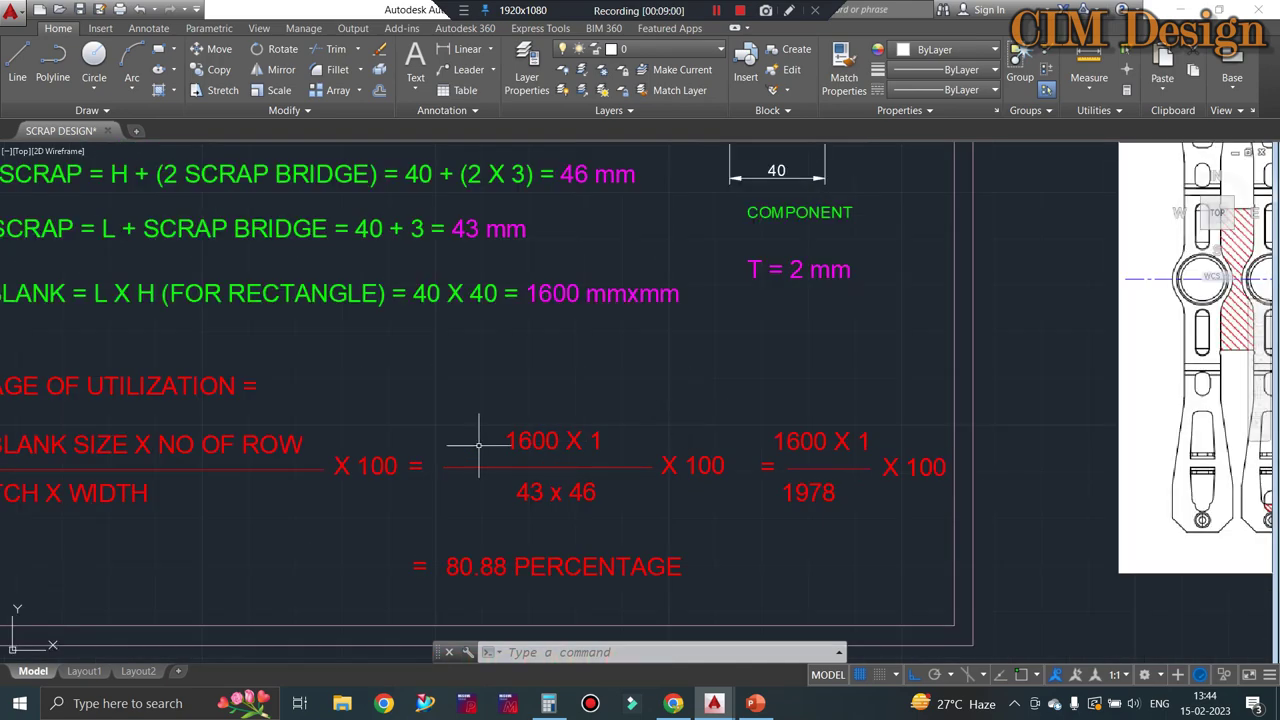
scroll(479, 445, "down", 2)
scroll(497, 441, "down", 2)
scroll(417, 475, "down", 2)
scroll(423, 323, "up", 4)
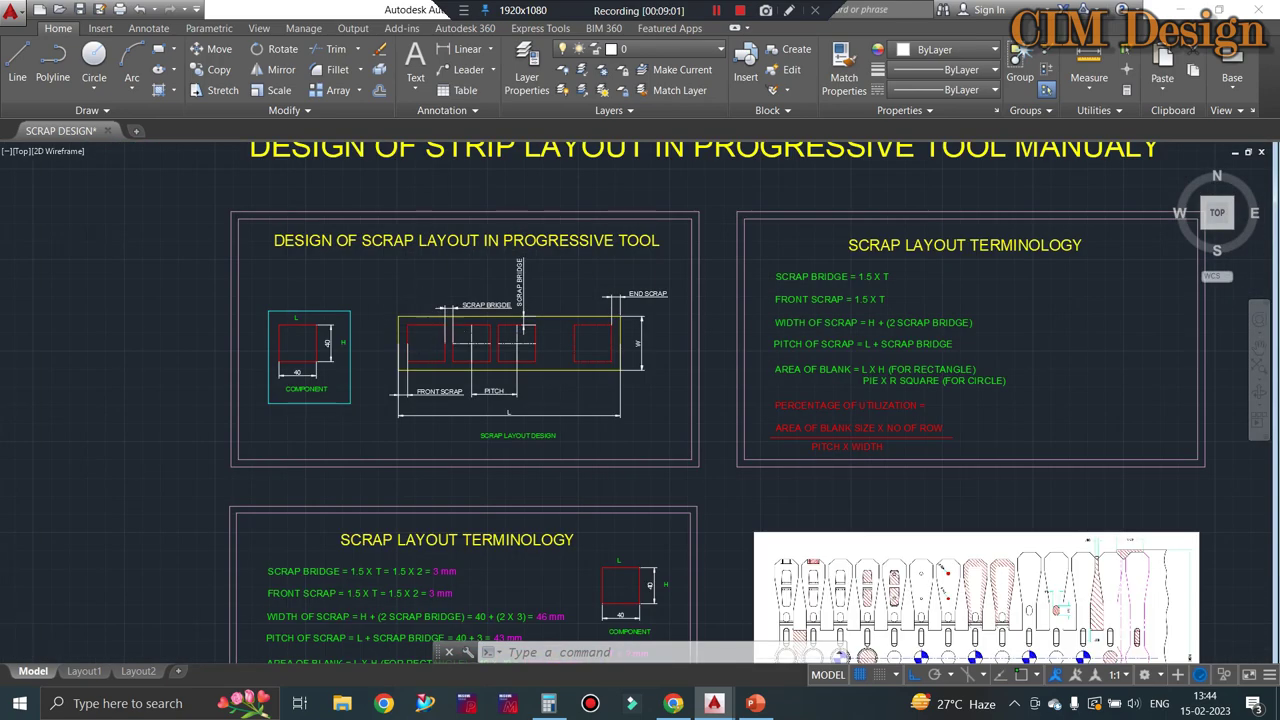
scroll(357, 327, "up", 5)
scroll(455, 335, "down", 7)
scroll(528, 540, "up", 5)
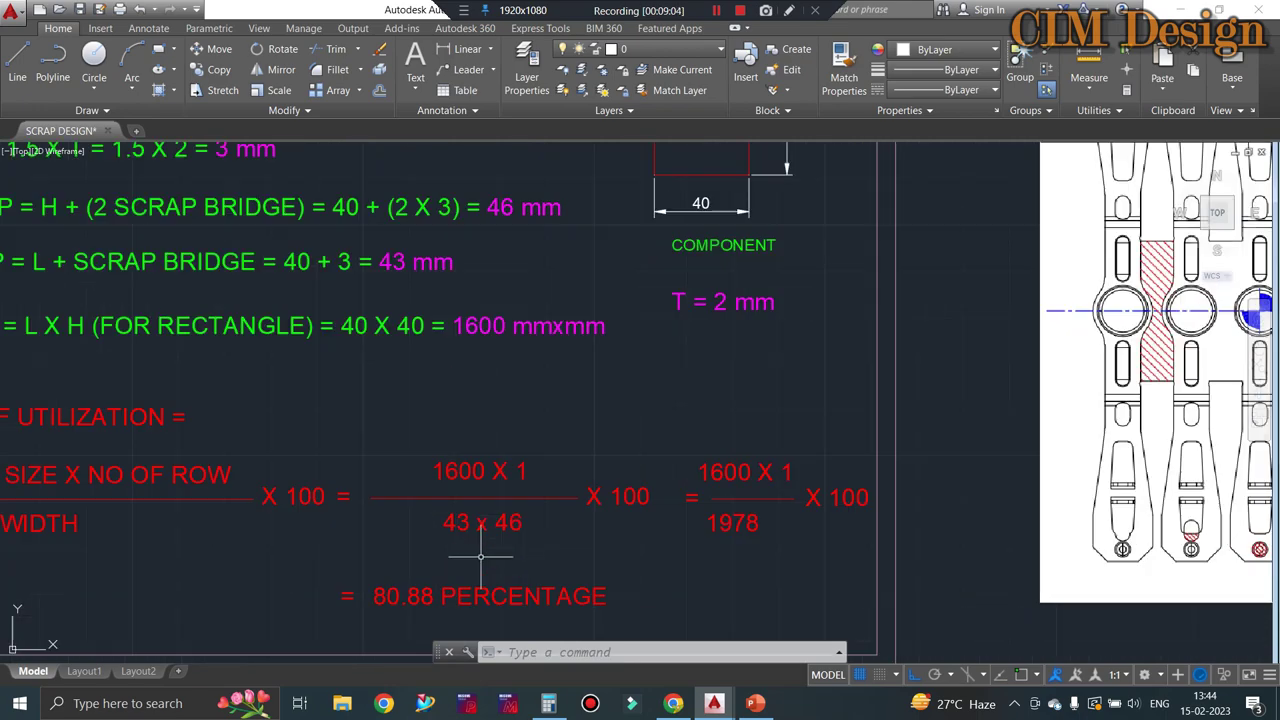
scroll(604, 460, "down", 3)
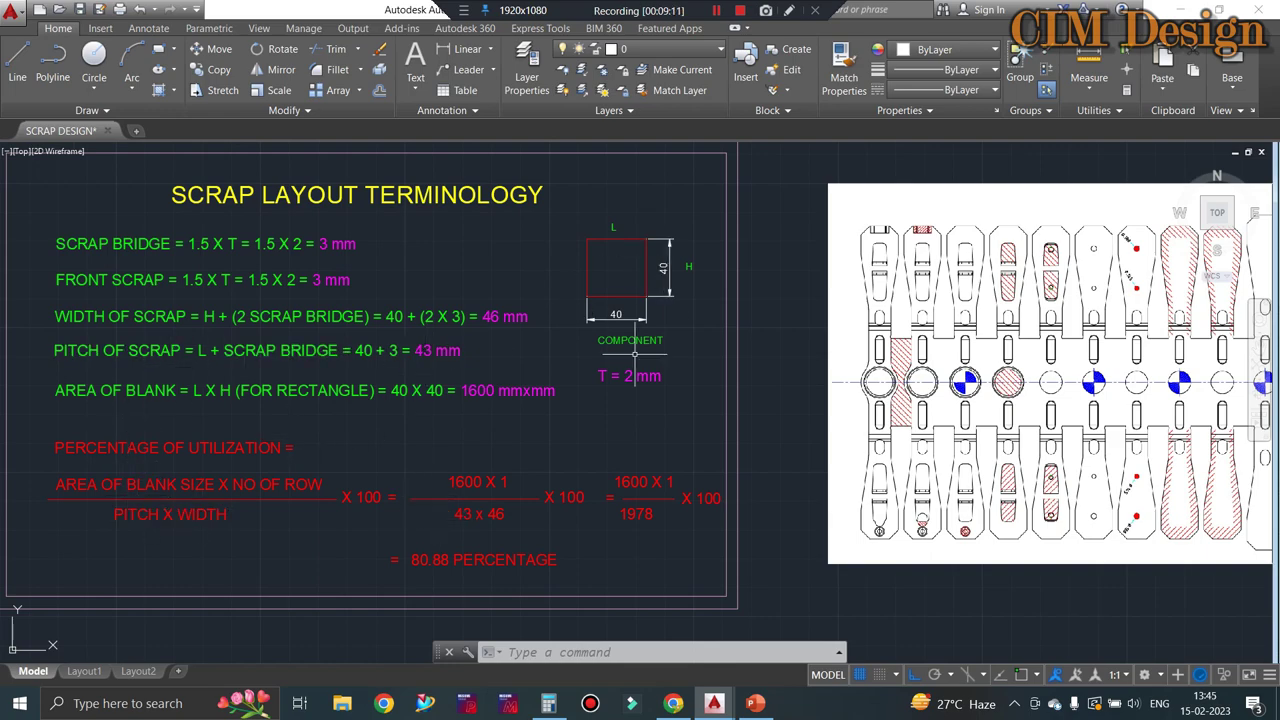
scroll(635, 355, "down", 4)
scroll(640, 205, "up", 2)
scroll(669, 176, "up", 2)
scroll(669, 176, "down", 3)
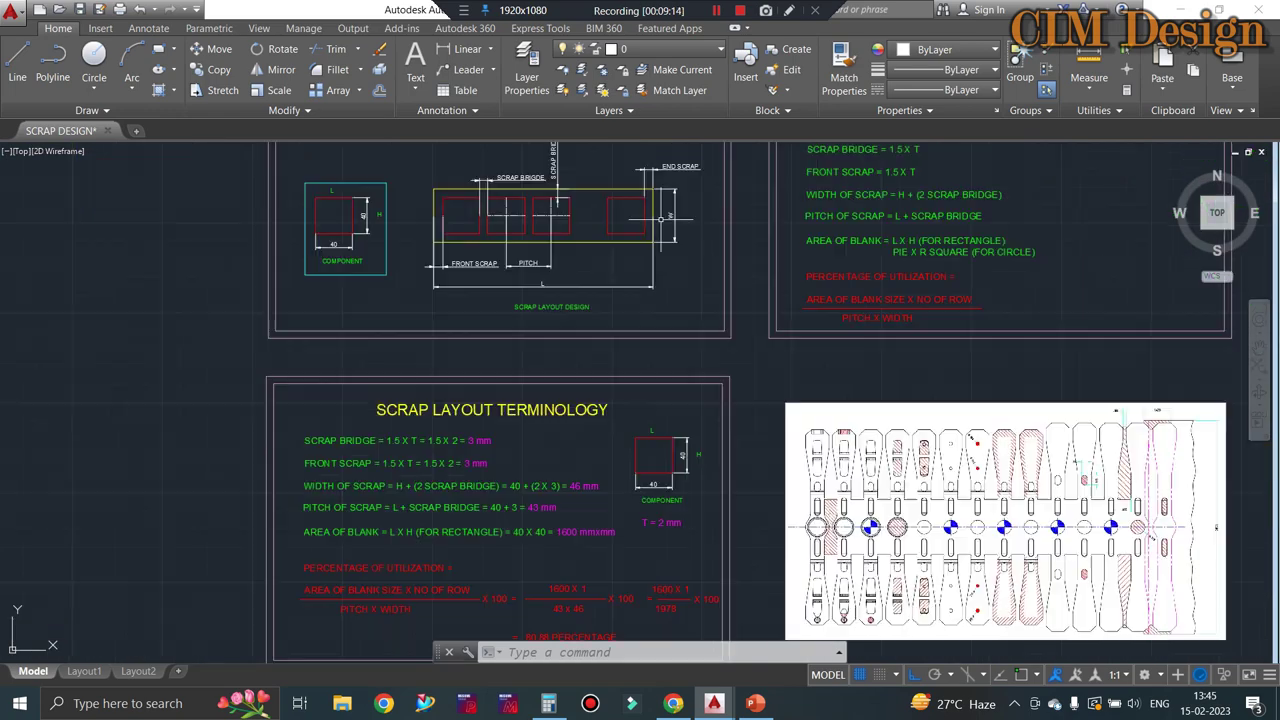
scroll(655, 210, "up", 2)
scroll(622, 209, "down", 3)
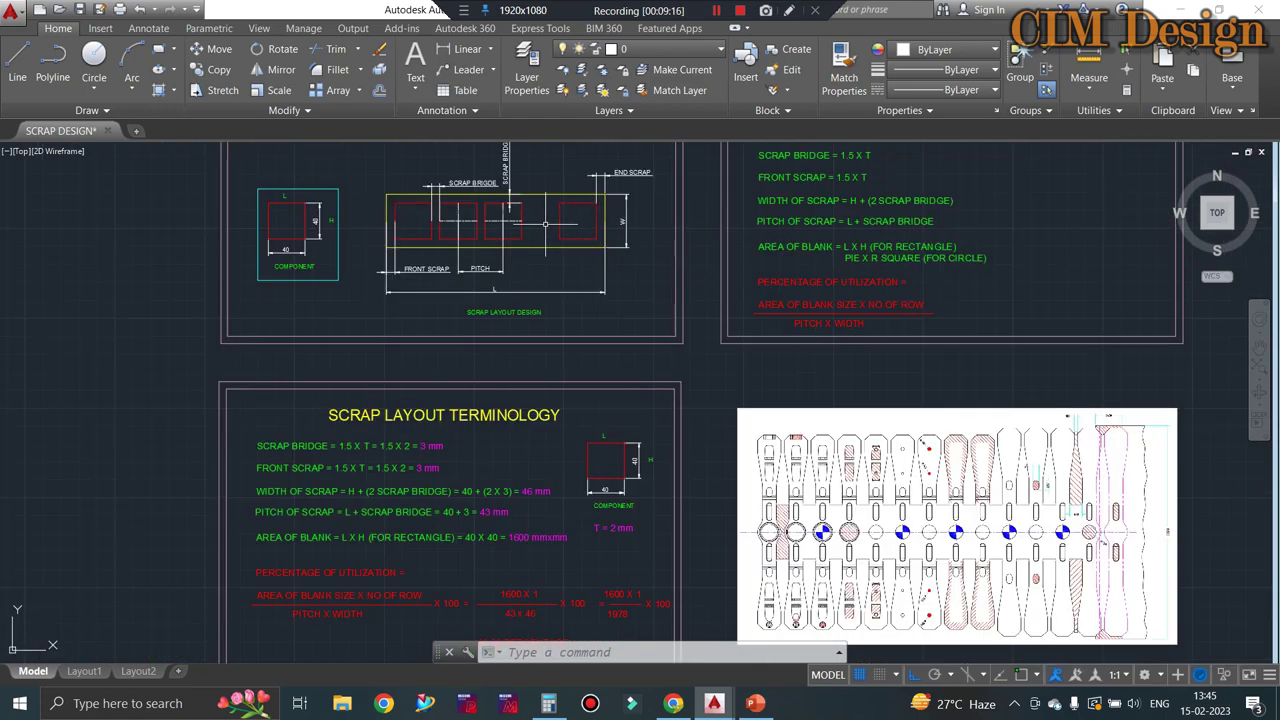
scroll(523, 471, "down", 2)
scroll(443, 455, "up", 5)
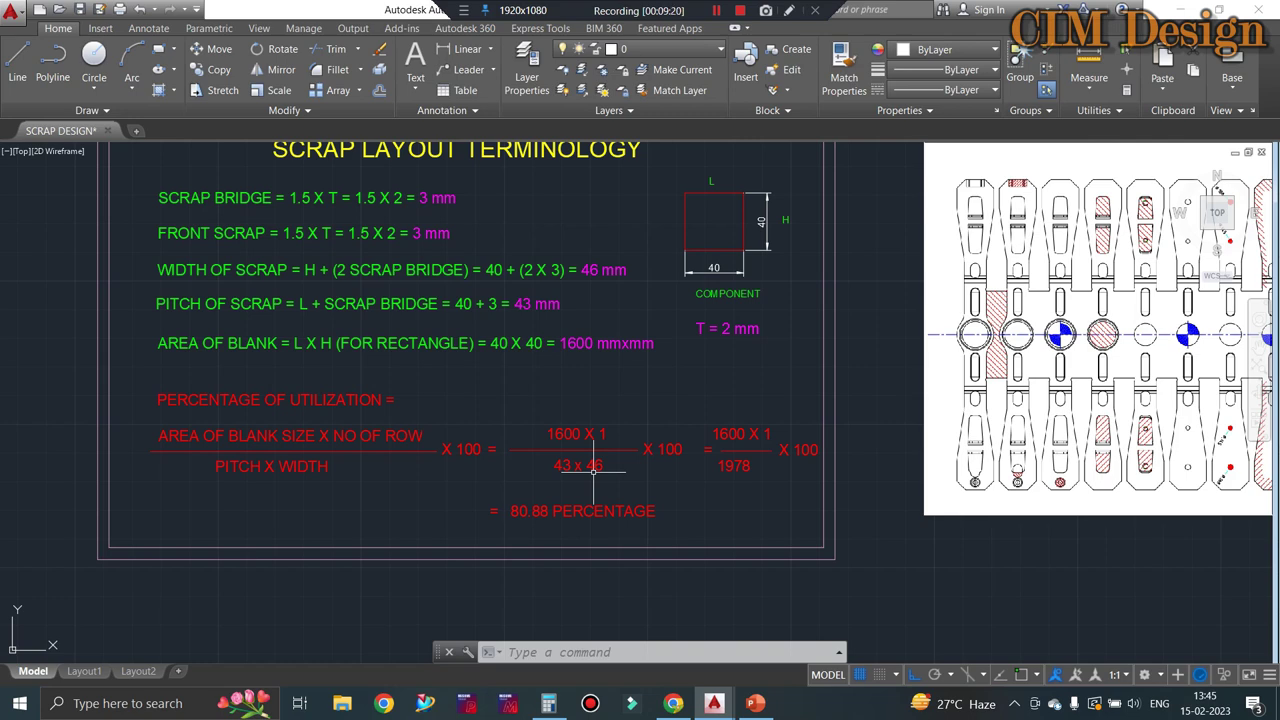
scroll(555, 466, "up", 2)
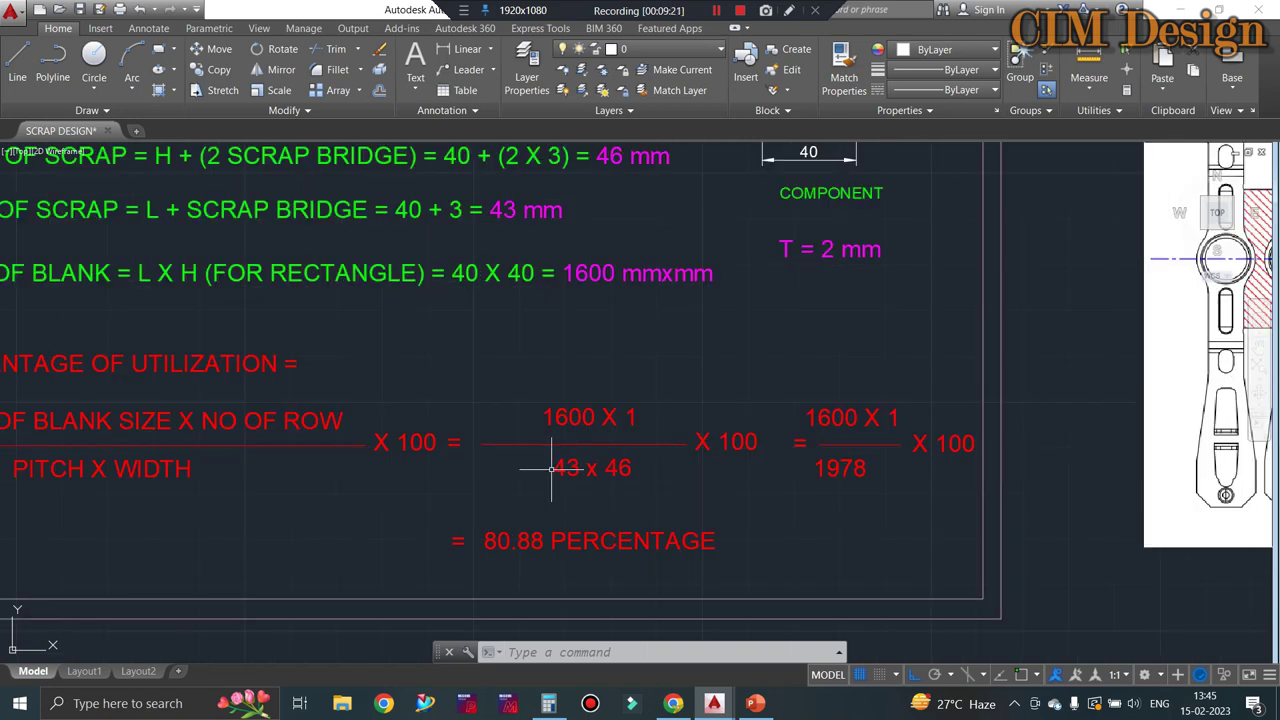
scroll(581, 457, "down", 2)
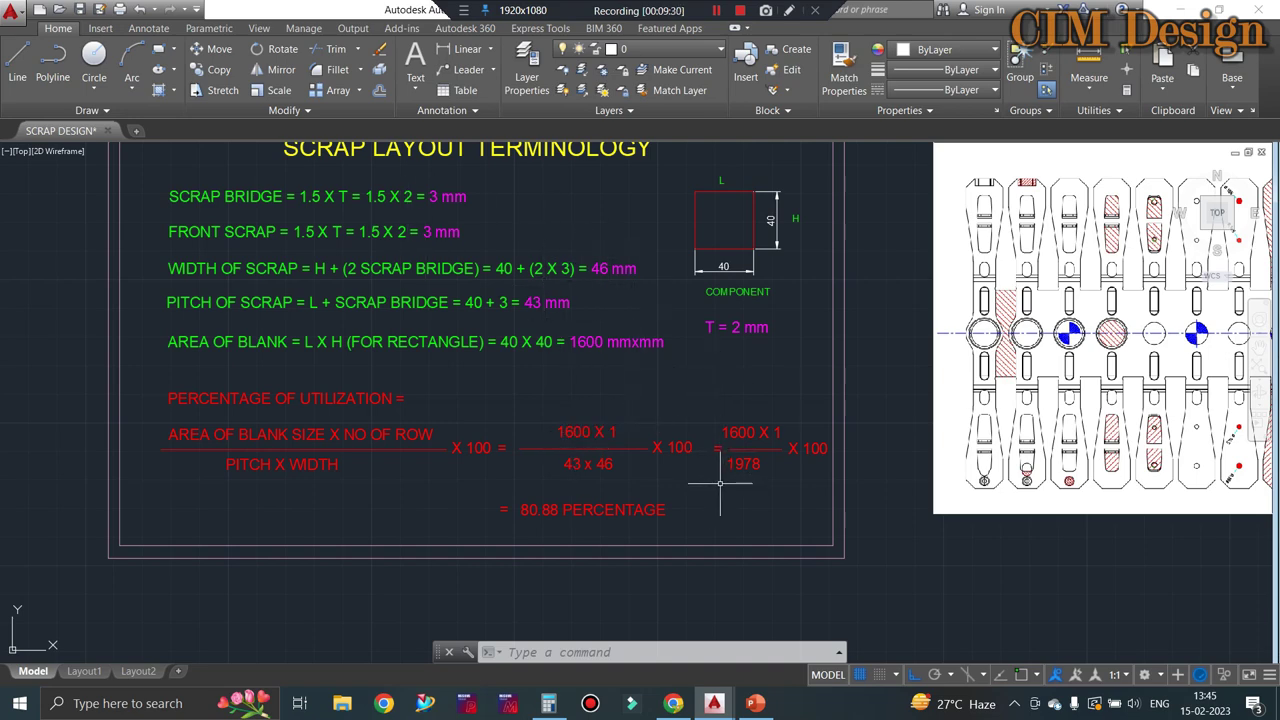
scroll(660, 477, "up", 2)
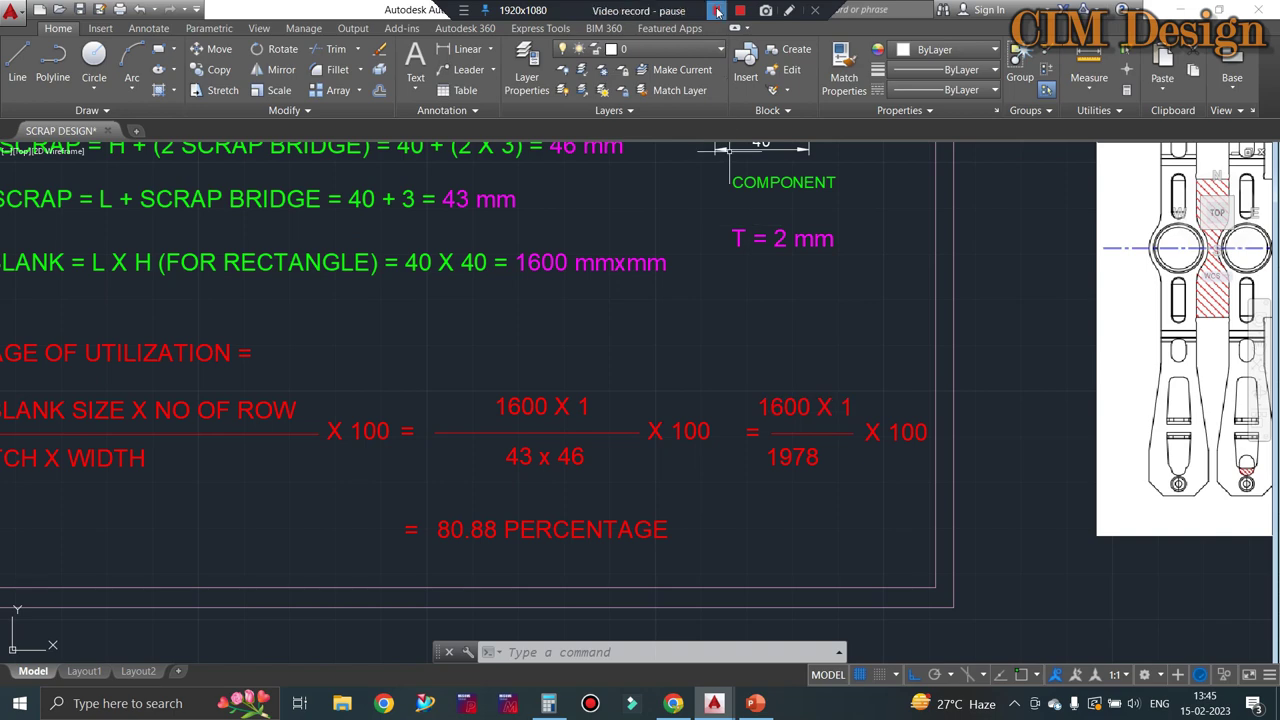
scroll(709, 459, "down", 2)
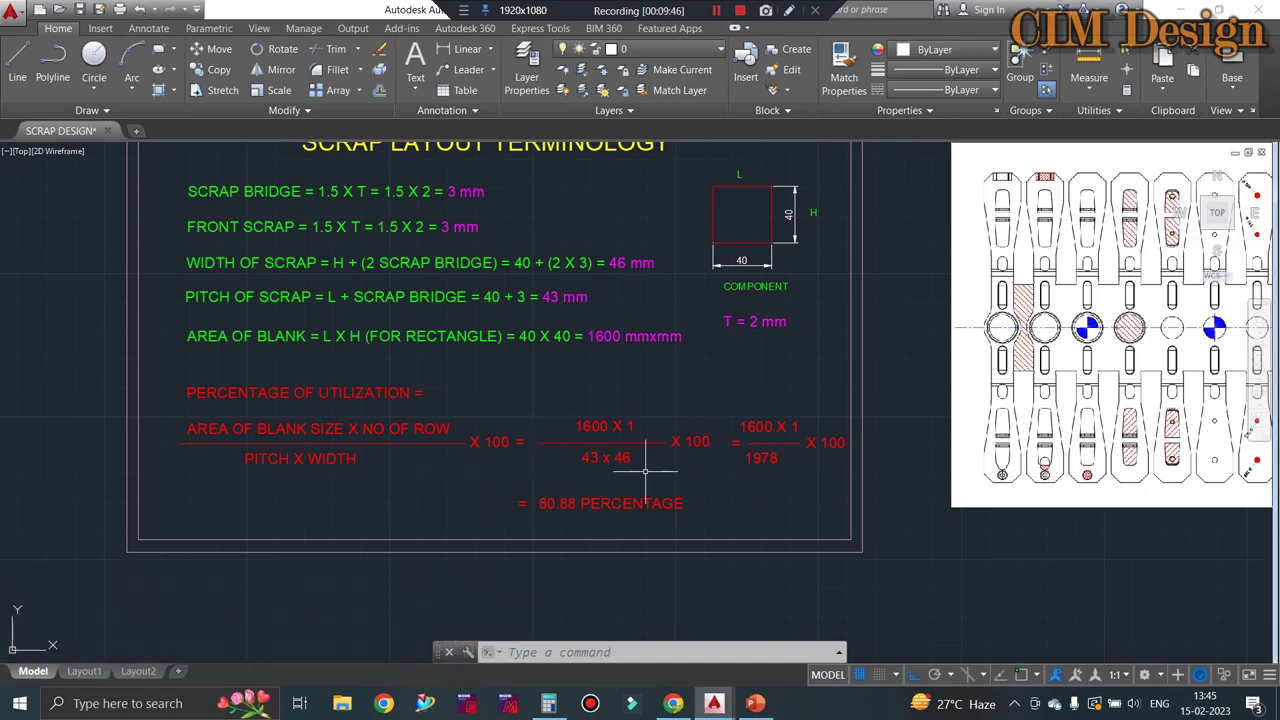
left_click(762, 458)
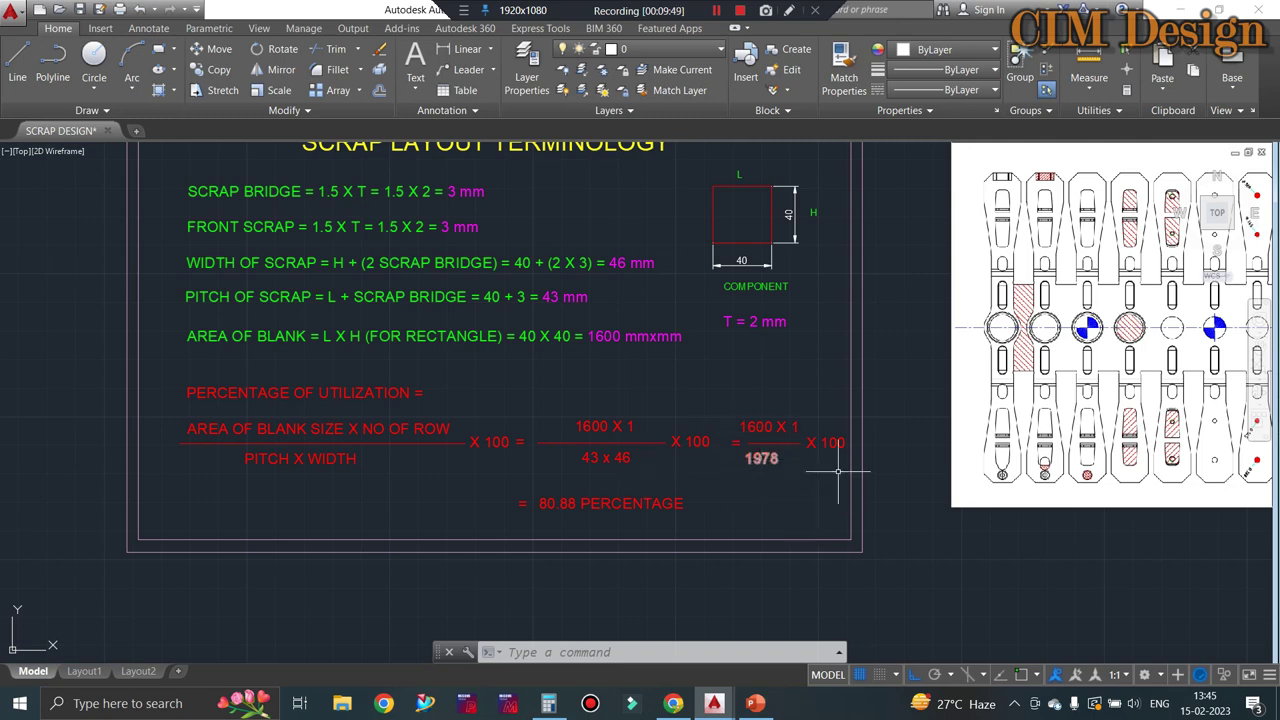
key("Escape")
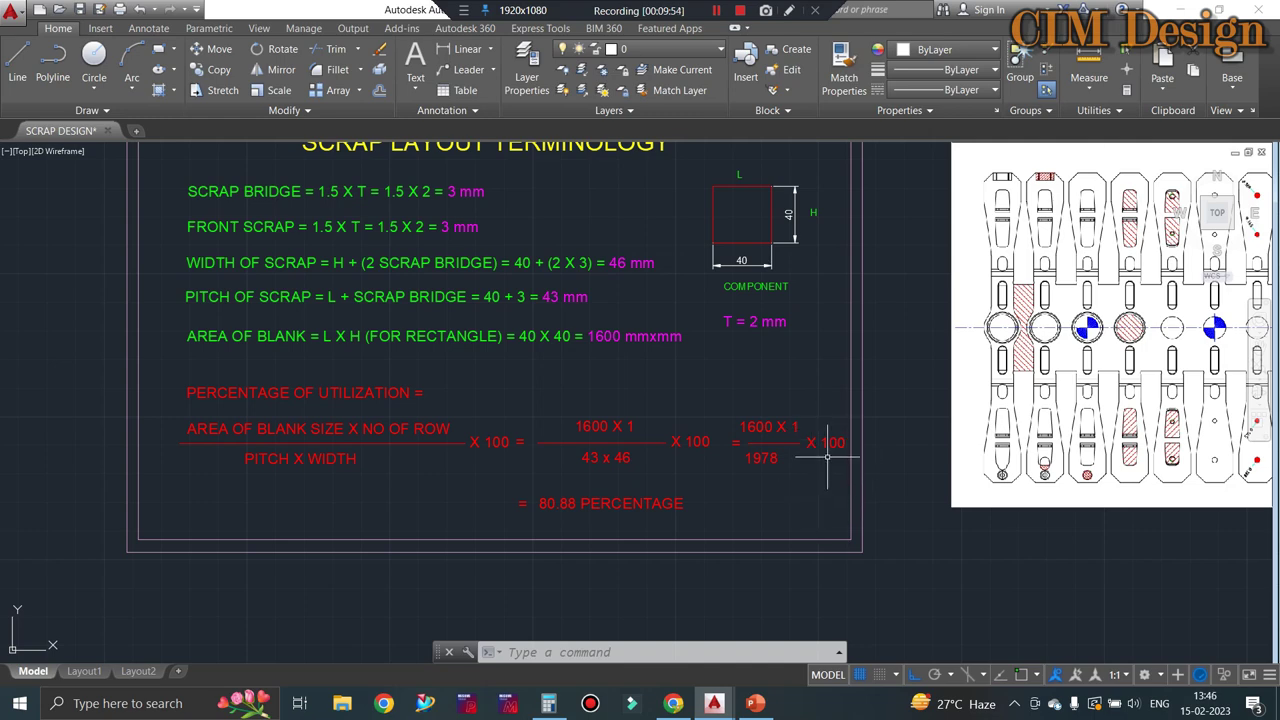
scroll(827, 457, "up", 2)
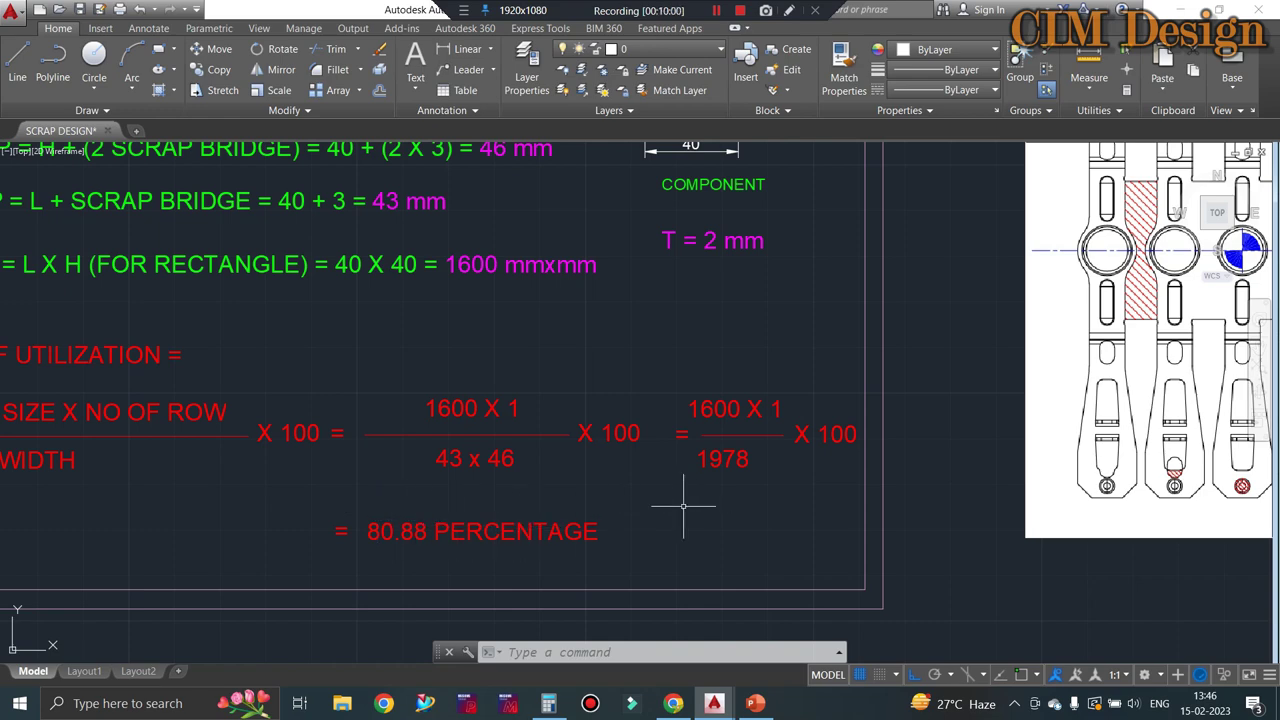
scroll(631, 501, "down", 3)
scroll(505, 520, "up", 3)
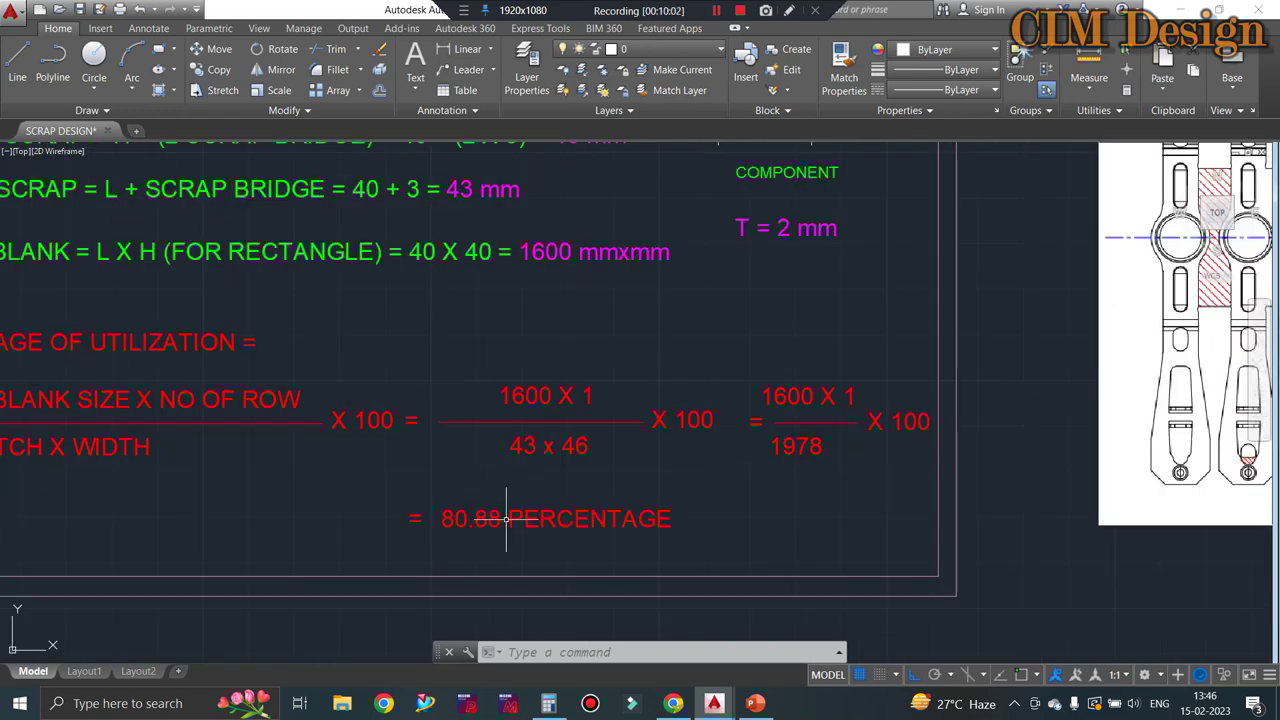
scroll(505, 520, "down", 2)
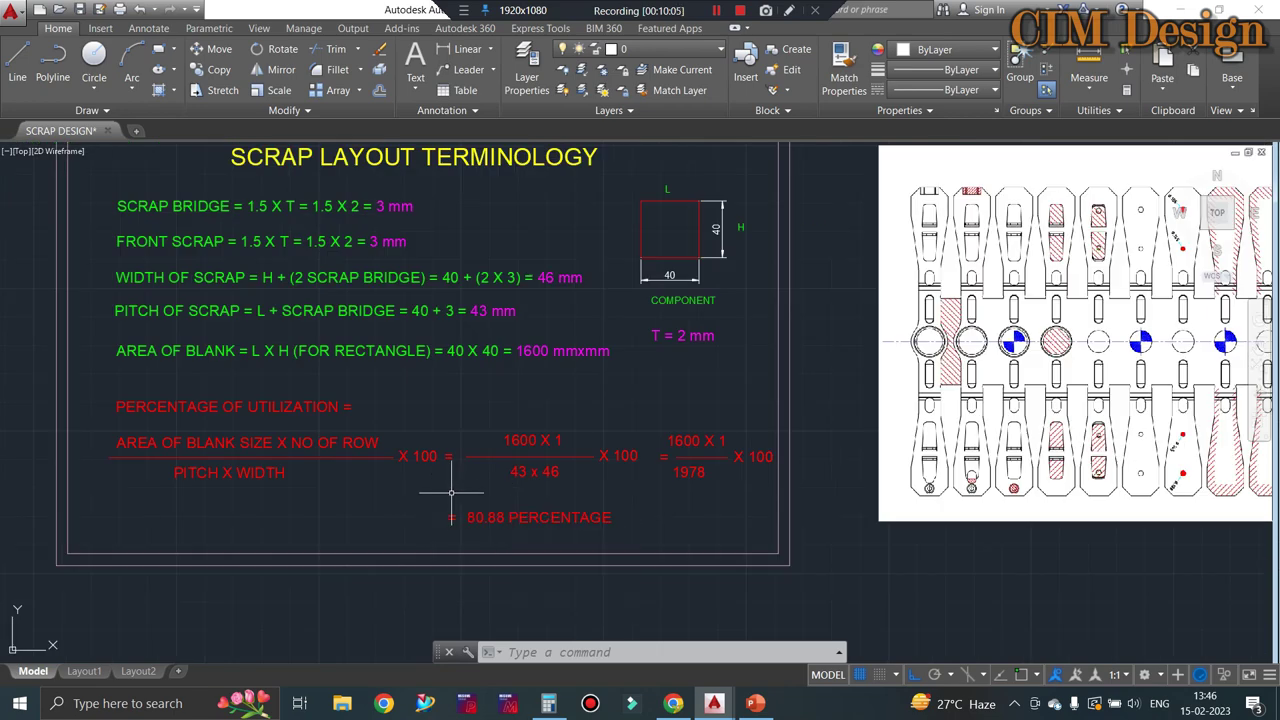
scroll(487, 515, "up", 1)
scroll(505, 516, "down", 1)
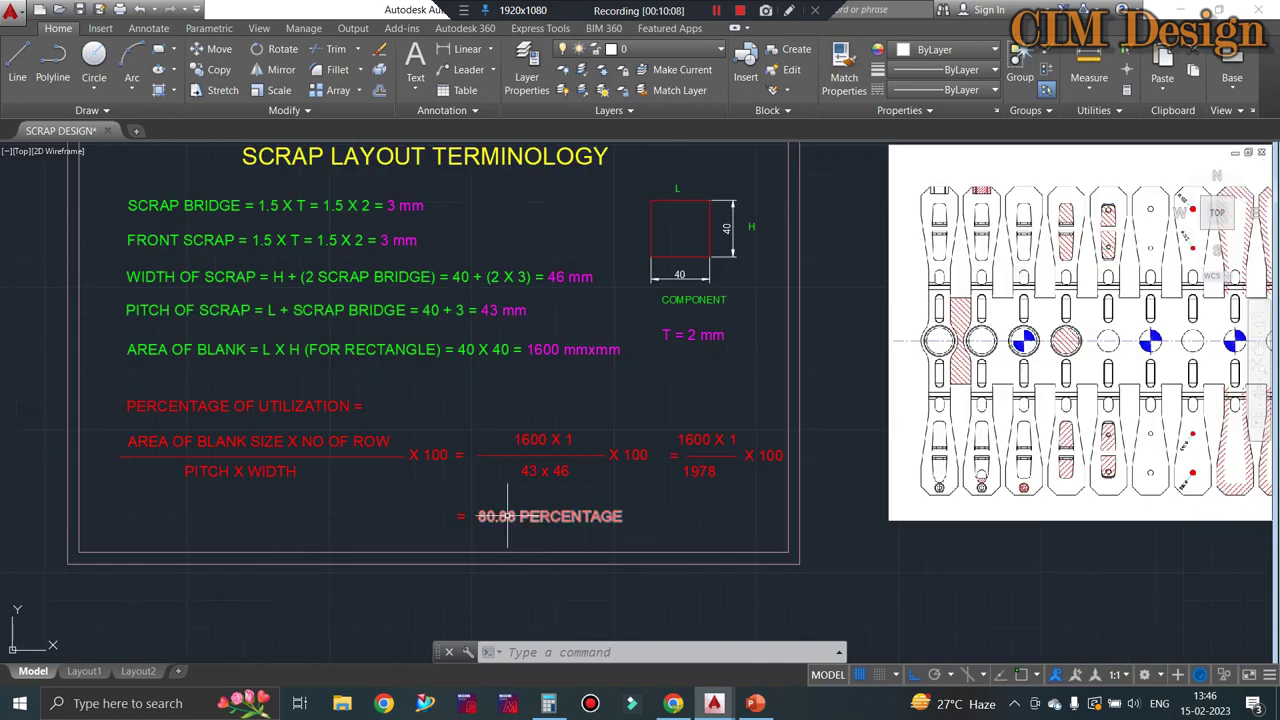
scroll(455, 470, "down", 1)
scroll(408, 290, "up", 2)
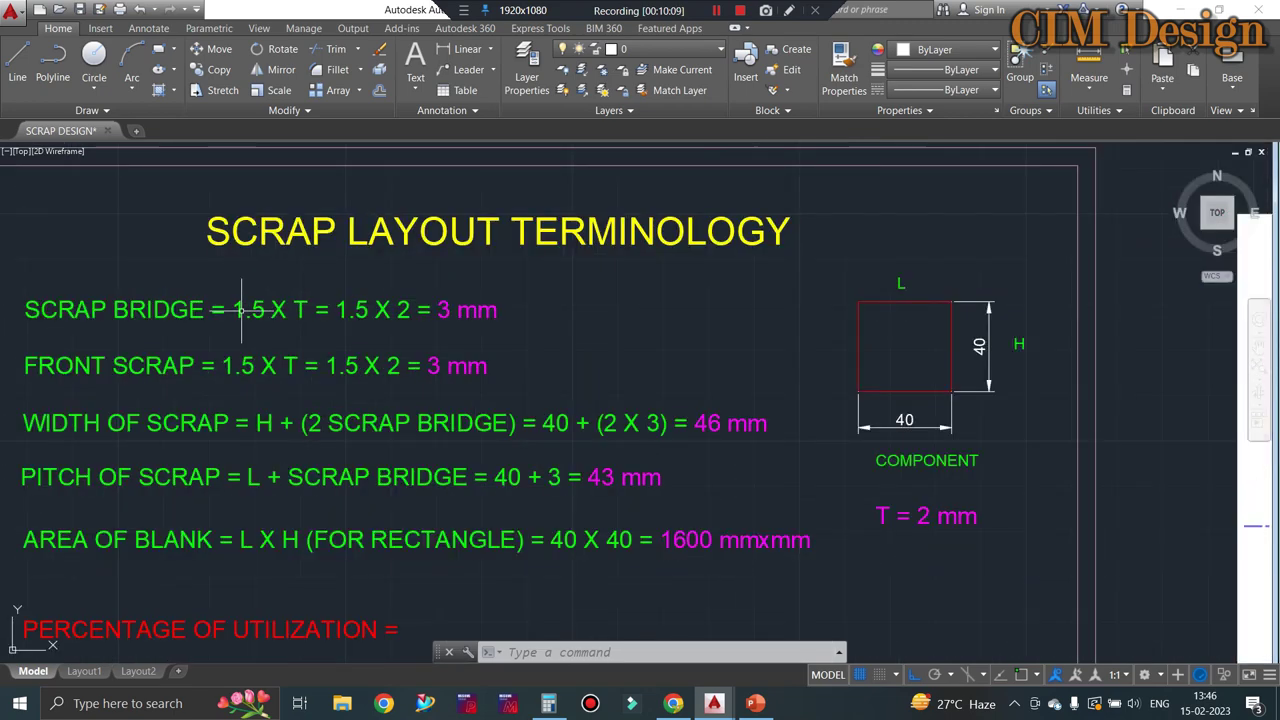
scroll(409, 306, "down", 2)
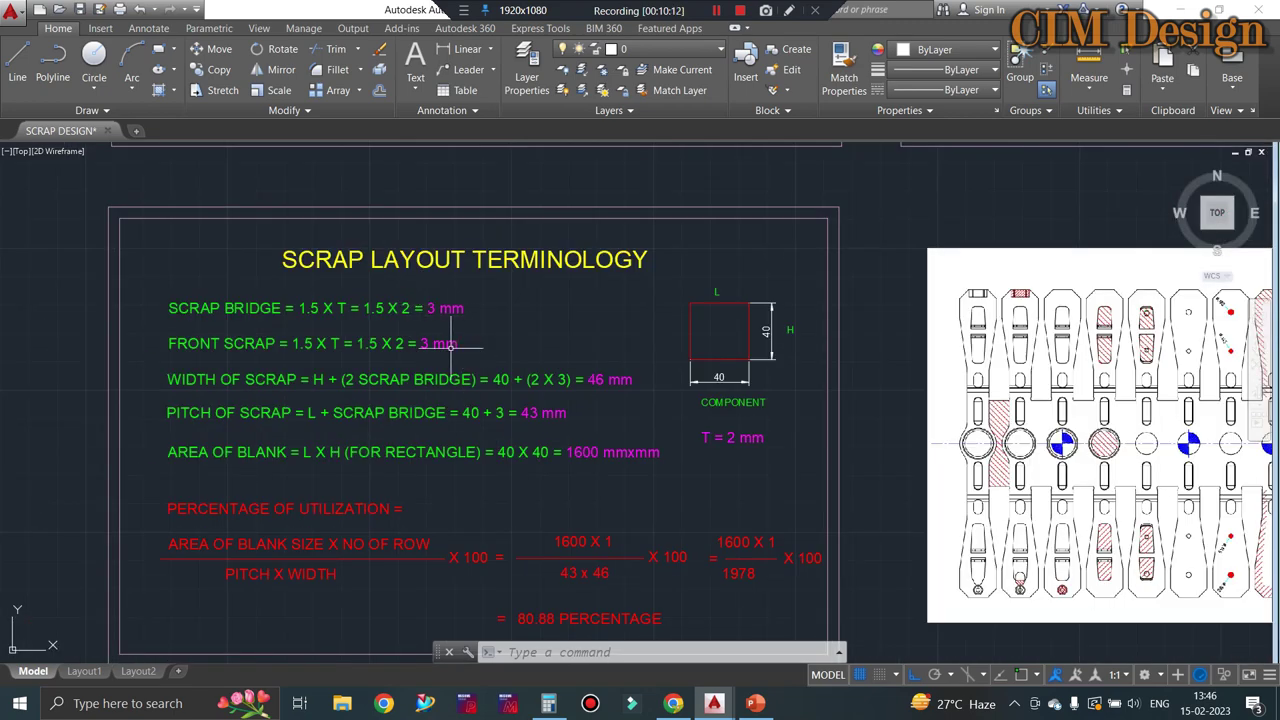
scroll(437, 309, "down", 2)
scroll(495, 347, "up", 2)
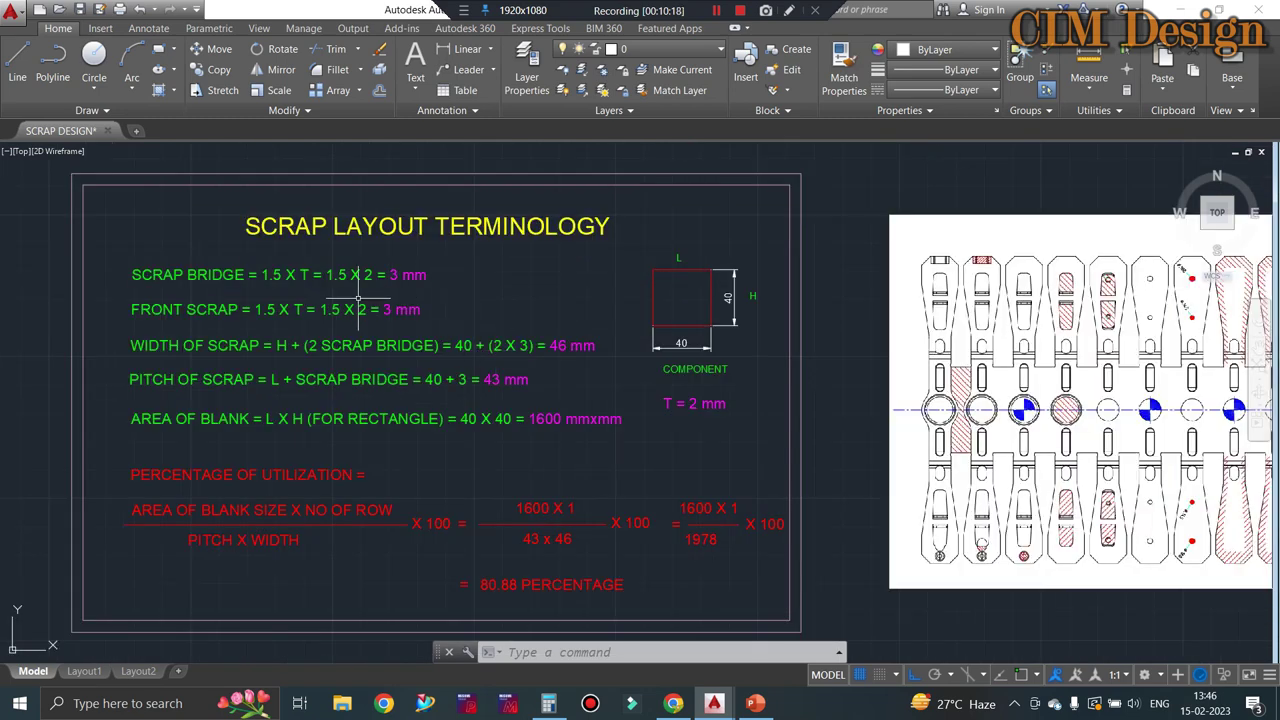
scroll(470, 287, "down", 2)
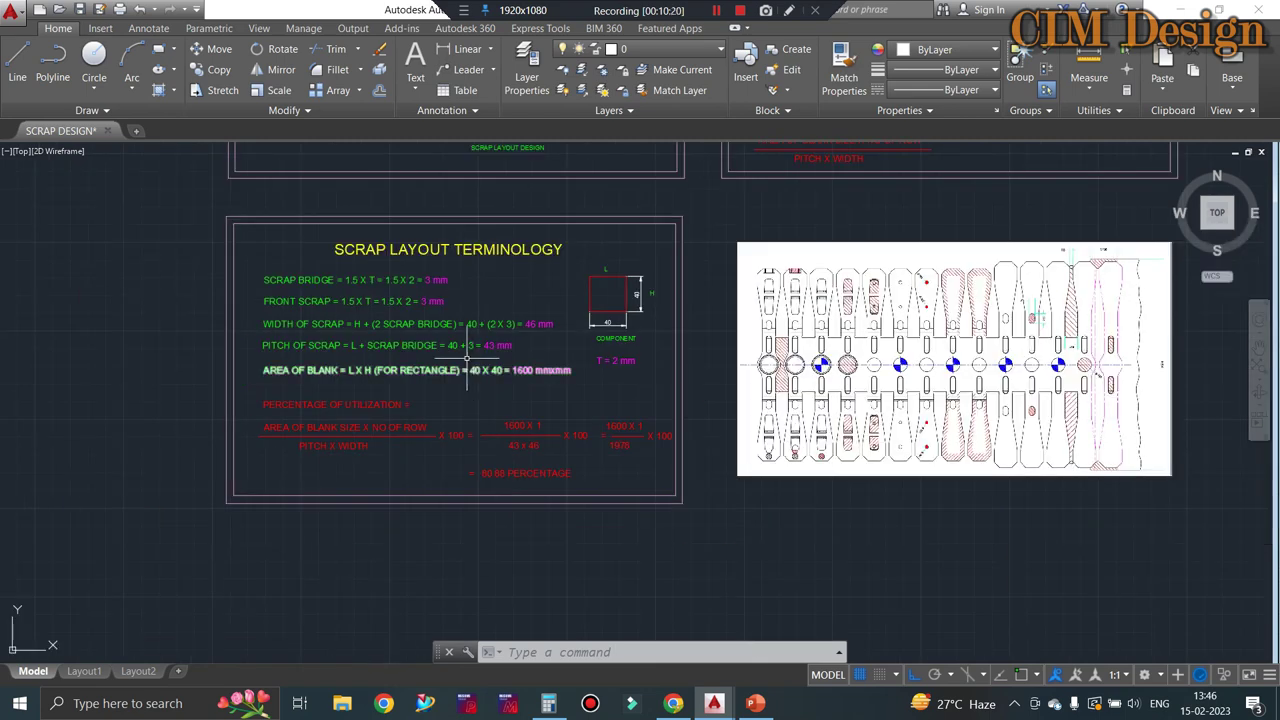
scroll(515, 440, "up", 2)
scroll(514, 471, "up", 3)
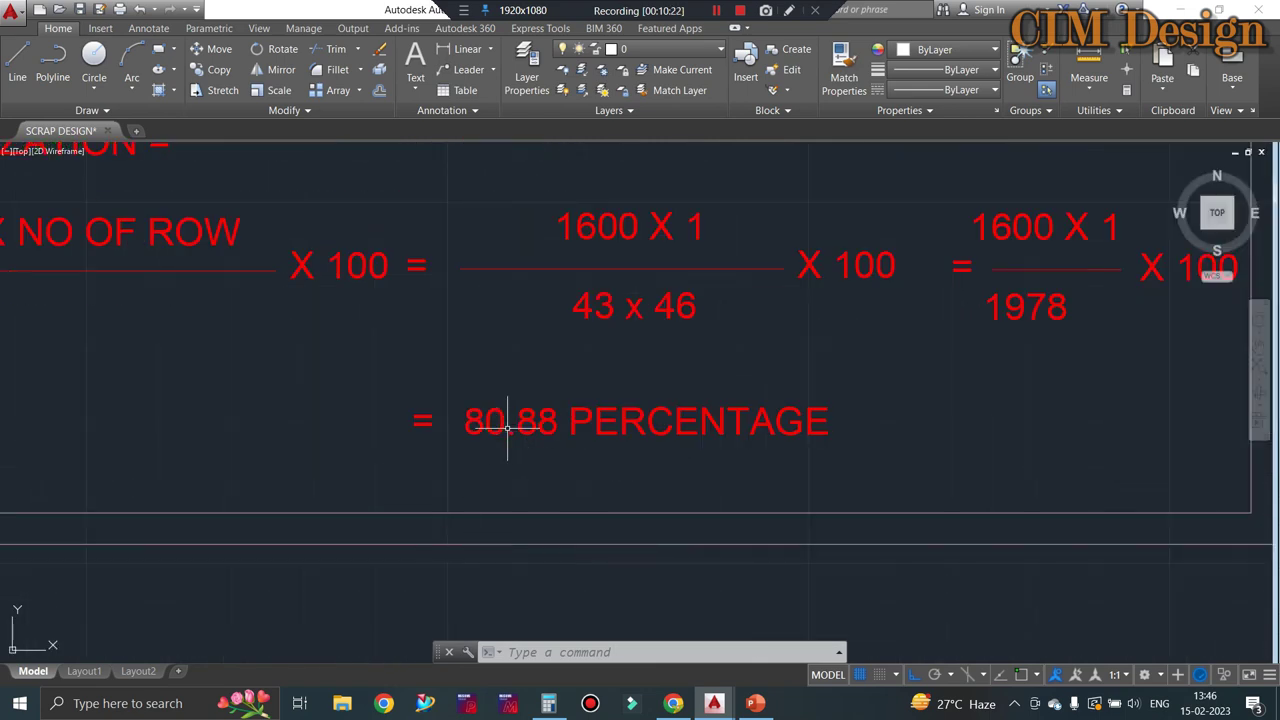
scroll(507, 425, "down", 3)
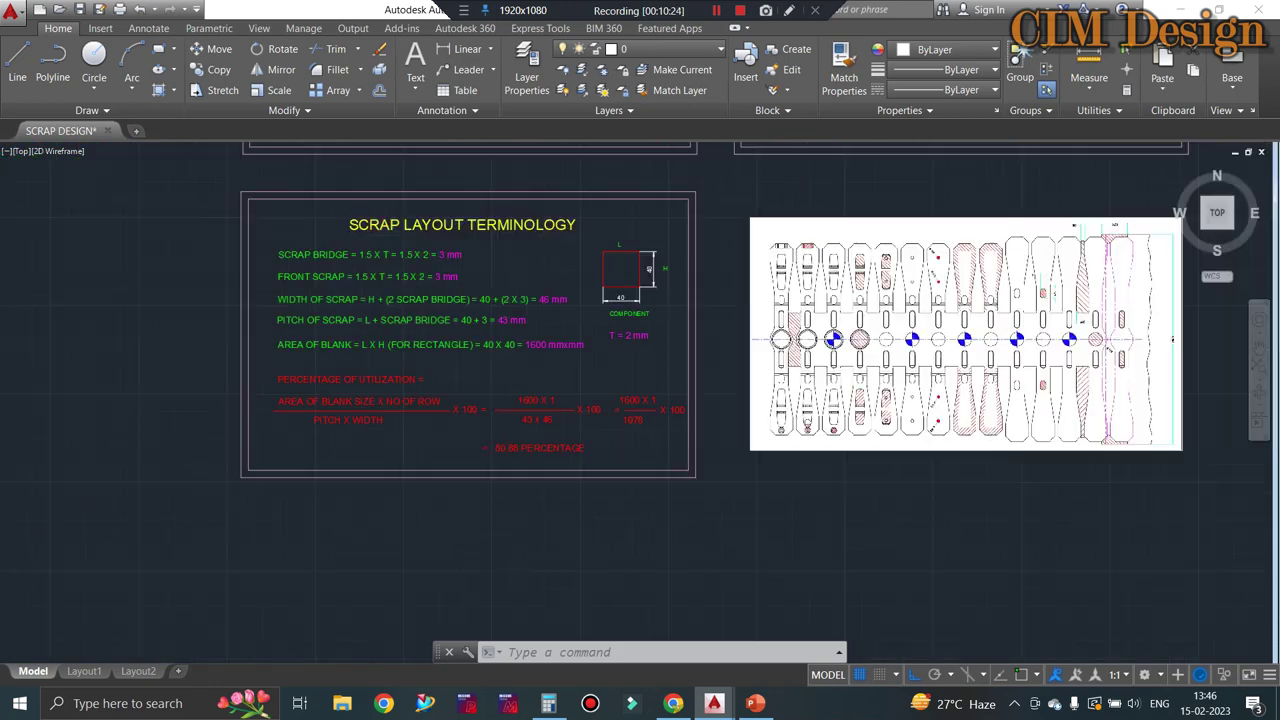
scroll(560, 340, "down", 2)
scroll(615, 262, "down", 1)
scroll(615, 262, "up", 1)
scroll(620, 250, "up", 2)
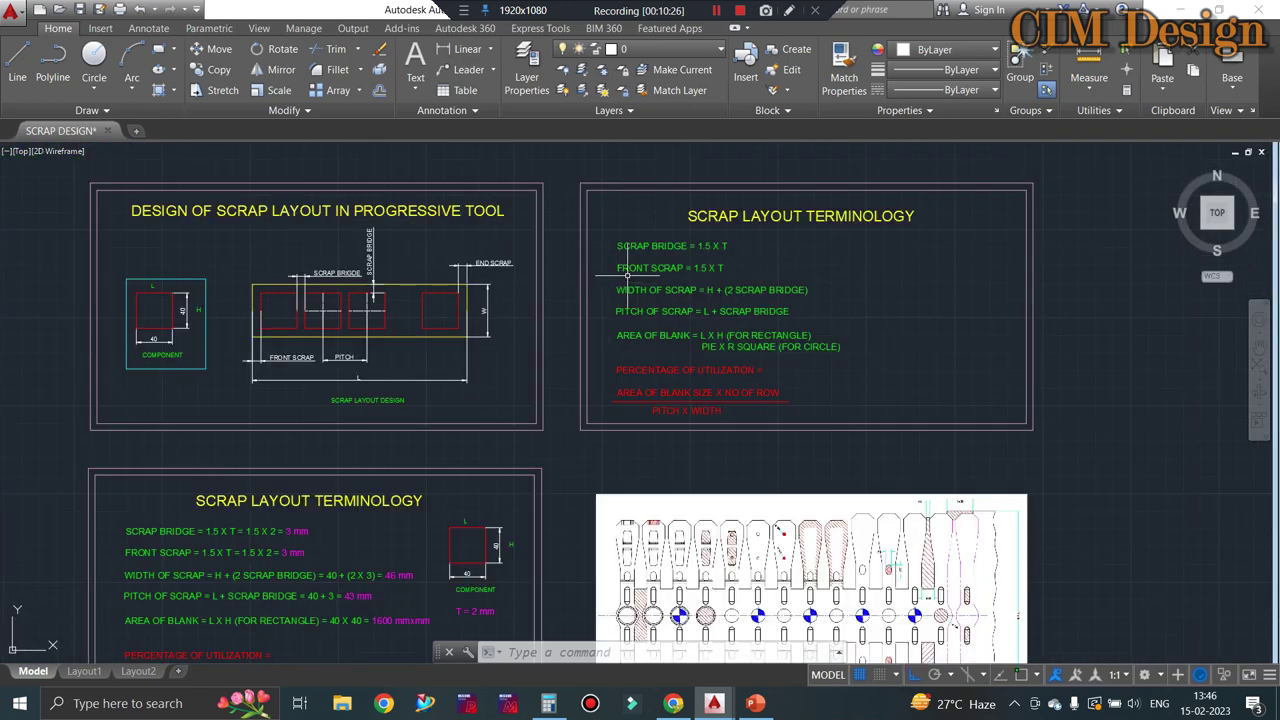
scroll(645, 205, "down", 1)
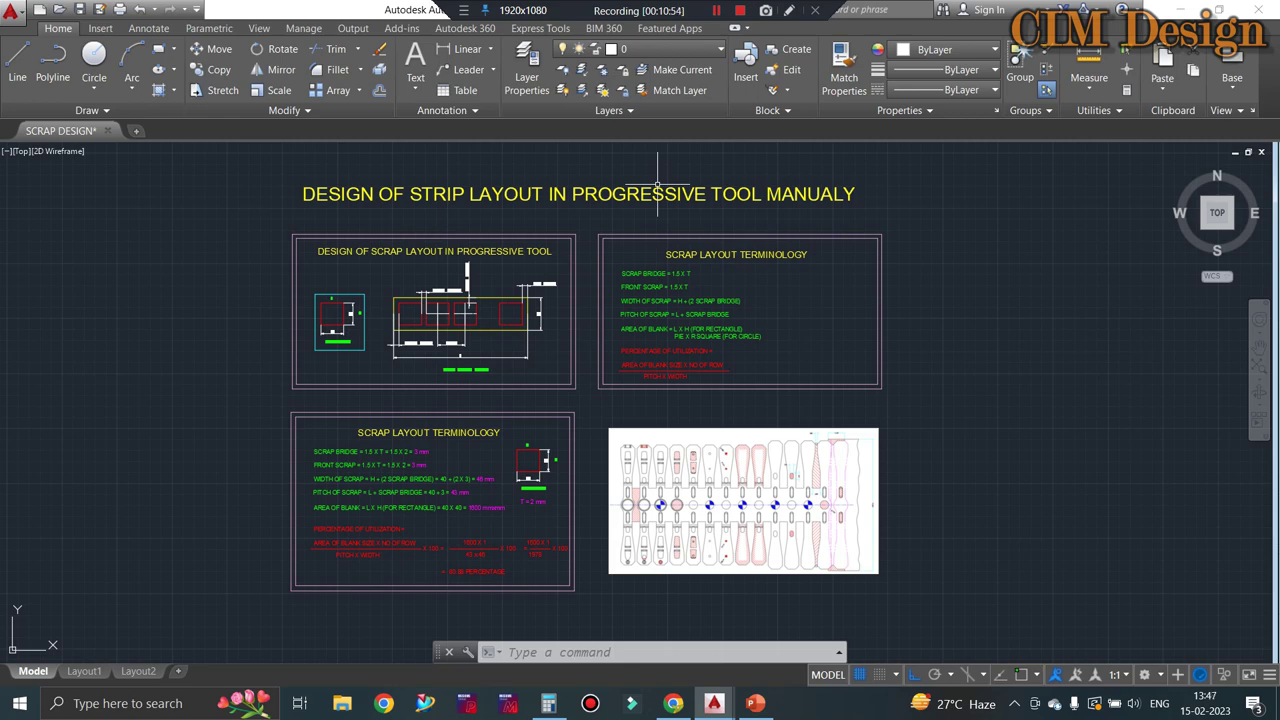
scroll(657, 185, "up", 2)
scroll(715, 235, "down", 2)
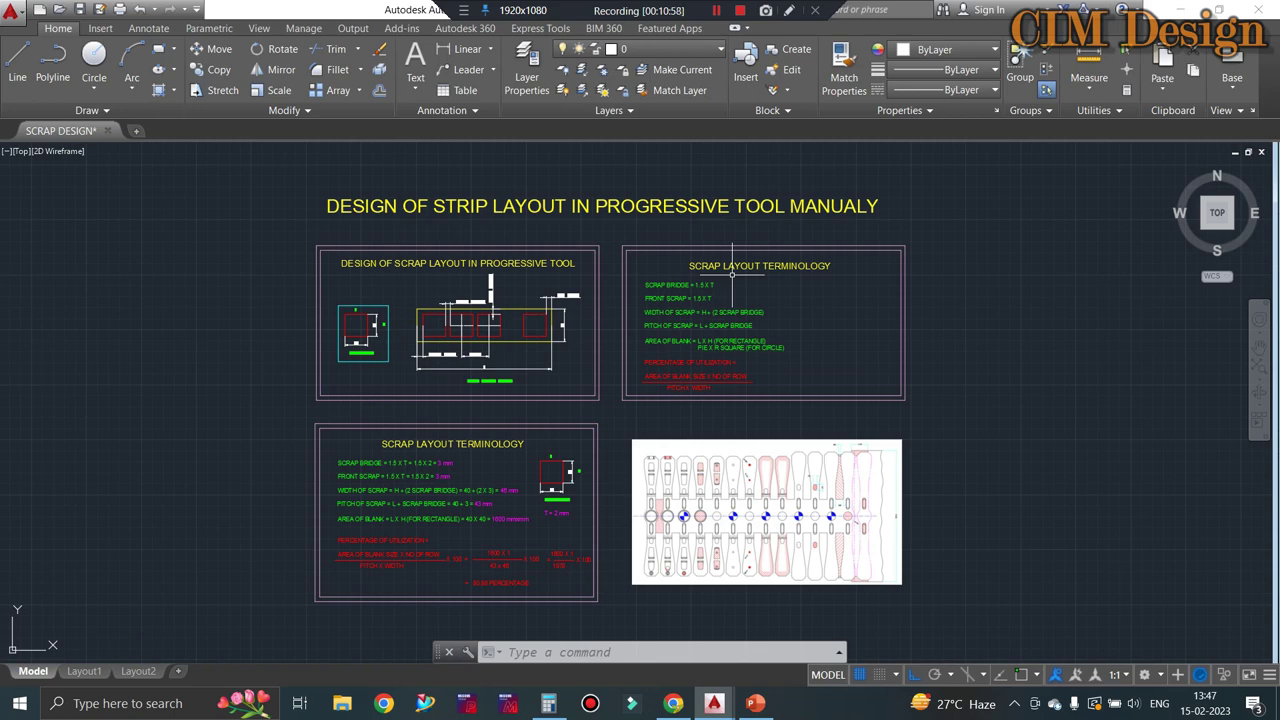
scroll(695, 274, "up", 2)
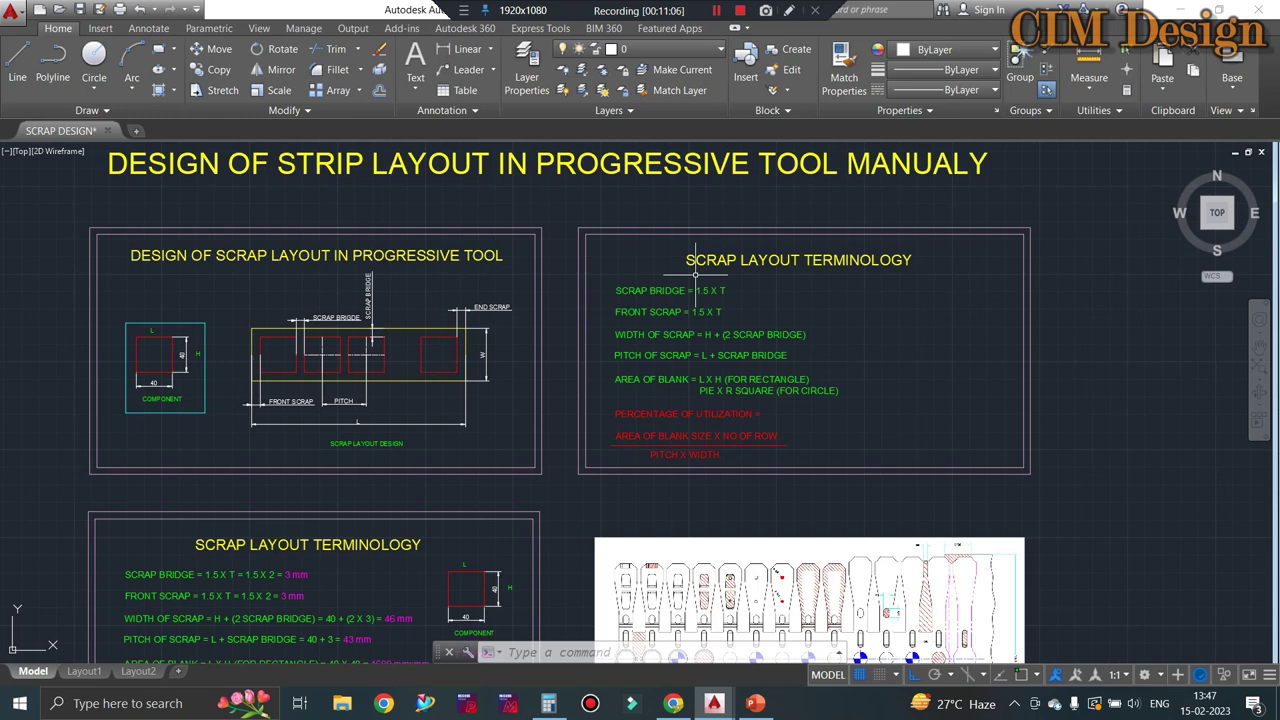
scroll(695, 340, "down", 3)
scroll(695, 430, "up", 3)
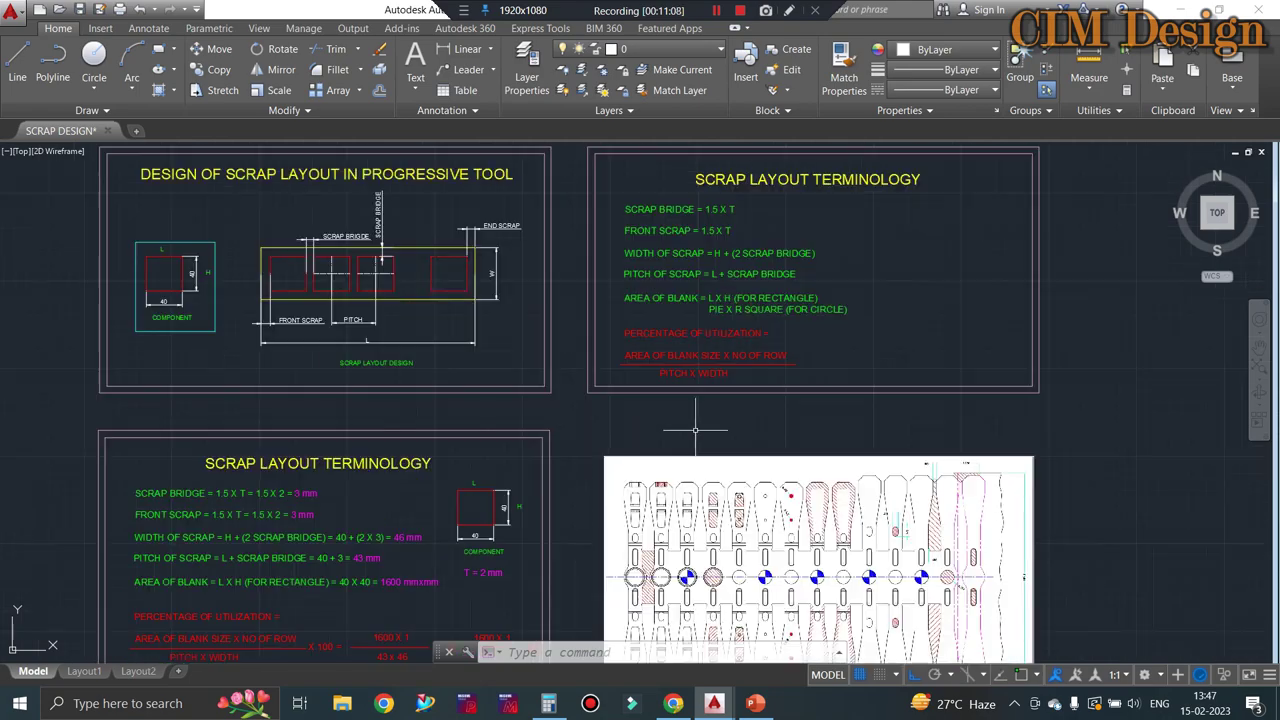